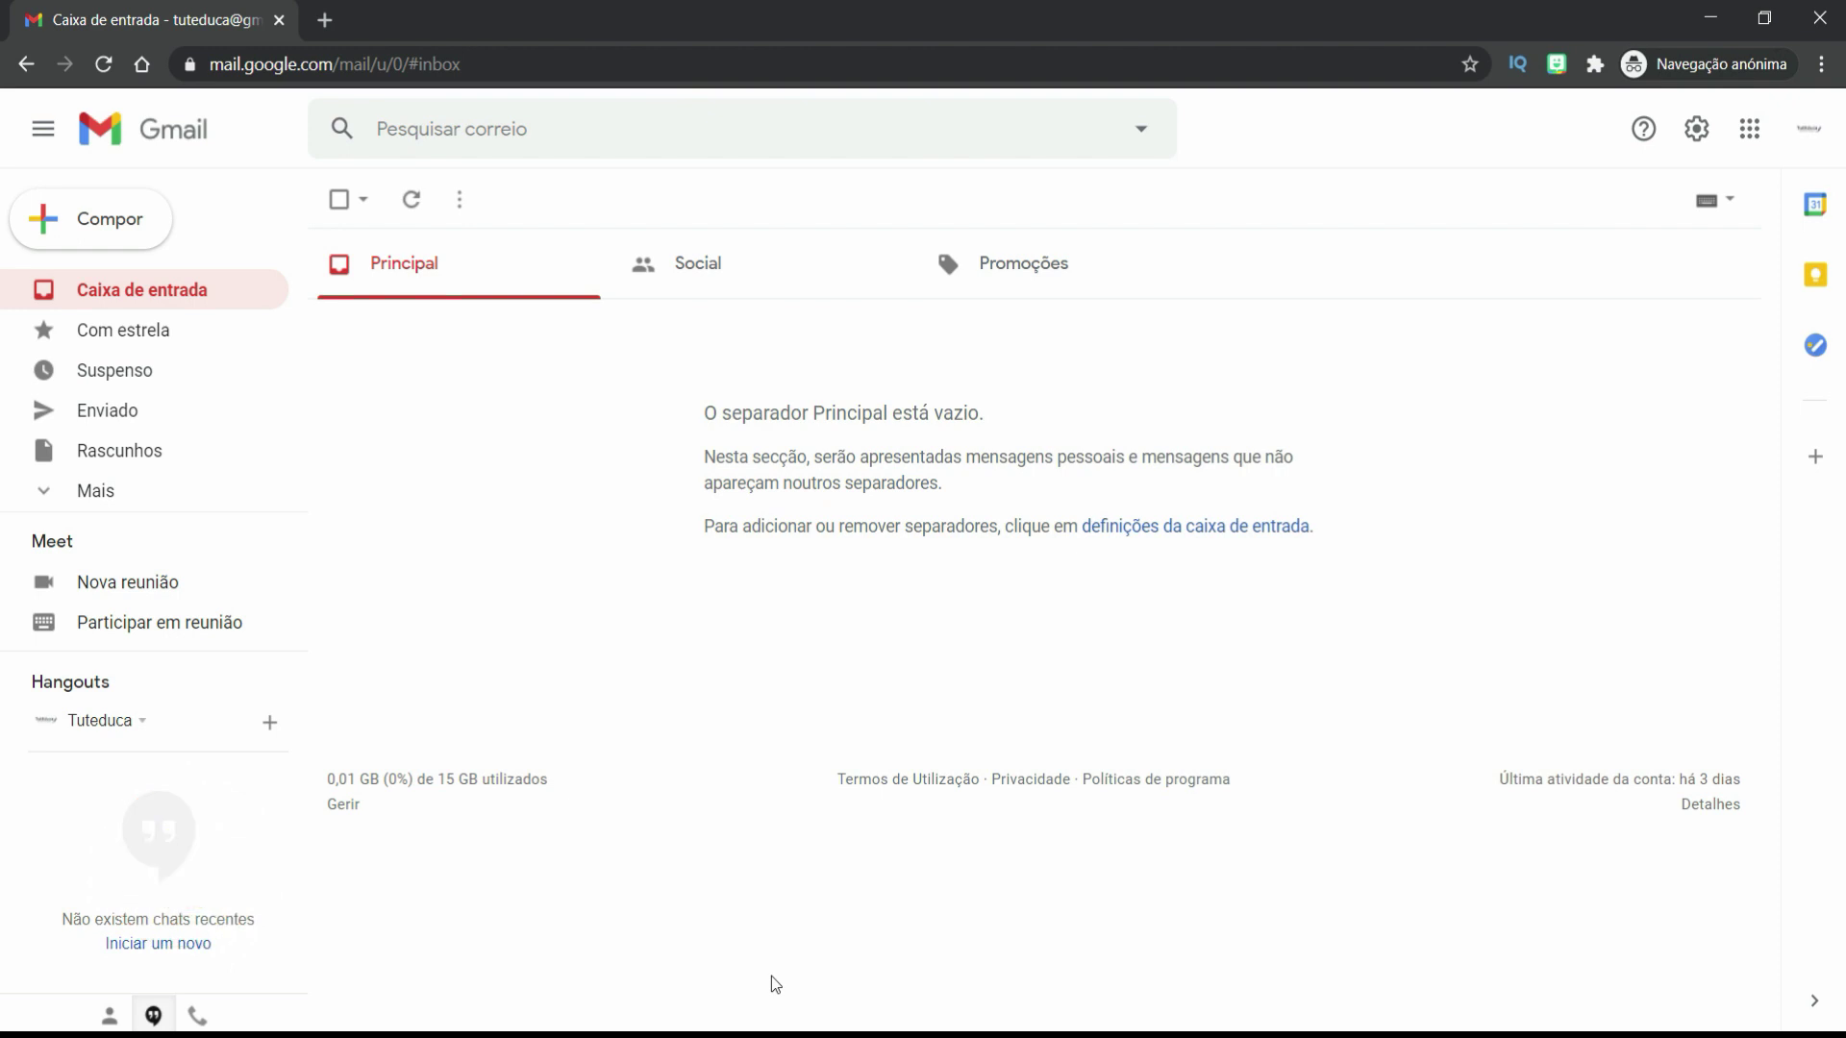
Step: Show the Google apps grid from the Gmail inbox and scroll through it
{"action": "left_click", "coordinate": [1751, 135]}
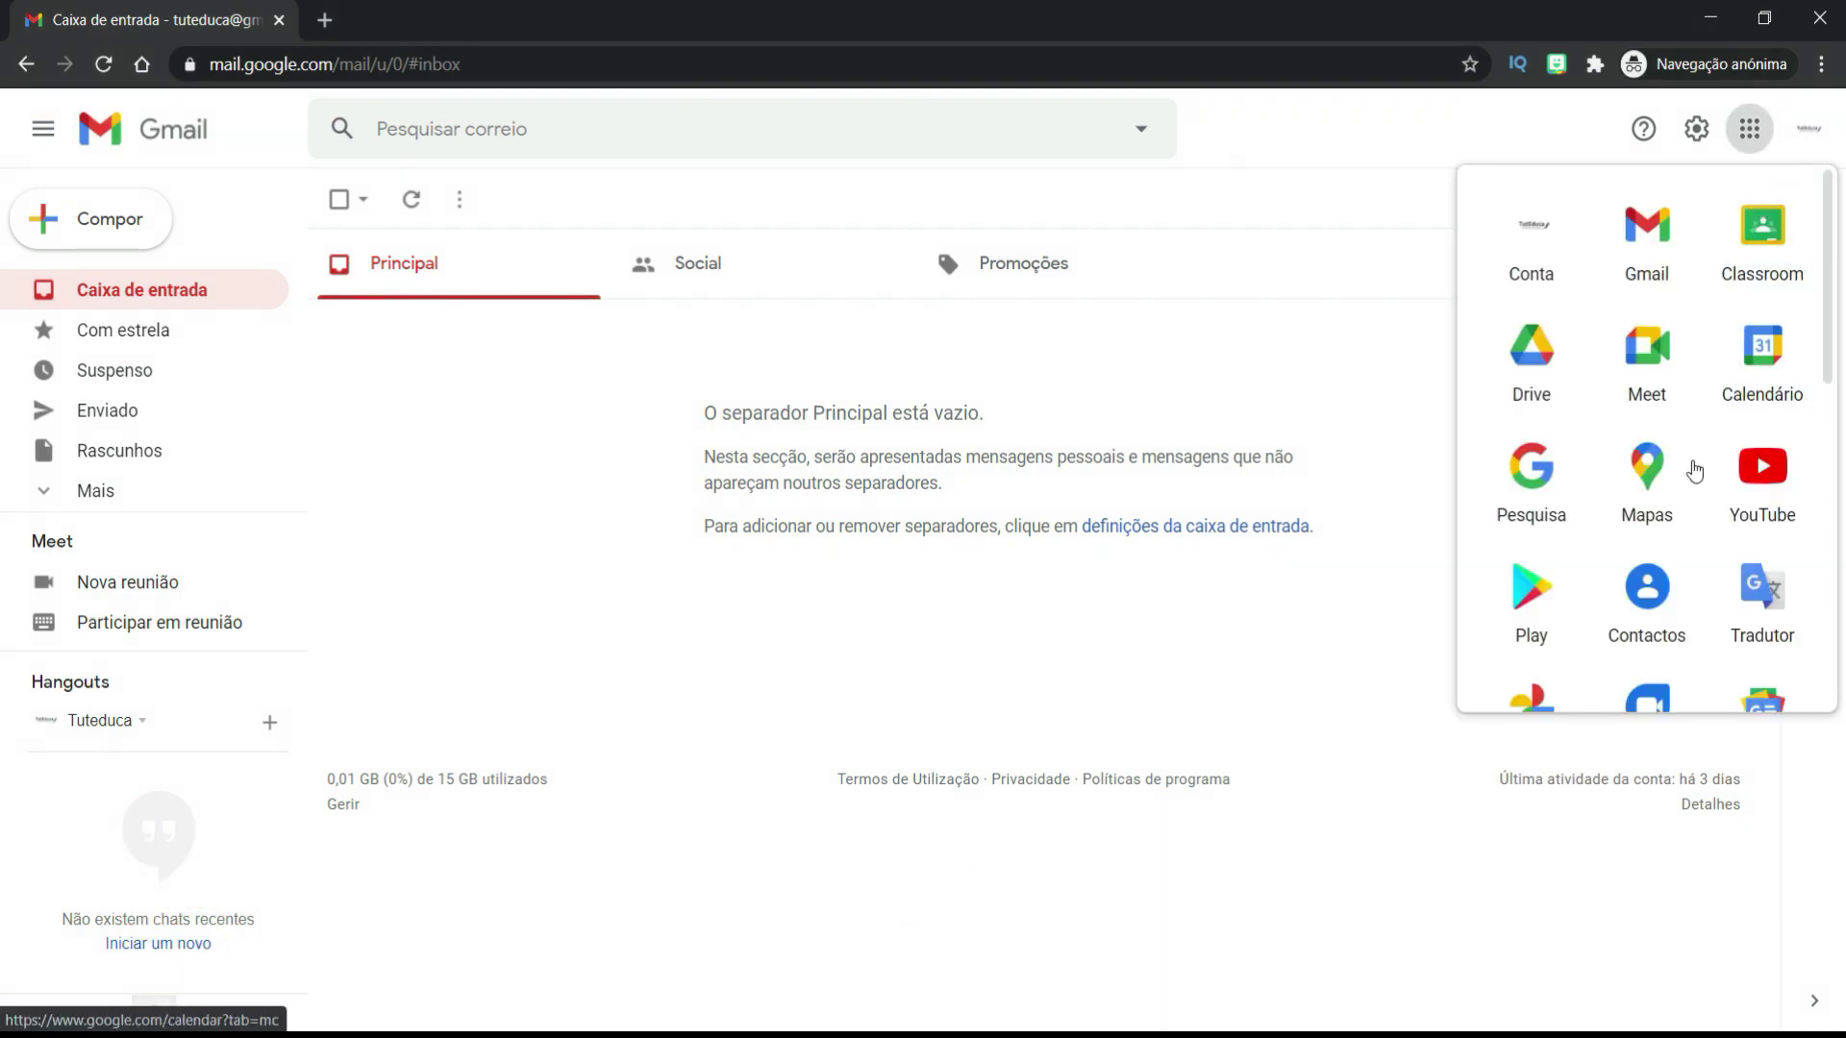
{"action": "scroll", "coordinate": [1759, 606], "scroll_direction": "down", "scroll_amount": 3}
Step: Launch Google Slides and open the 'Aula Teórica Andebol' presentation from recent files
{"action": "left_click", "coordinate": [1759, 593]}
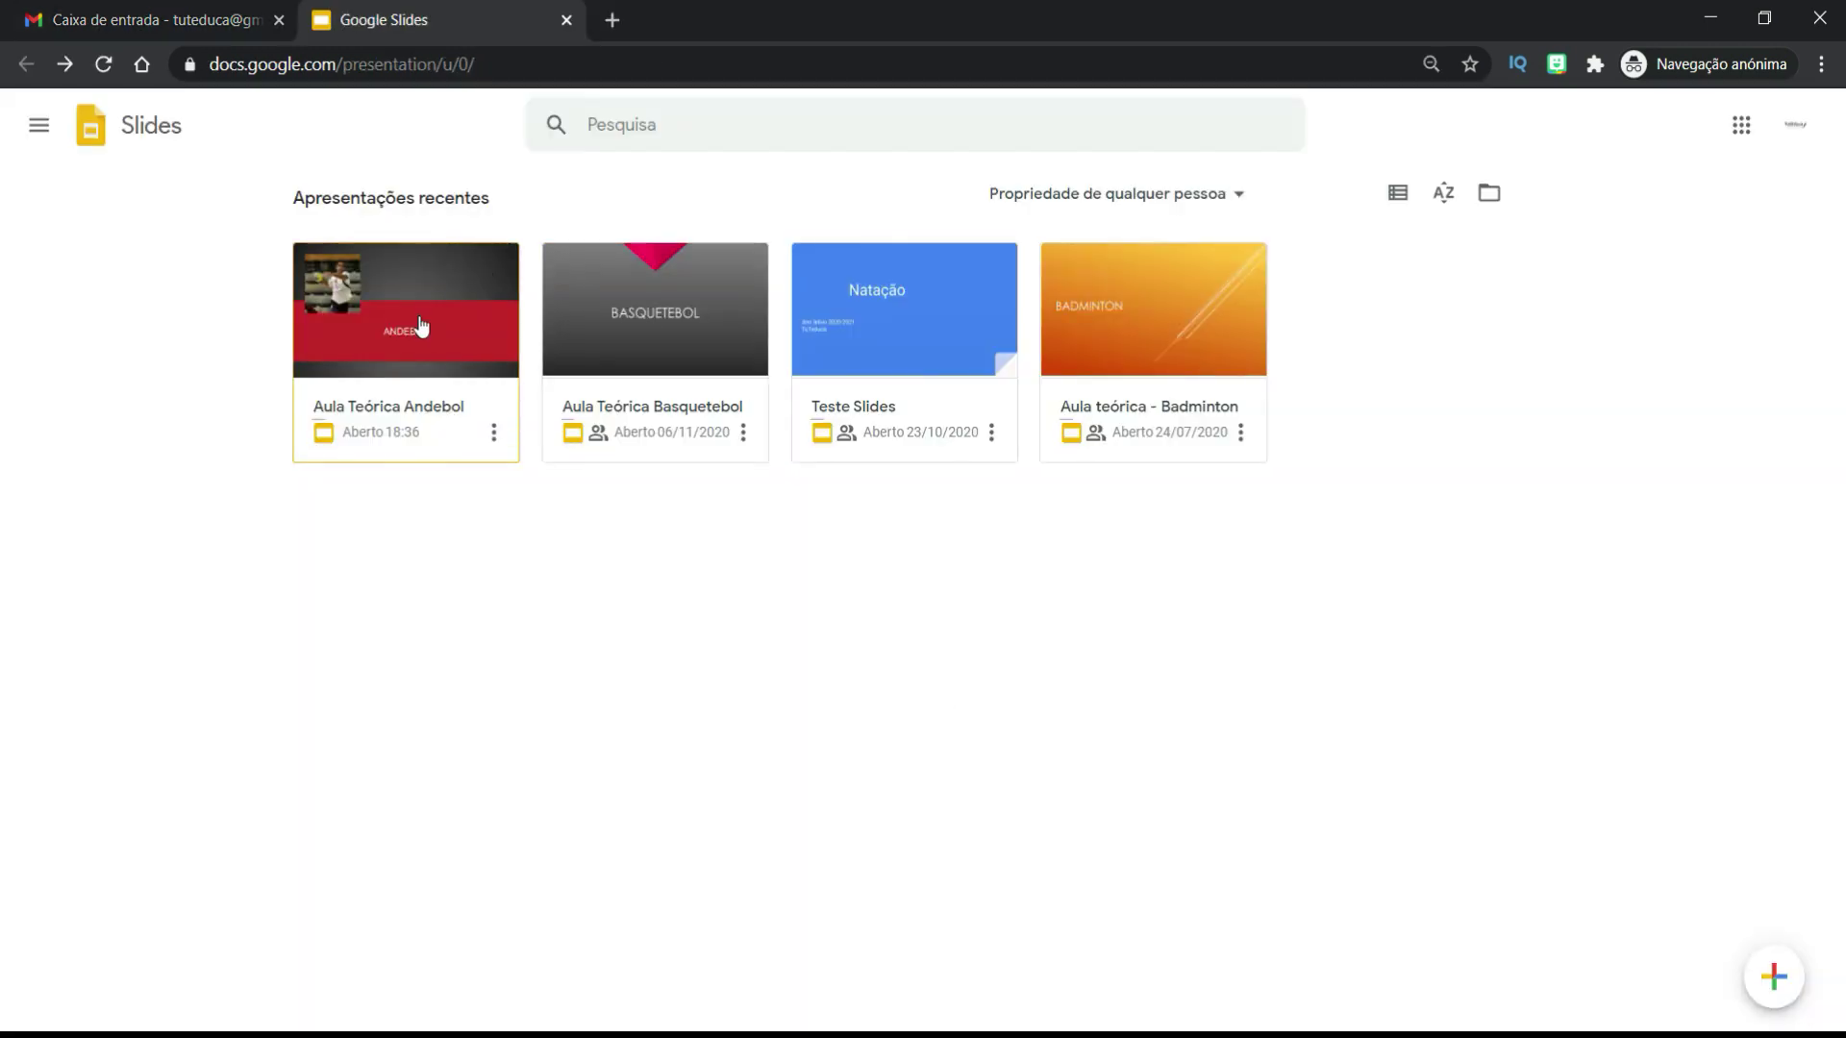
{"action": "left_click", "coordinate": [420, 325]}
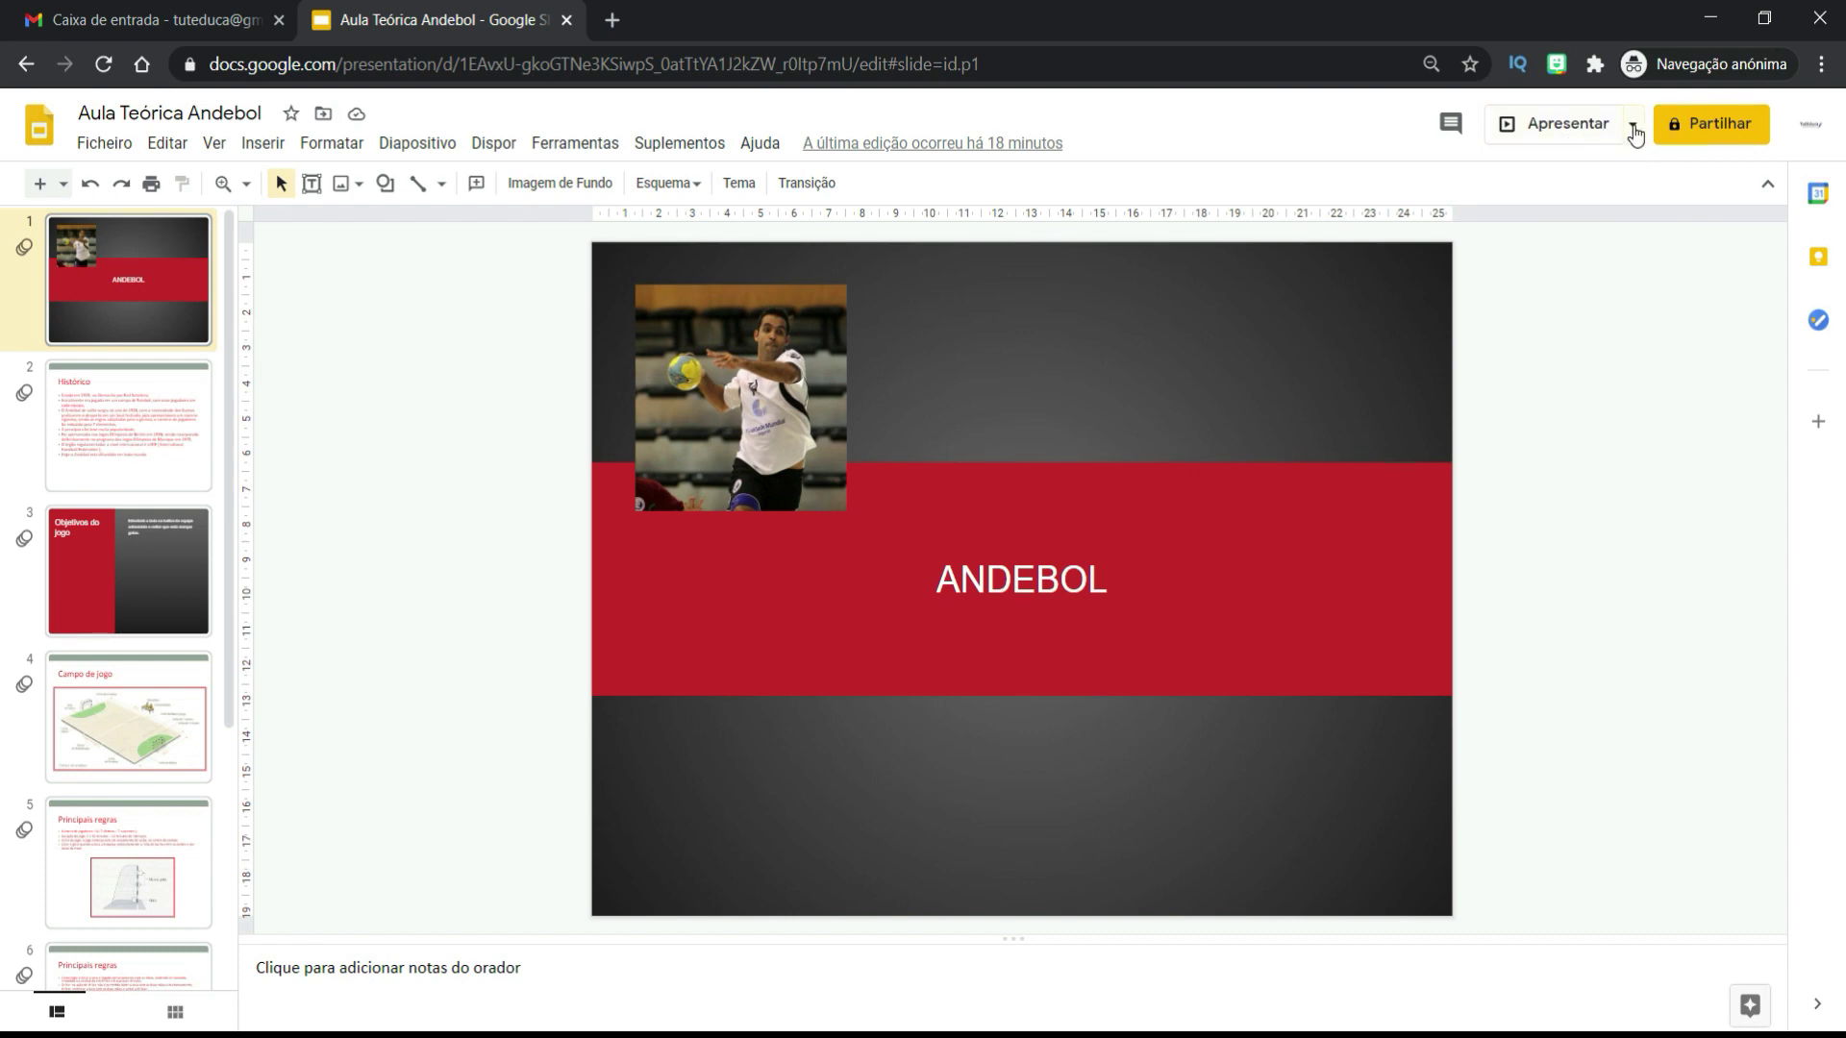
Step: Start presenting 'Aula Teórica Andebol' in presenter view and reposition the presenter window
{"action": "left_click", "coordinate": [1634, 131]}
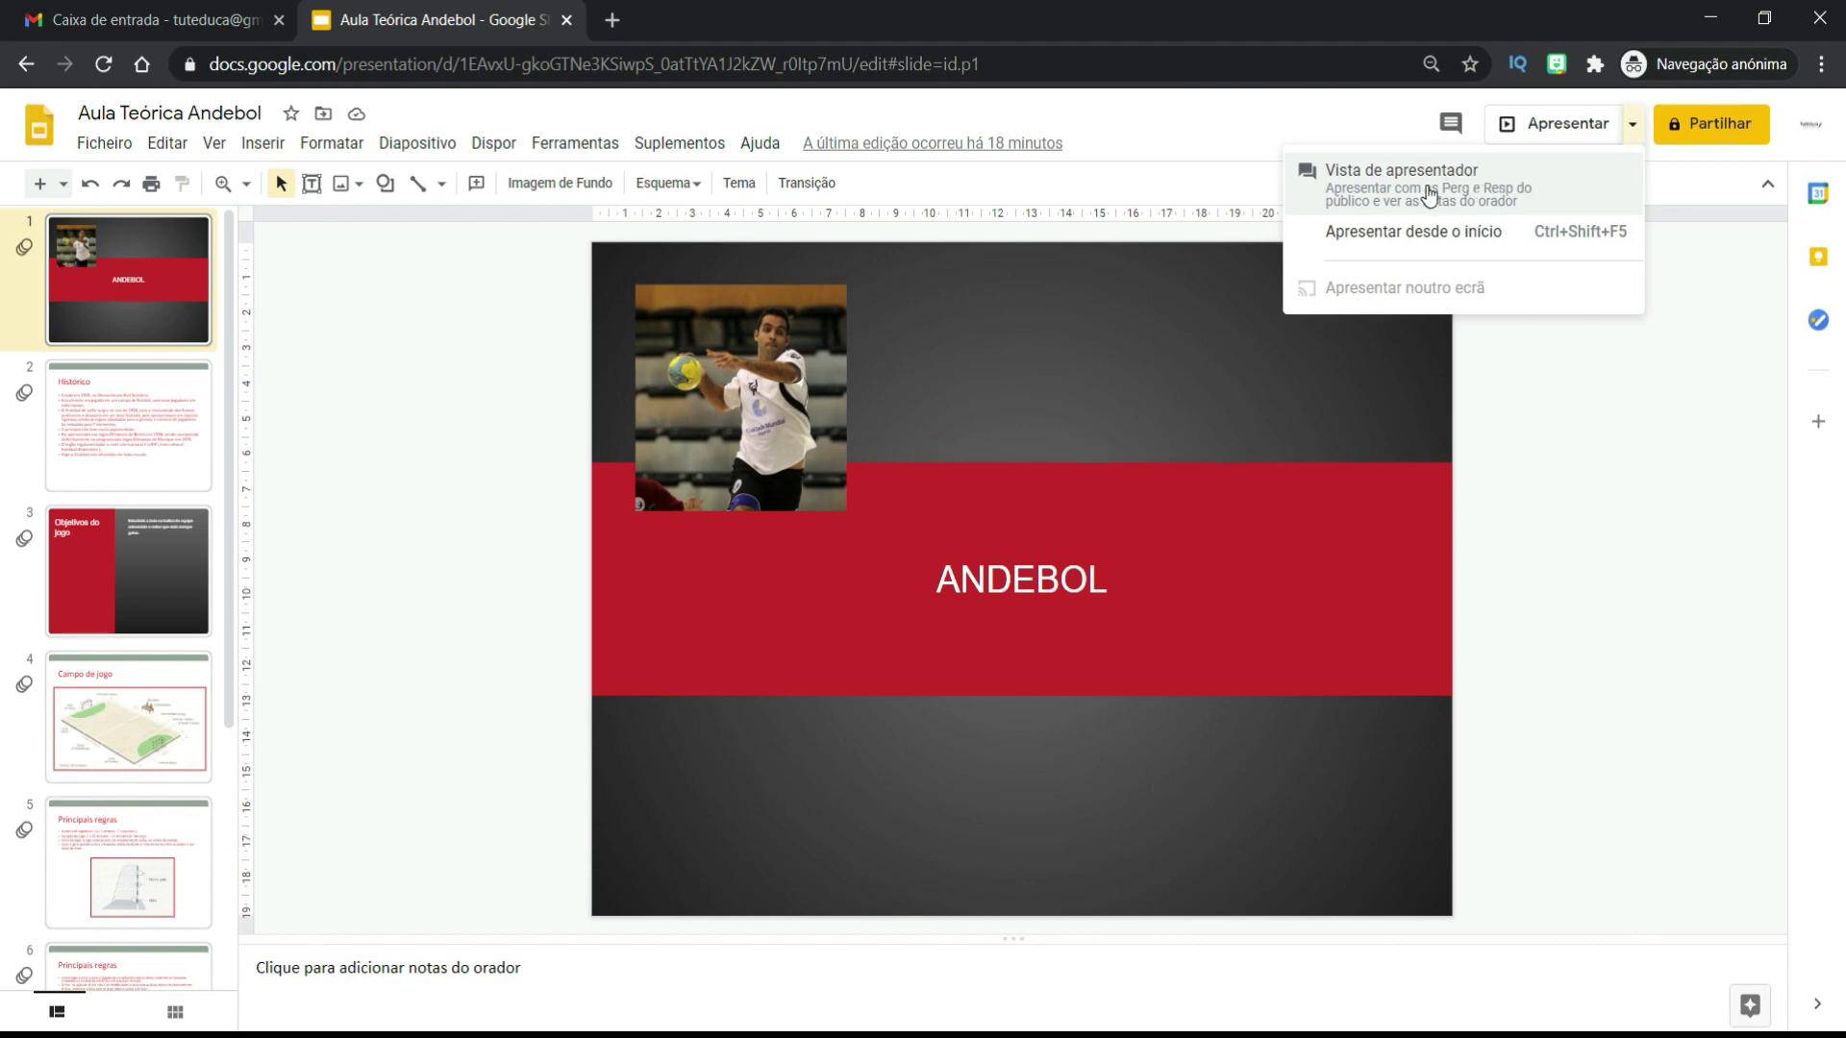
{"action": "left_click", "coordinate": [1430, 195]}
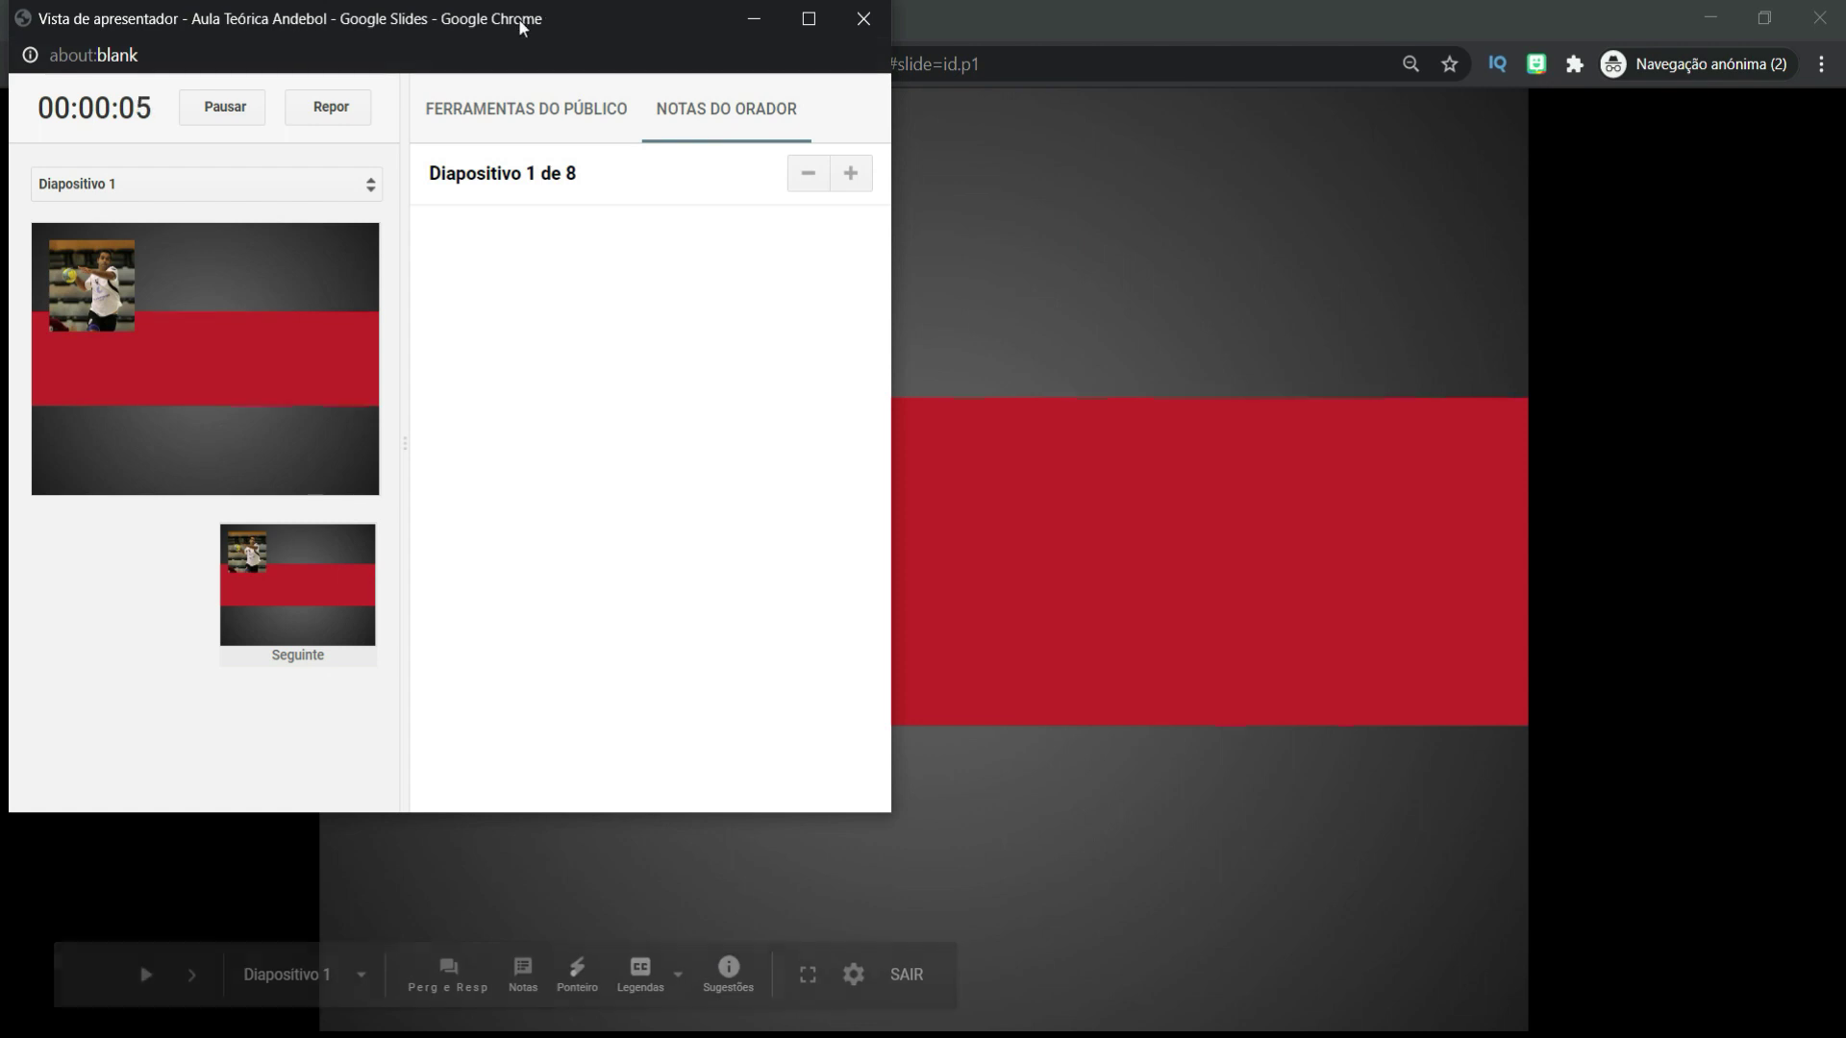
{"action": "left_click_drag", "start_coordinate": [518, 20], "coordinate": [1647, 361]}
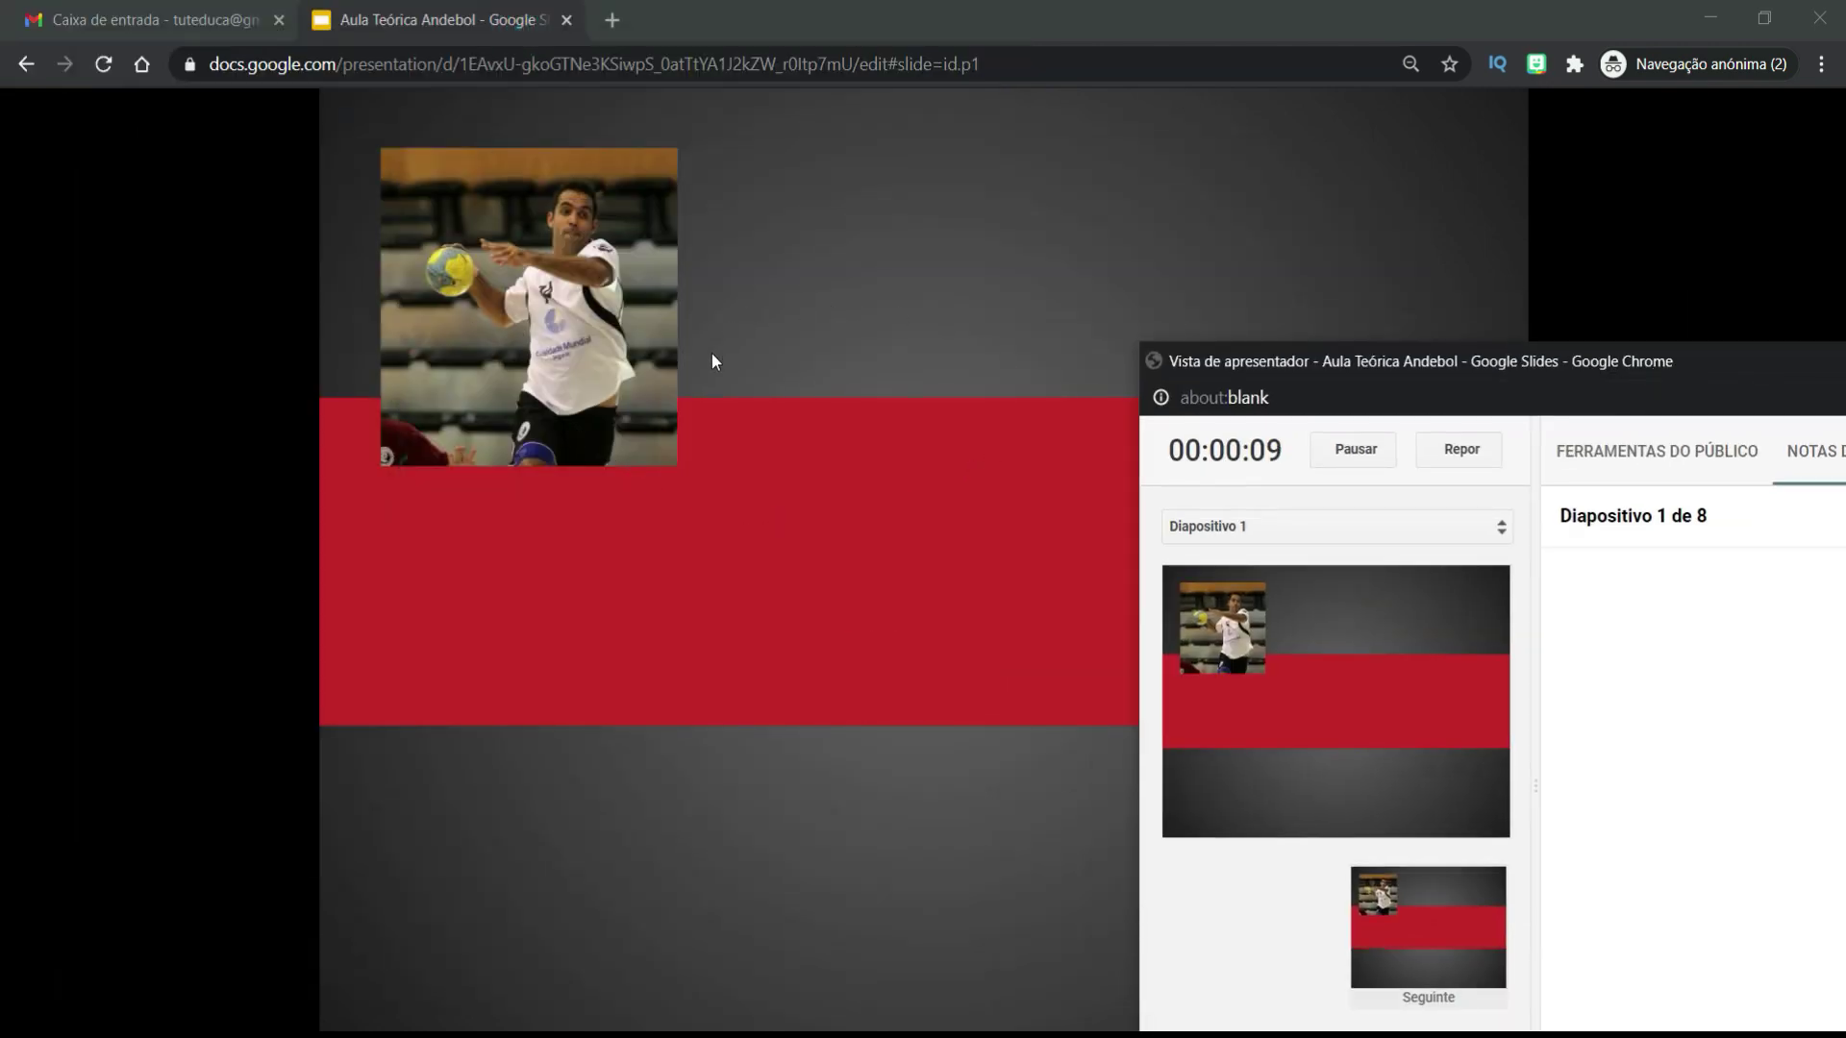
{"action": "mouse_move", "coordinate": [1571, 360]}
{"action": "left_mouse_down"}
{"action": "mouse_move", "coordinate": [387, 67]}
{"action": "mouse_move", "coordinate": [427, 85]}
{"action": "left_mouse_up"}
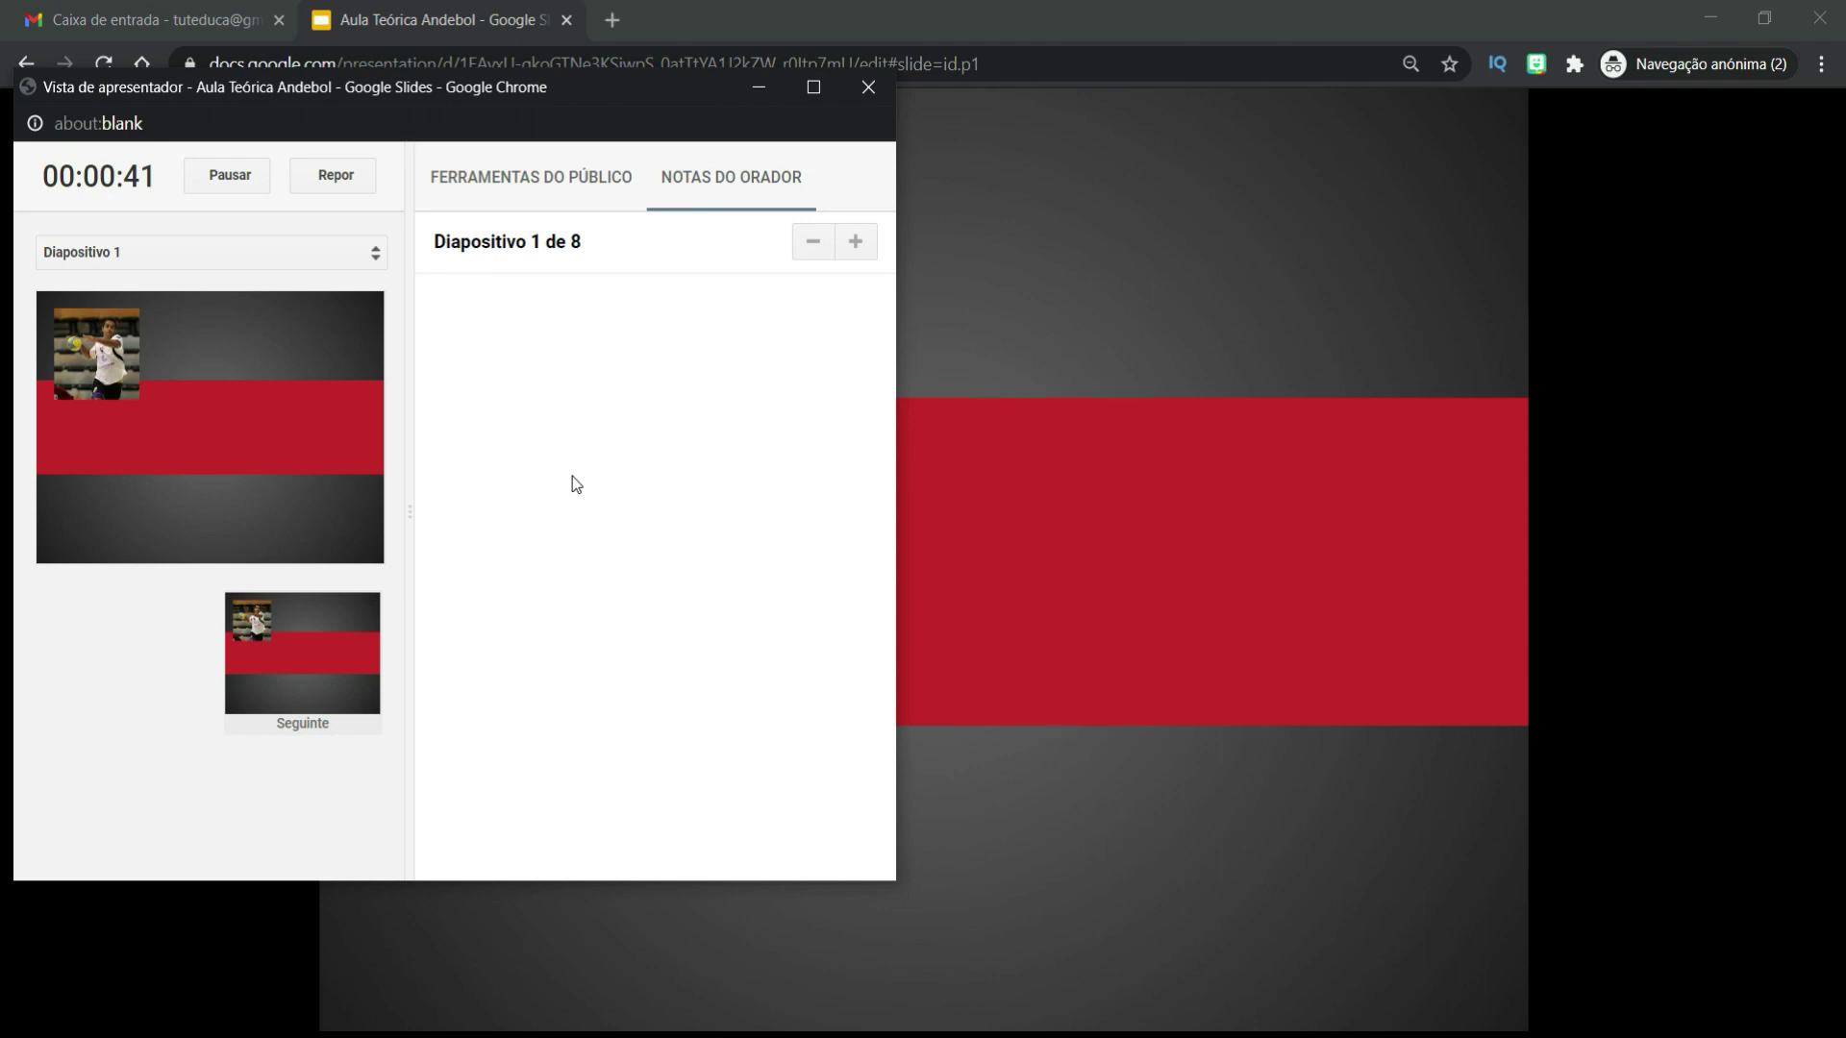
Step: Pause and resume the presenter-view timer, then reset it to zero
{"action": "left_click", "coordinate": [227, 185]}
{"action": "left_click", "coordinate": [227, 184]}
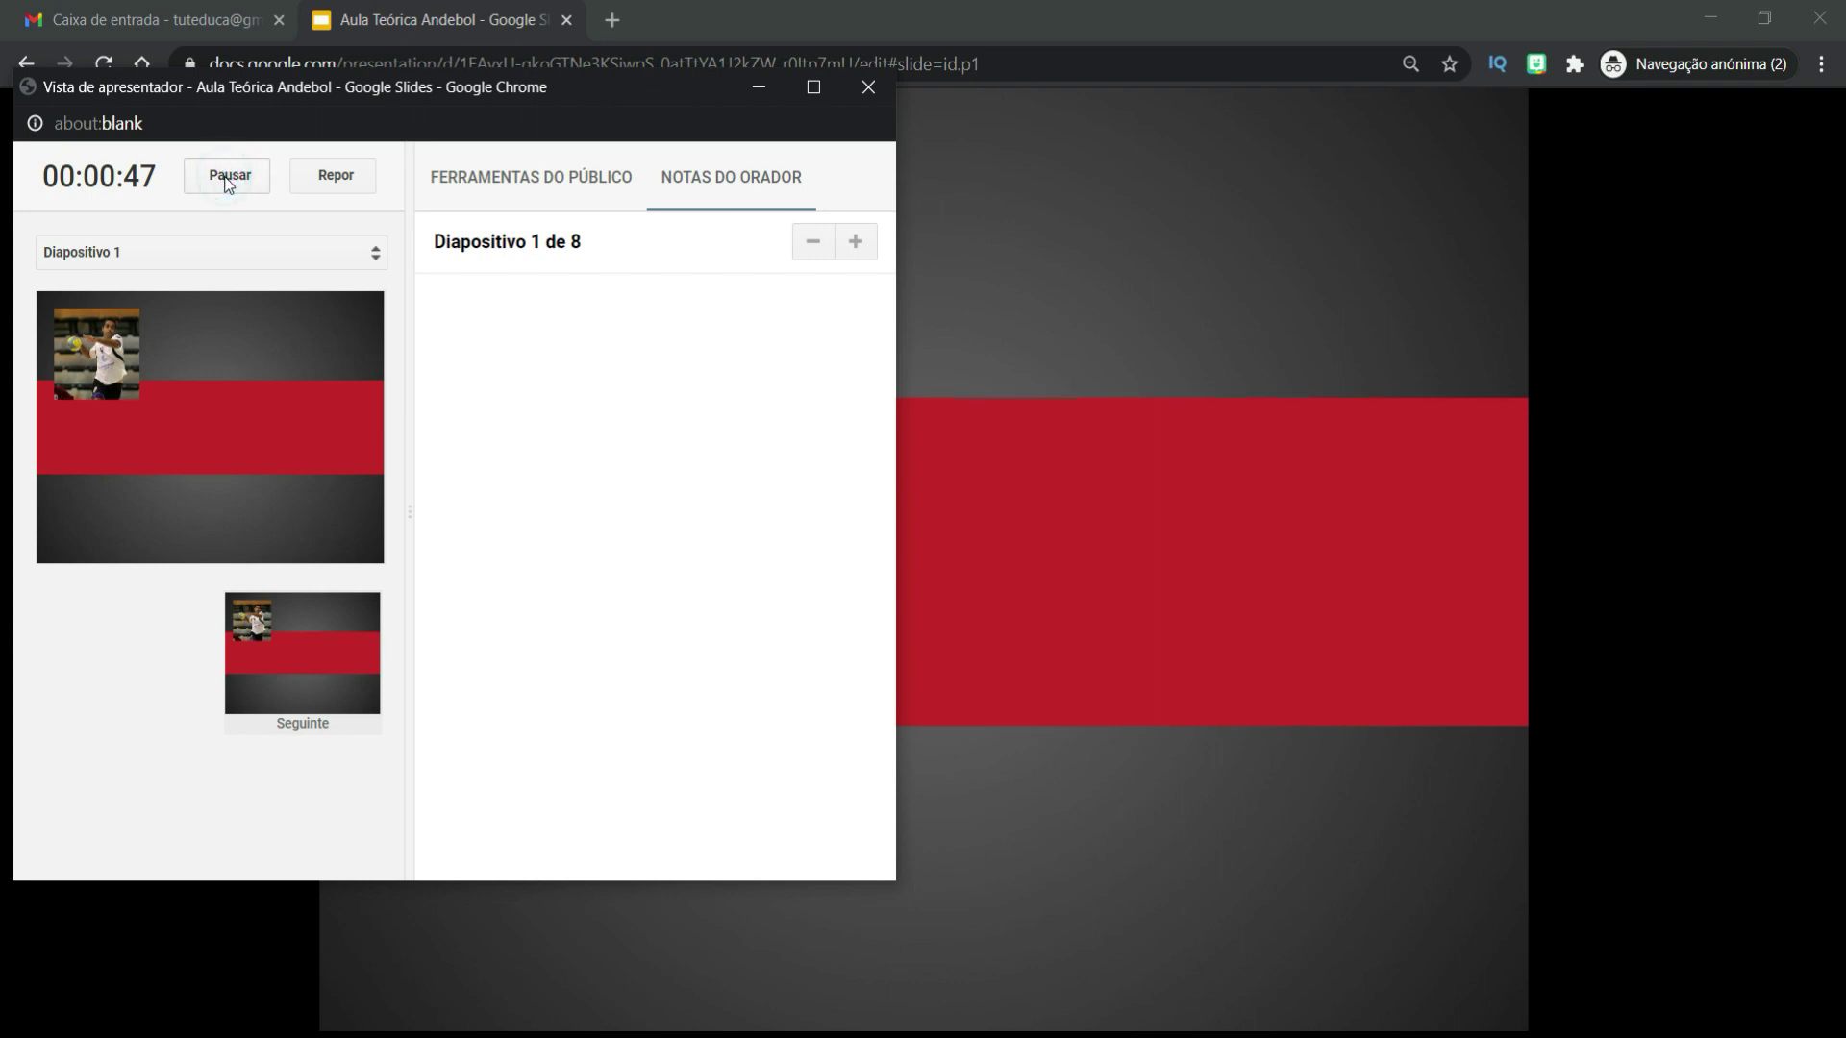
{"action": "left_click", "coordinate": [332, 175]}
Step: Start a new audience Q&A session, showing the link slides.app.goo.gl/XDRr7 on the slide
{"action": "left_click", "coordinate": [377, 253]}
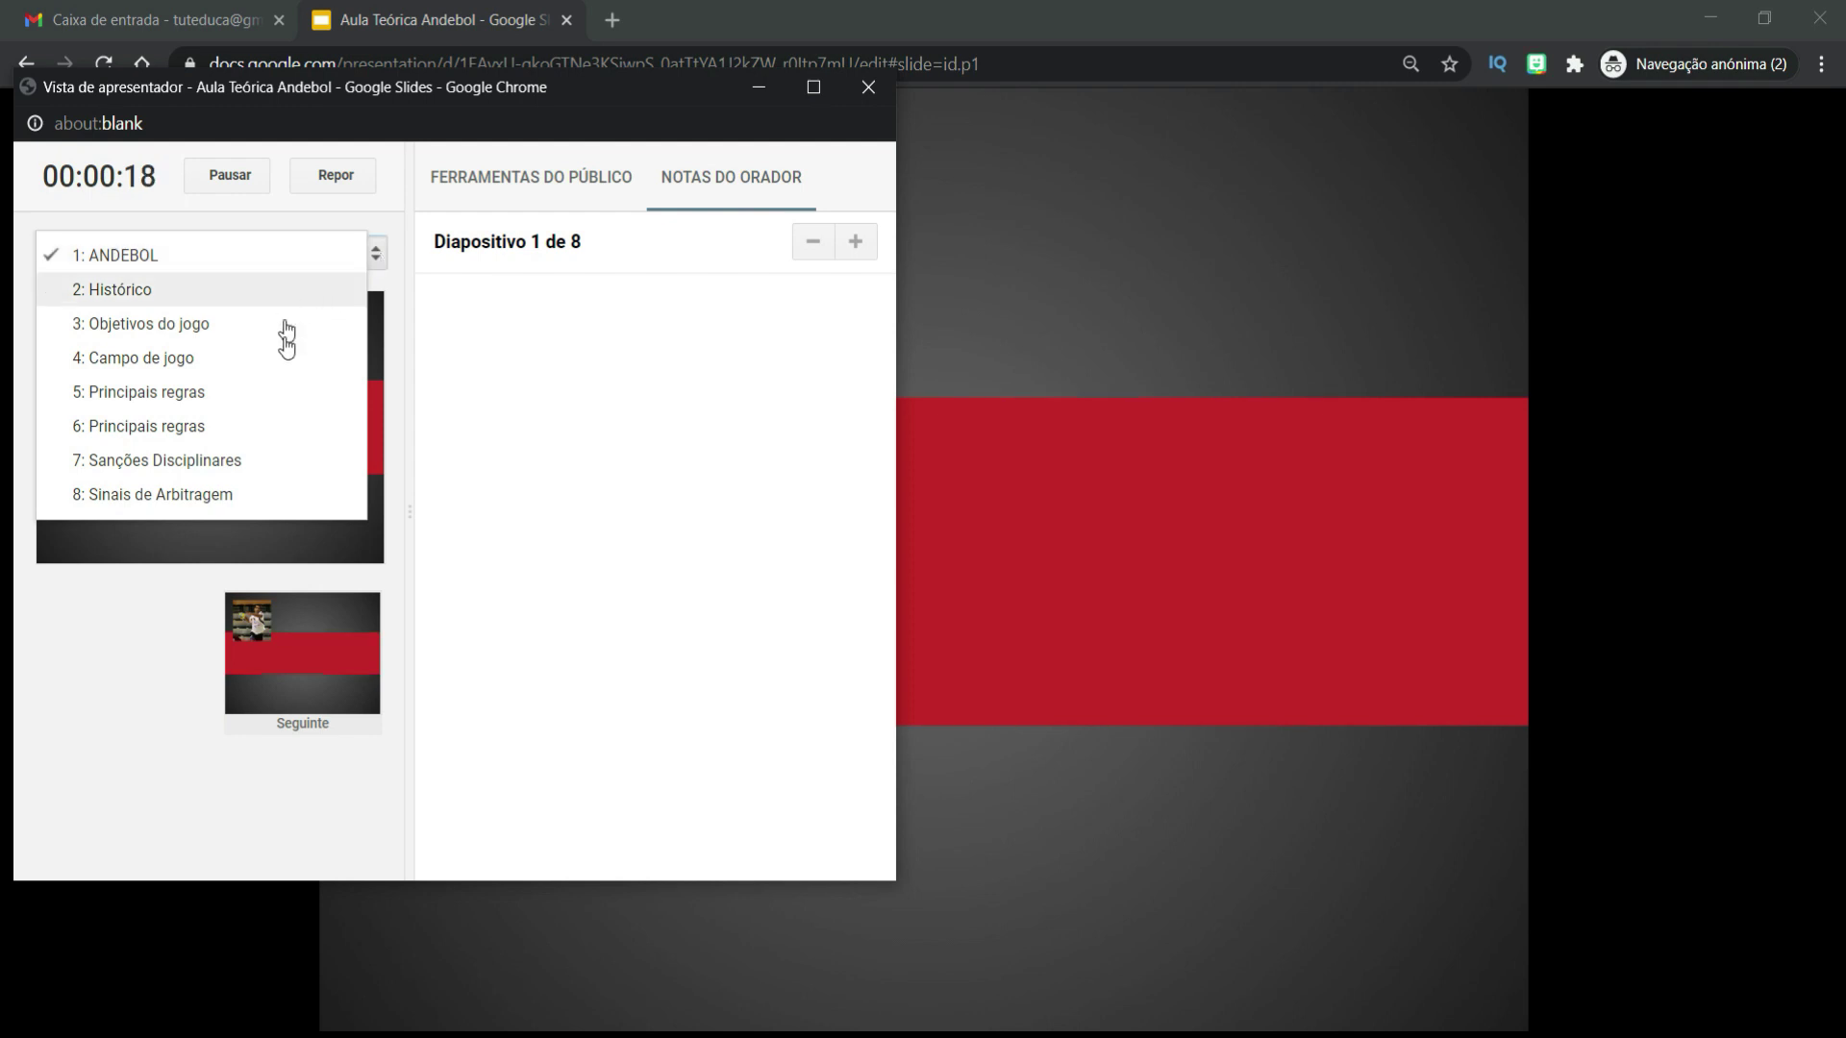
{"action": "left_click", "coordinate": [483, 176]}
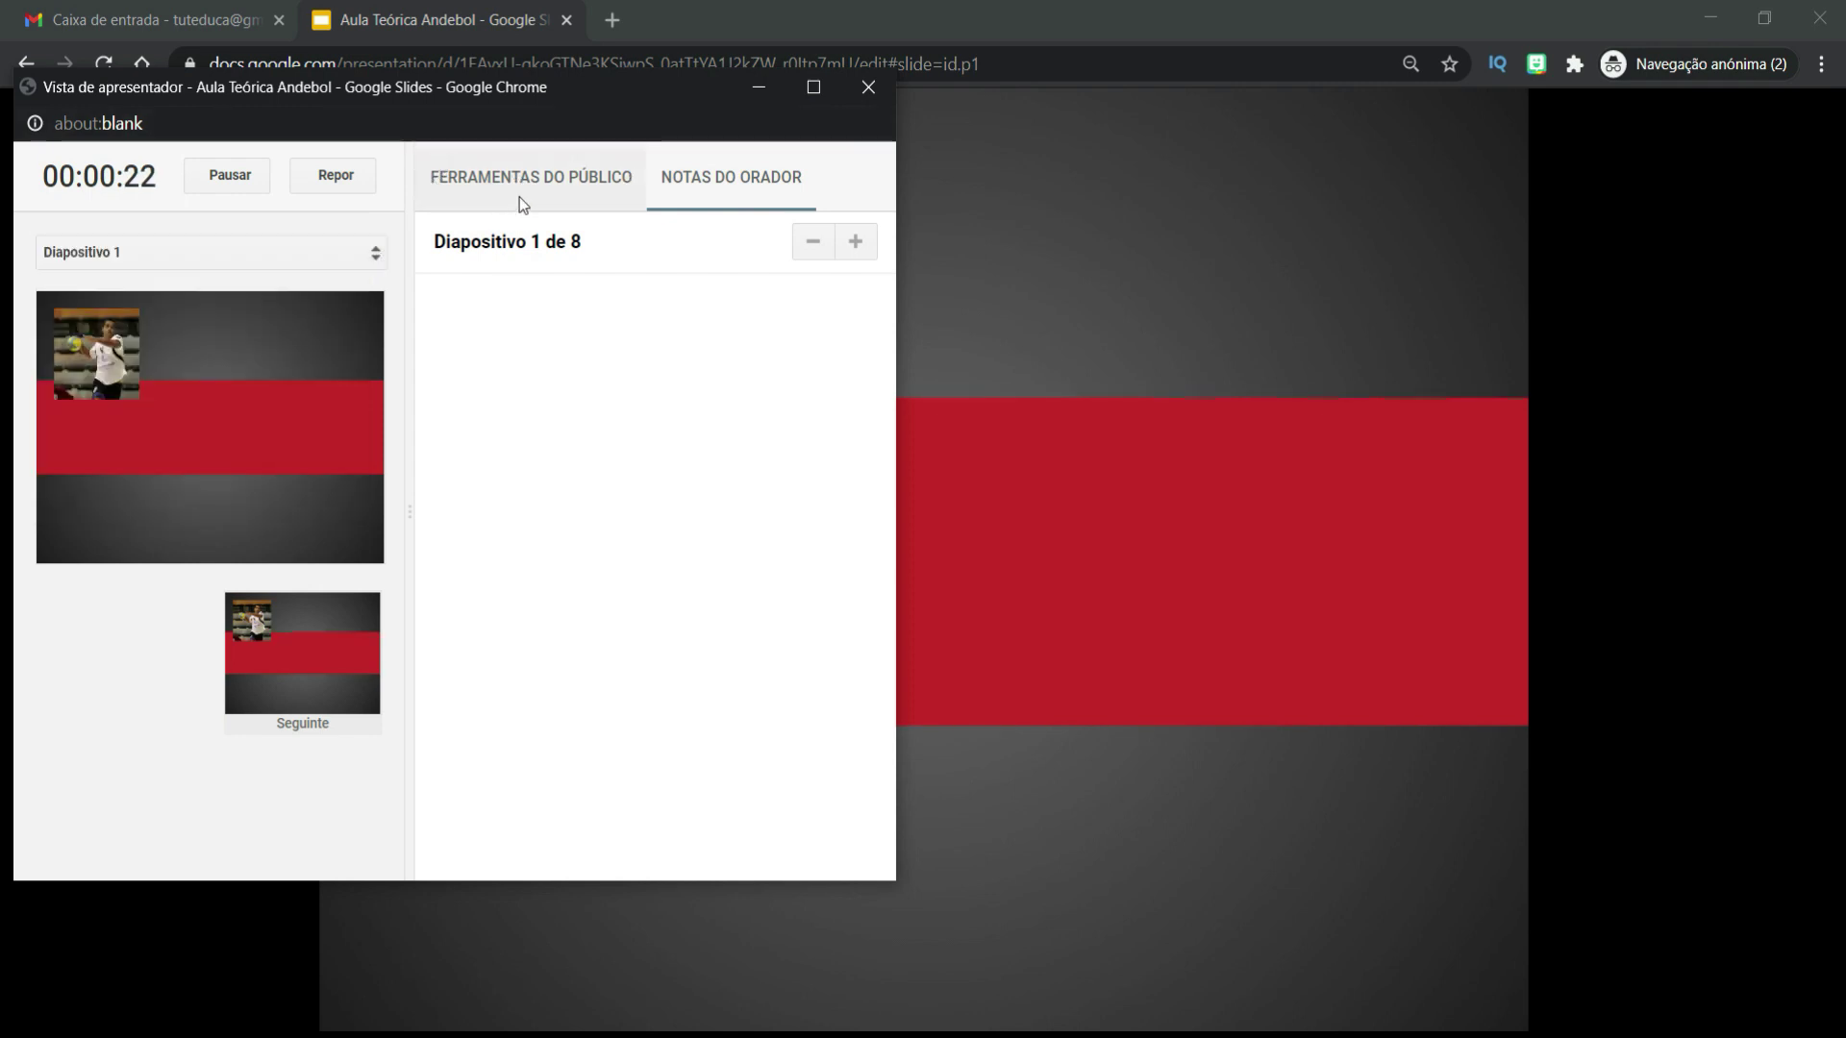
{"action": "left_click", "coordinate": [544, 182]}
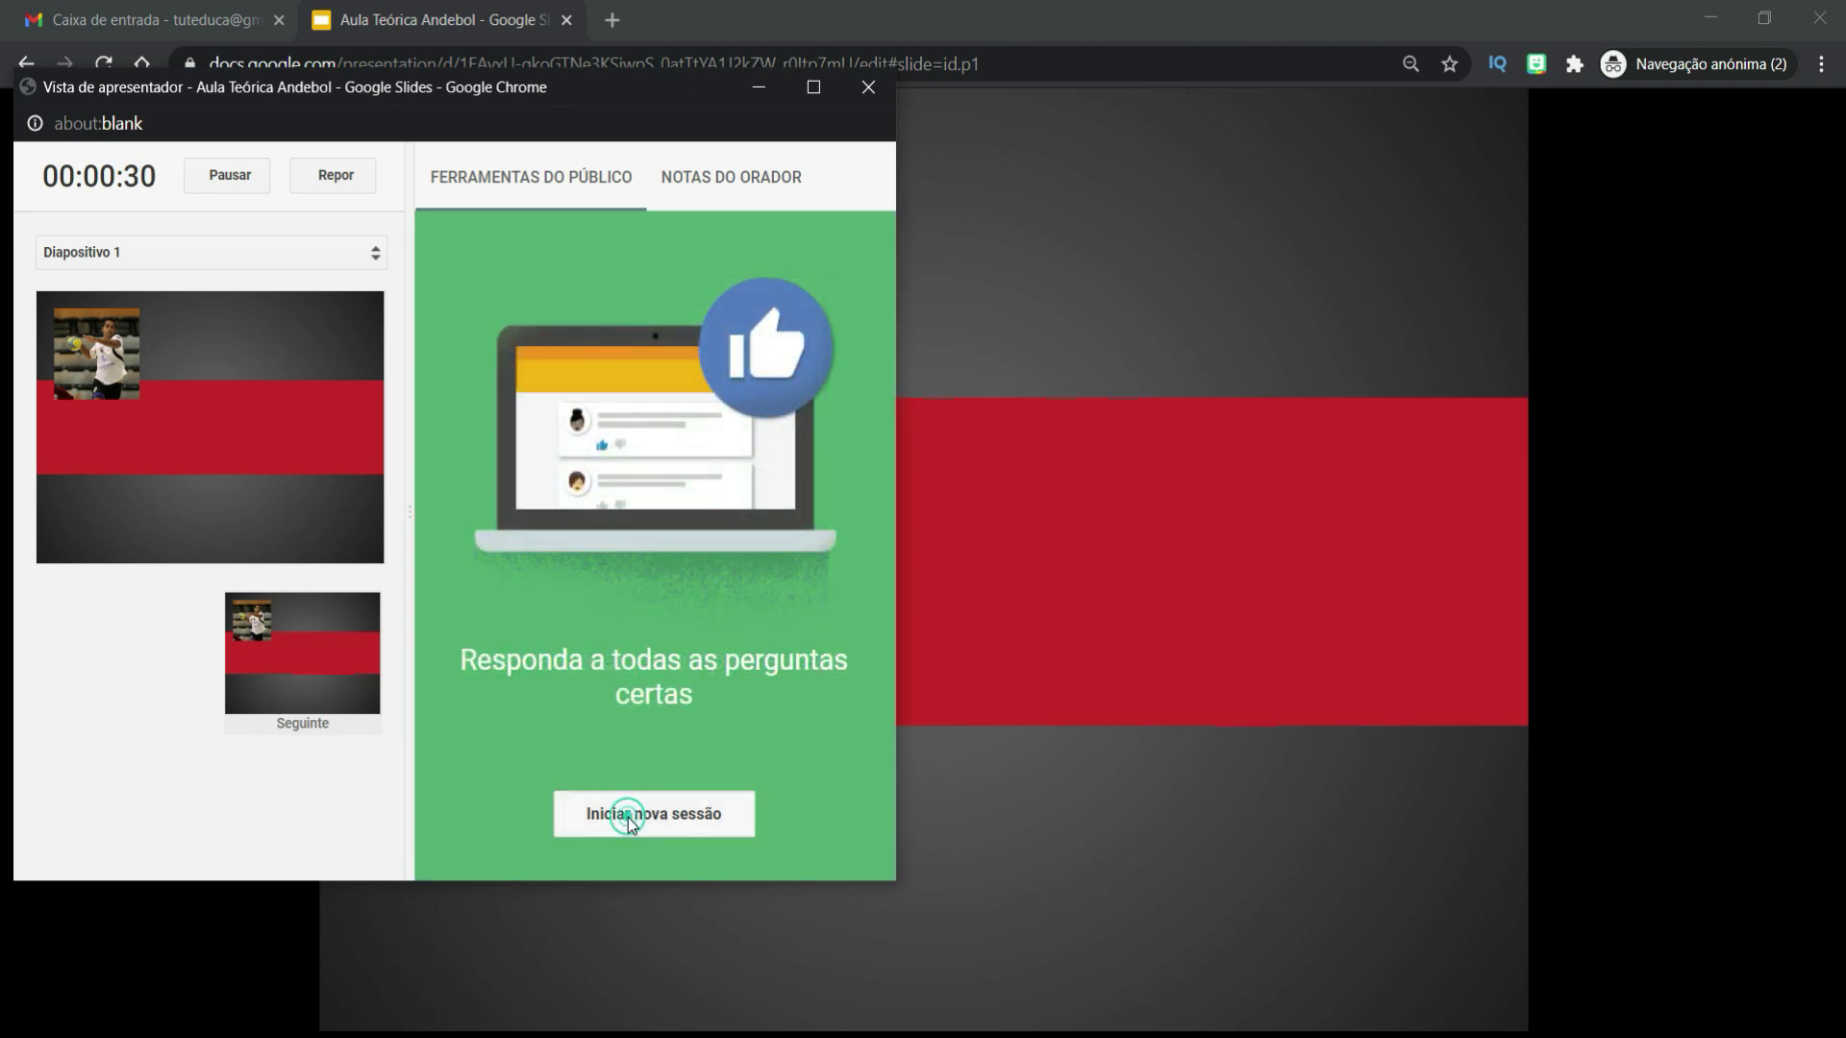
{"action": "left_click", "coordinate": [627, 818]}
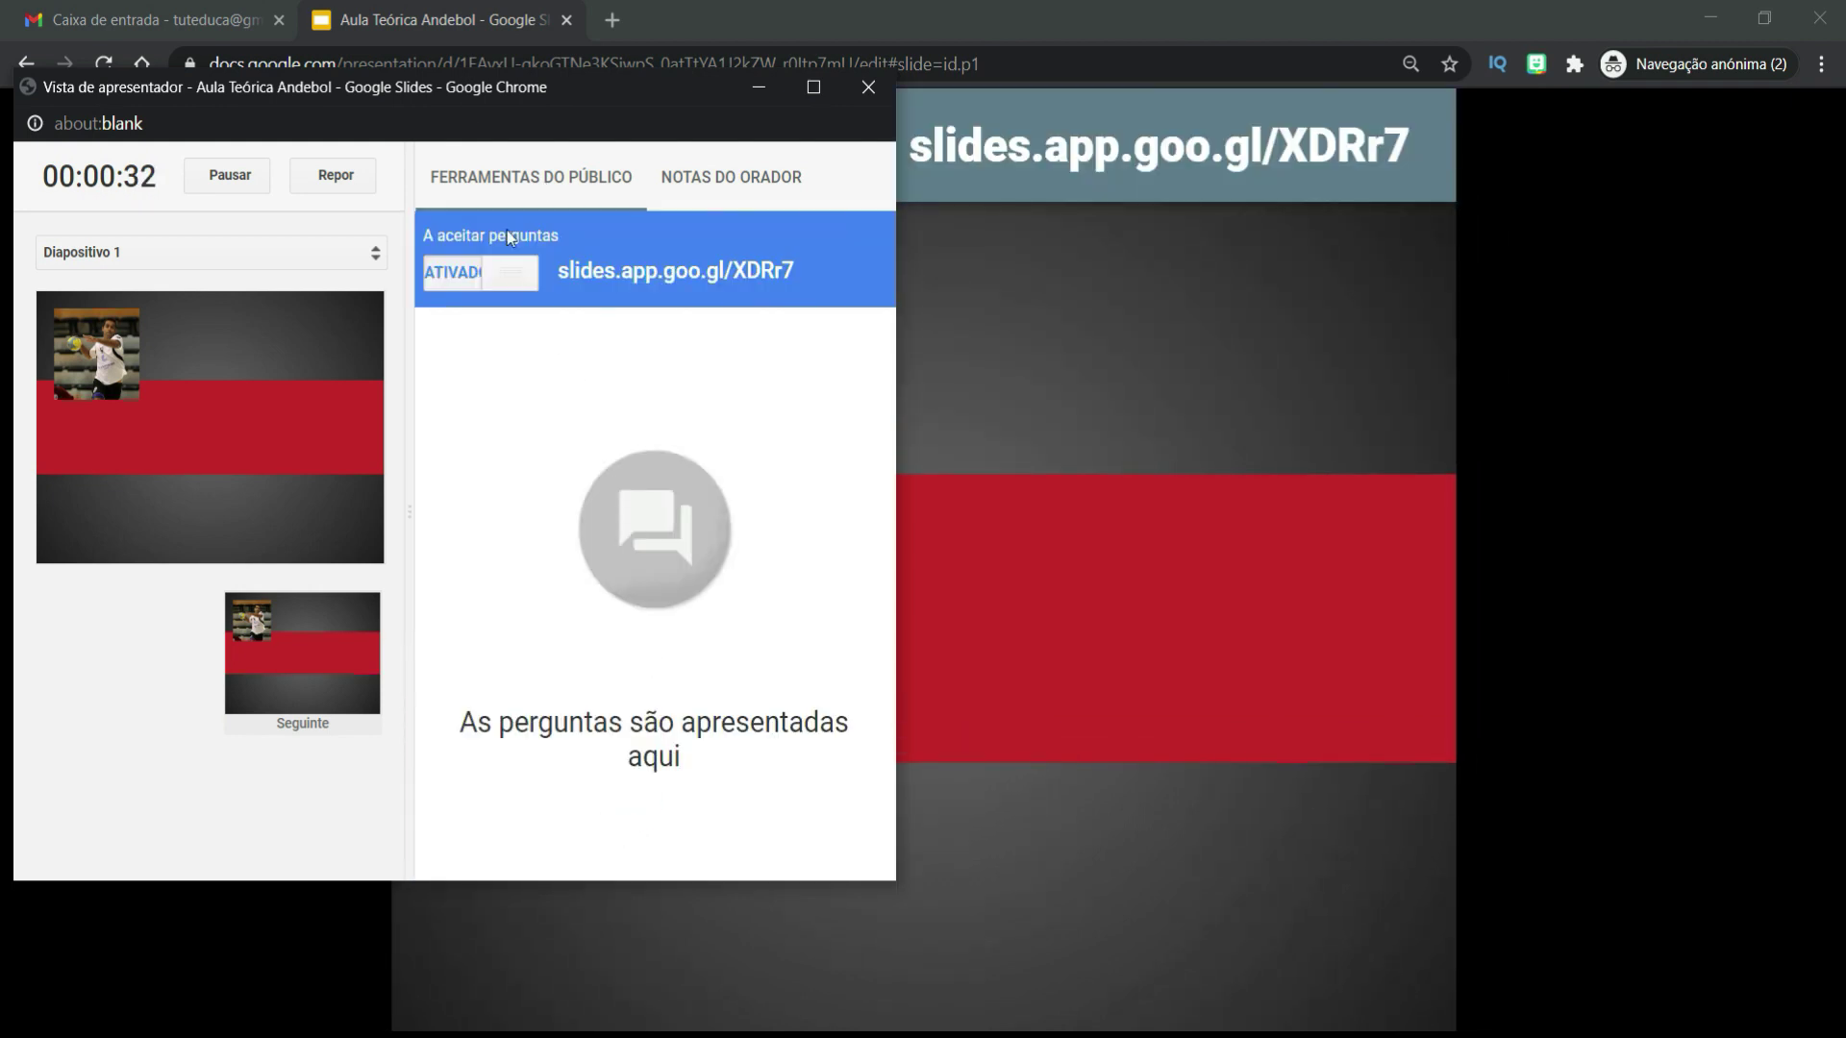
{"action": "left_click_drag", "start_coordinate": [463, 88], "coordinate": [448, 286]}
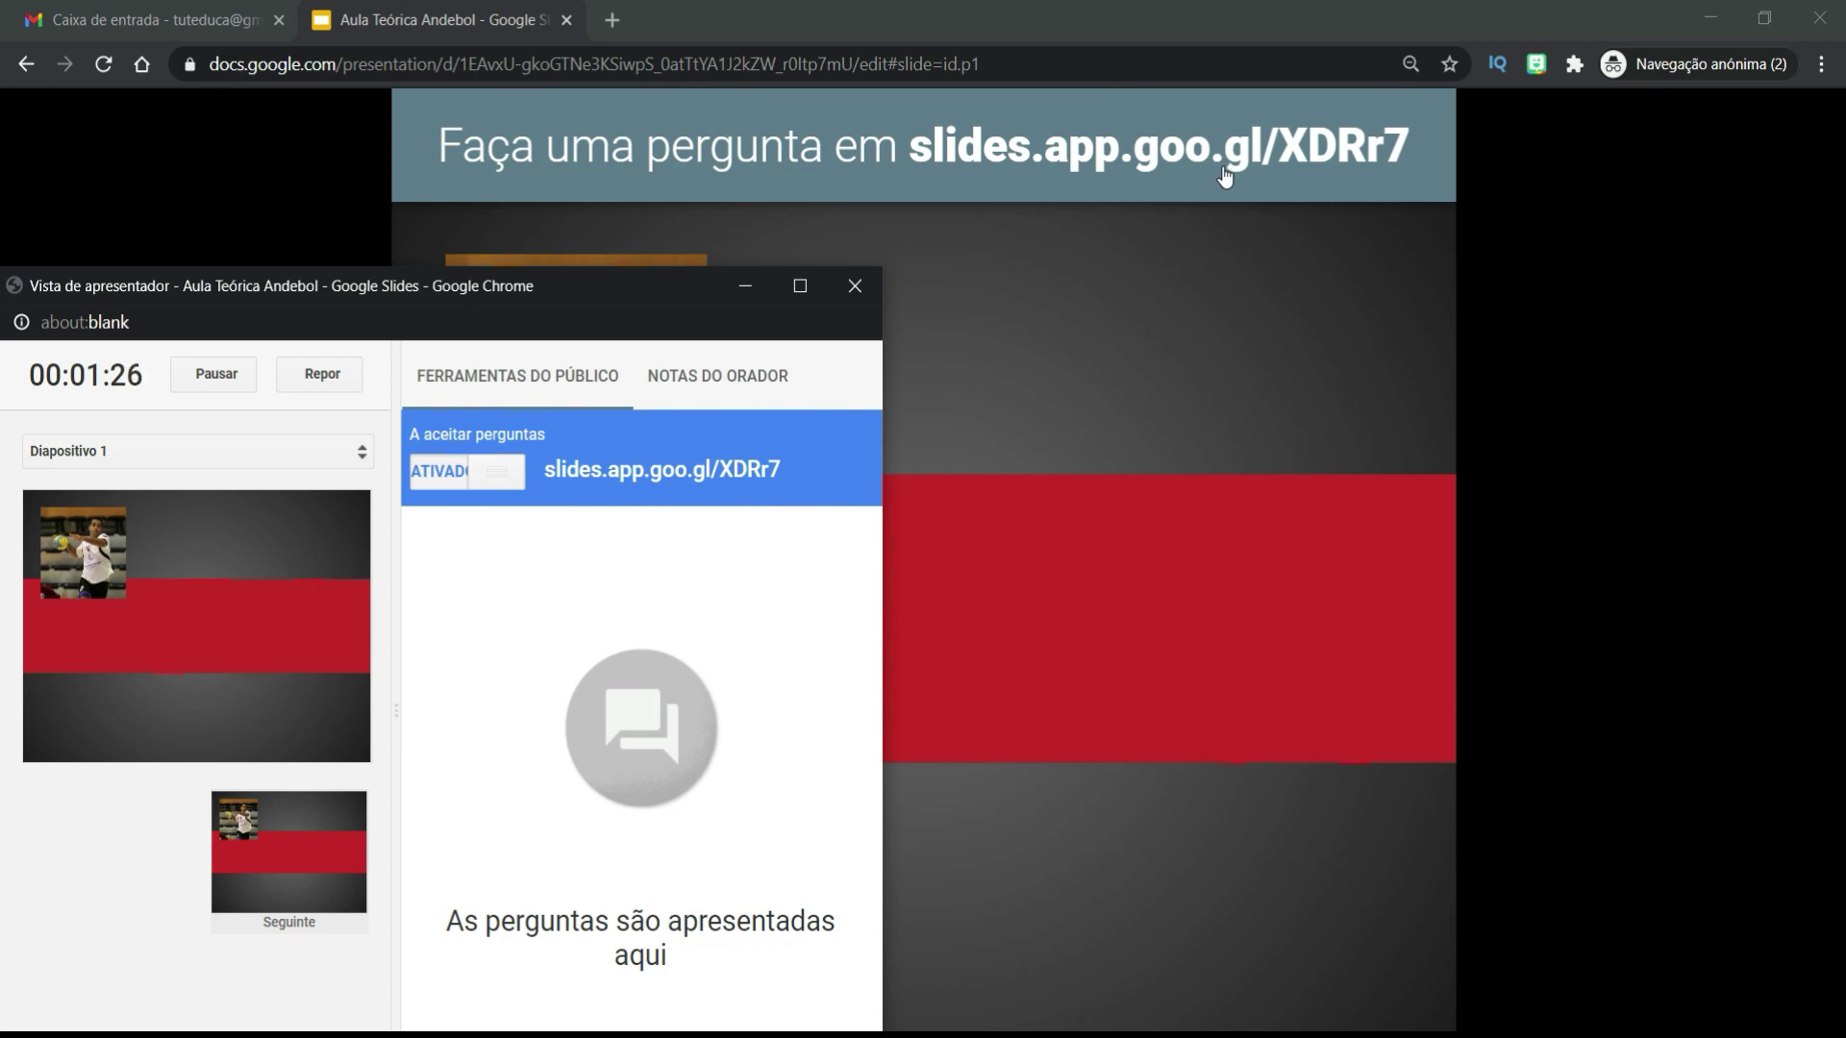
Step: Open the audience Q&A page in a new tab, then exit the slideshow to the editor
{"action": "left_click", "coordinate": [1144, 156]}
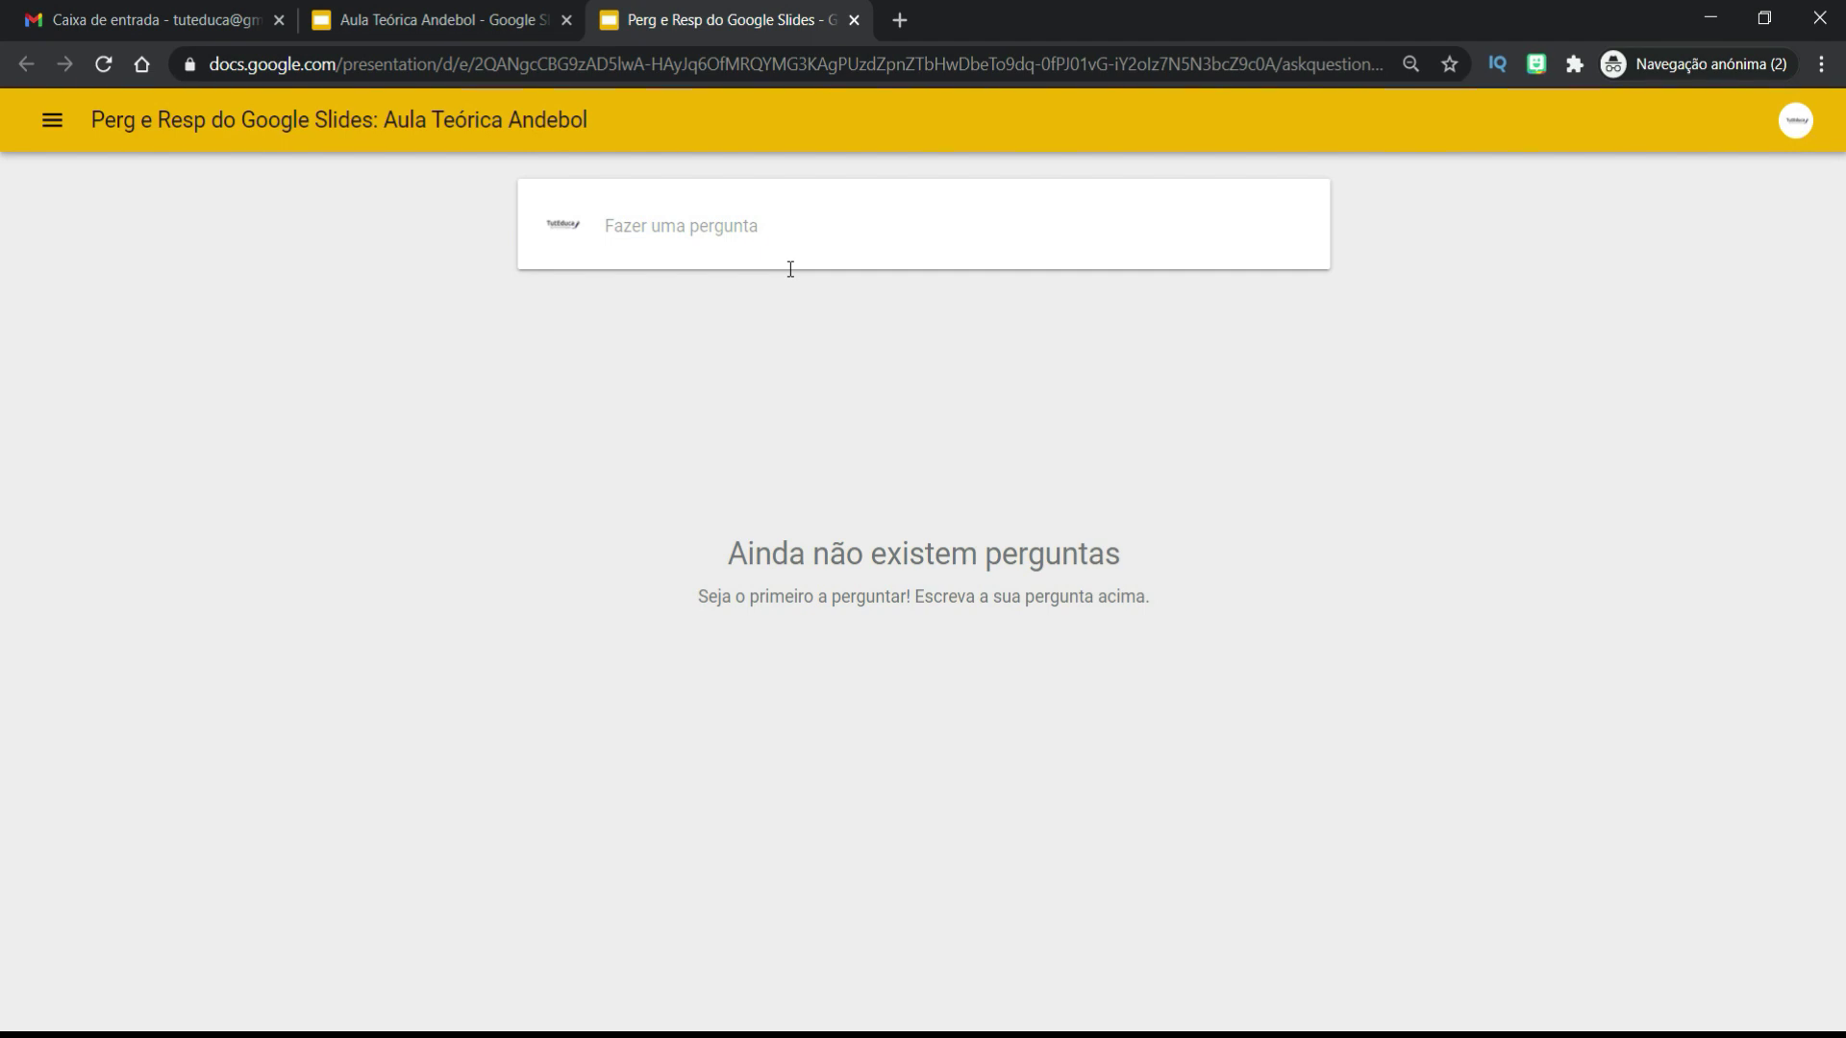
{"action": "left_click", "coordinate": [471, 29]}
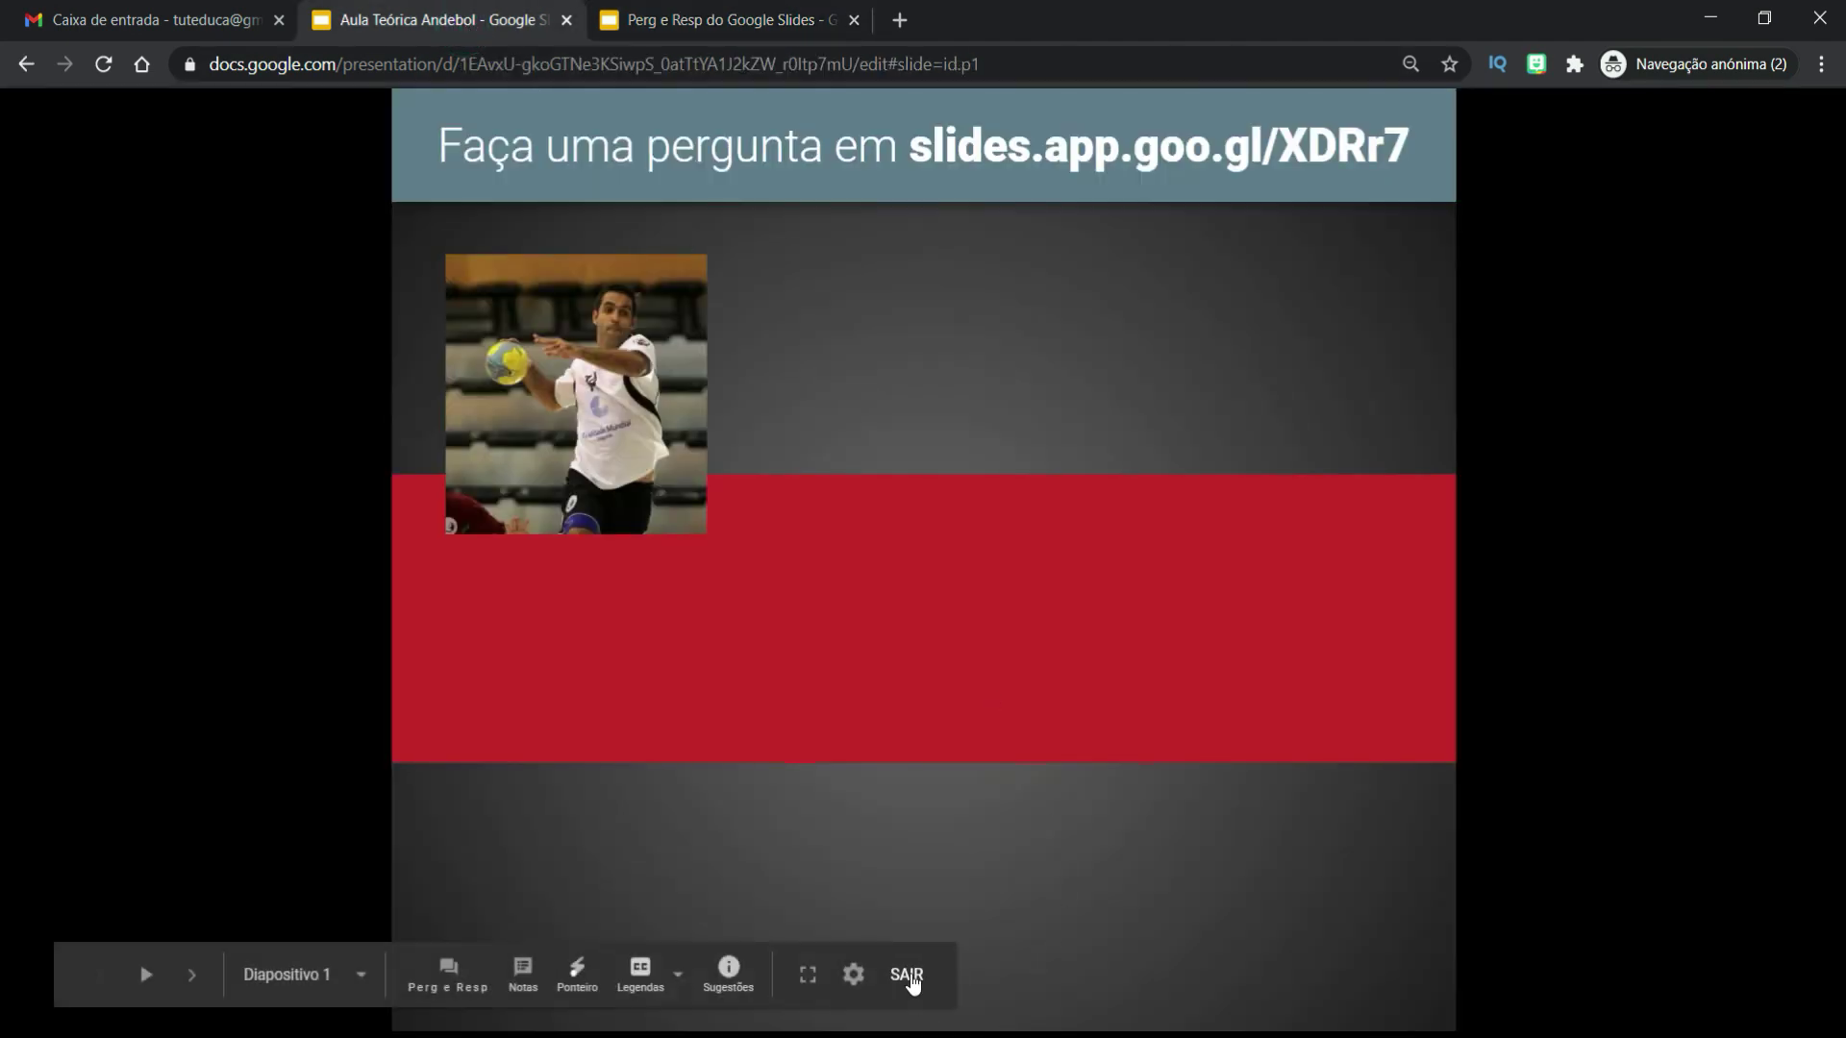
{"action": "left_click", "coordinate": [907, 975]}
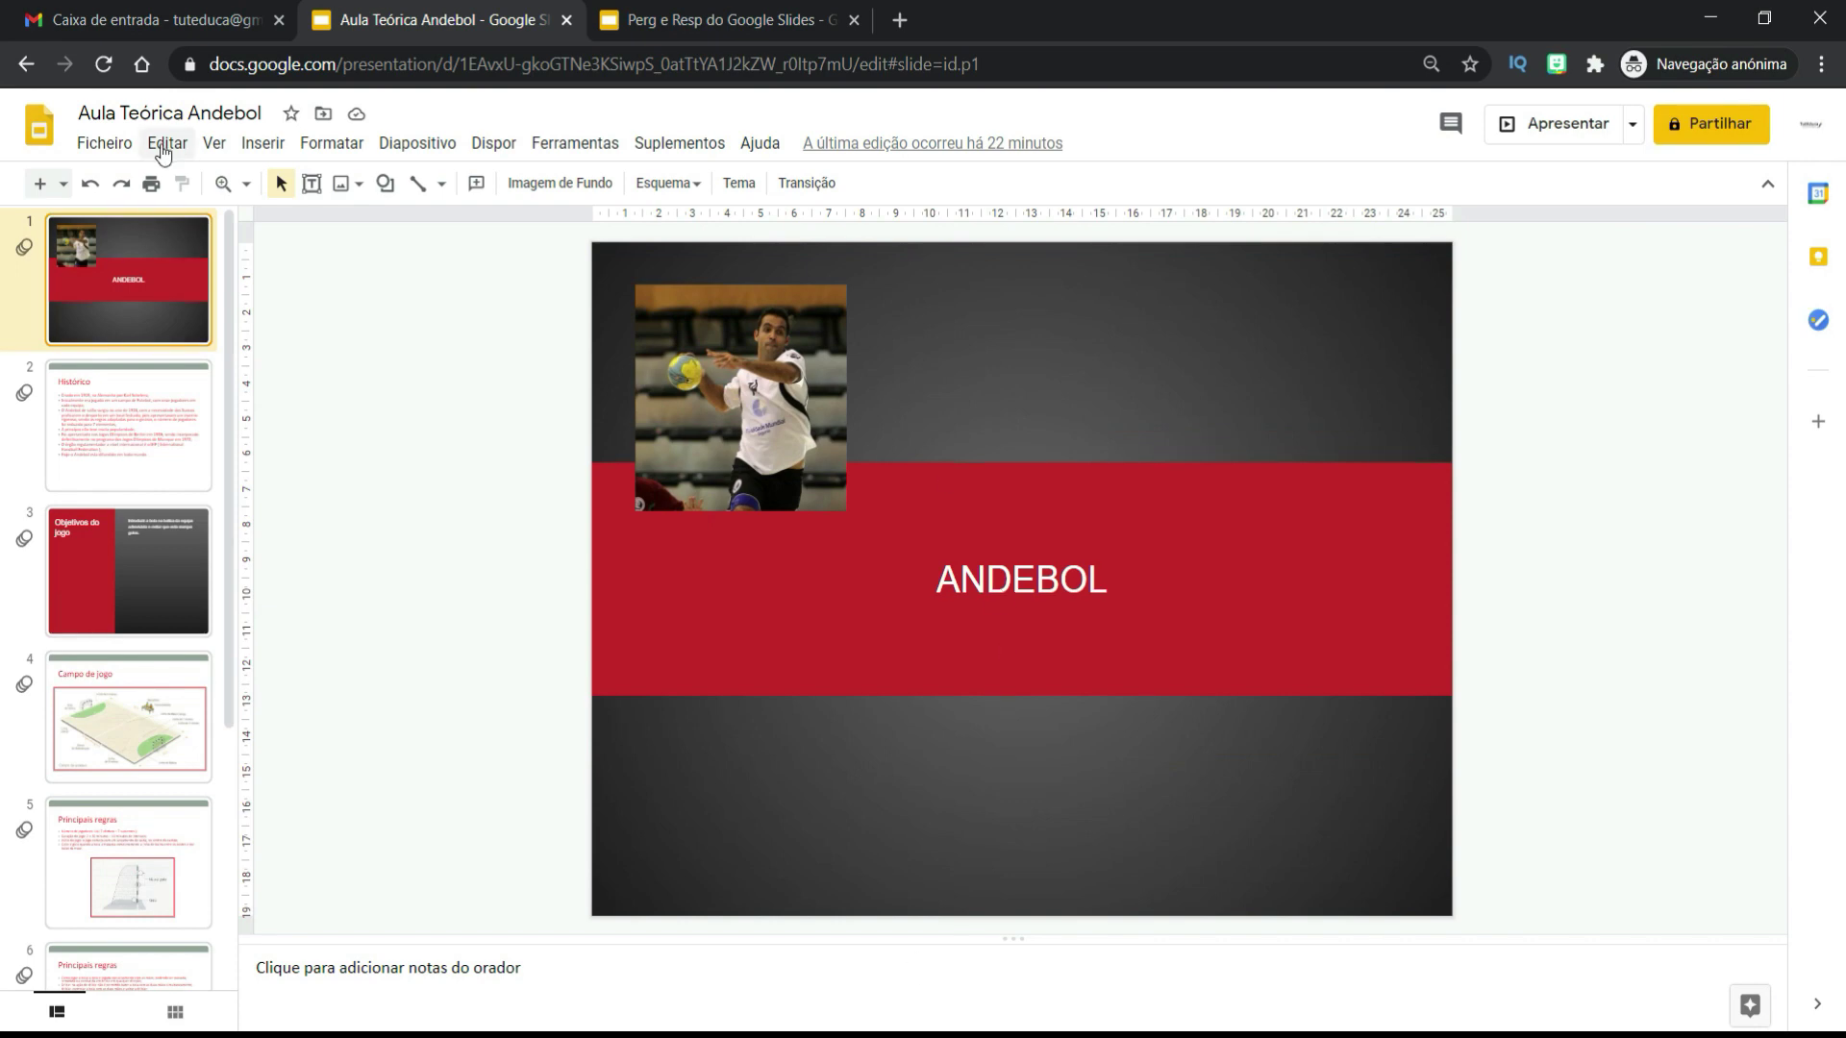
Step: On slide 2, select the Histórico title box and delete it
{"action": "left_click", "coordinate": [165, 149]}
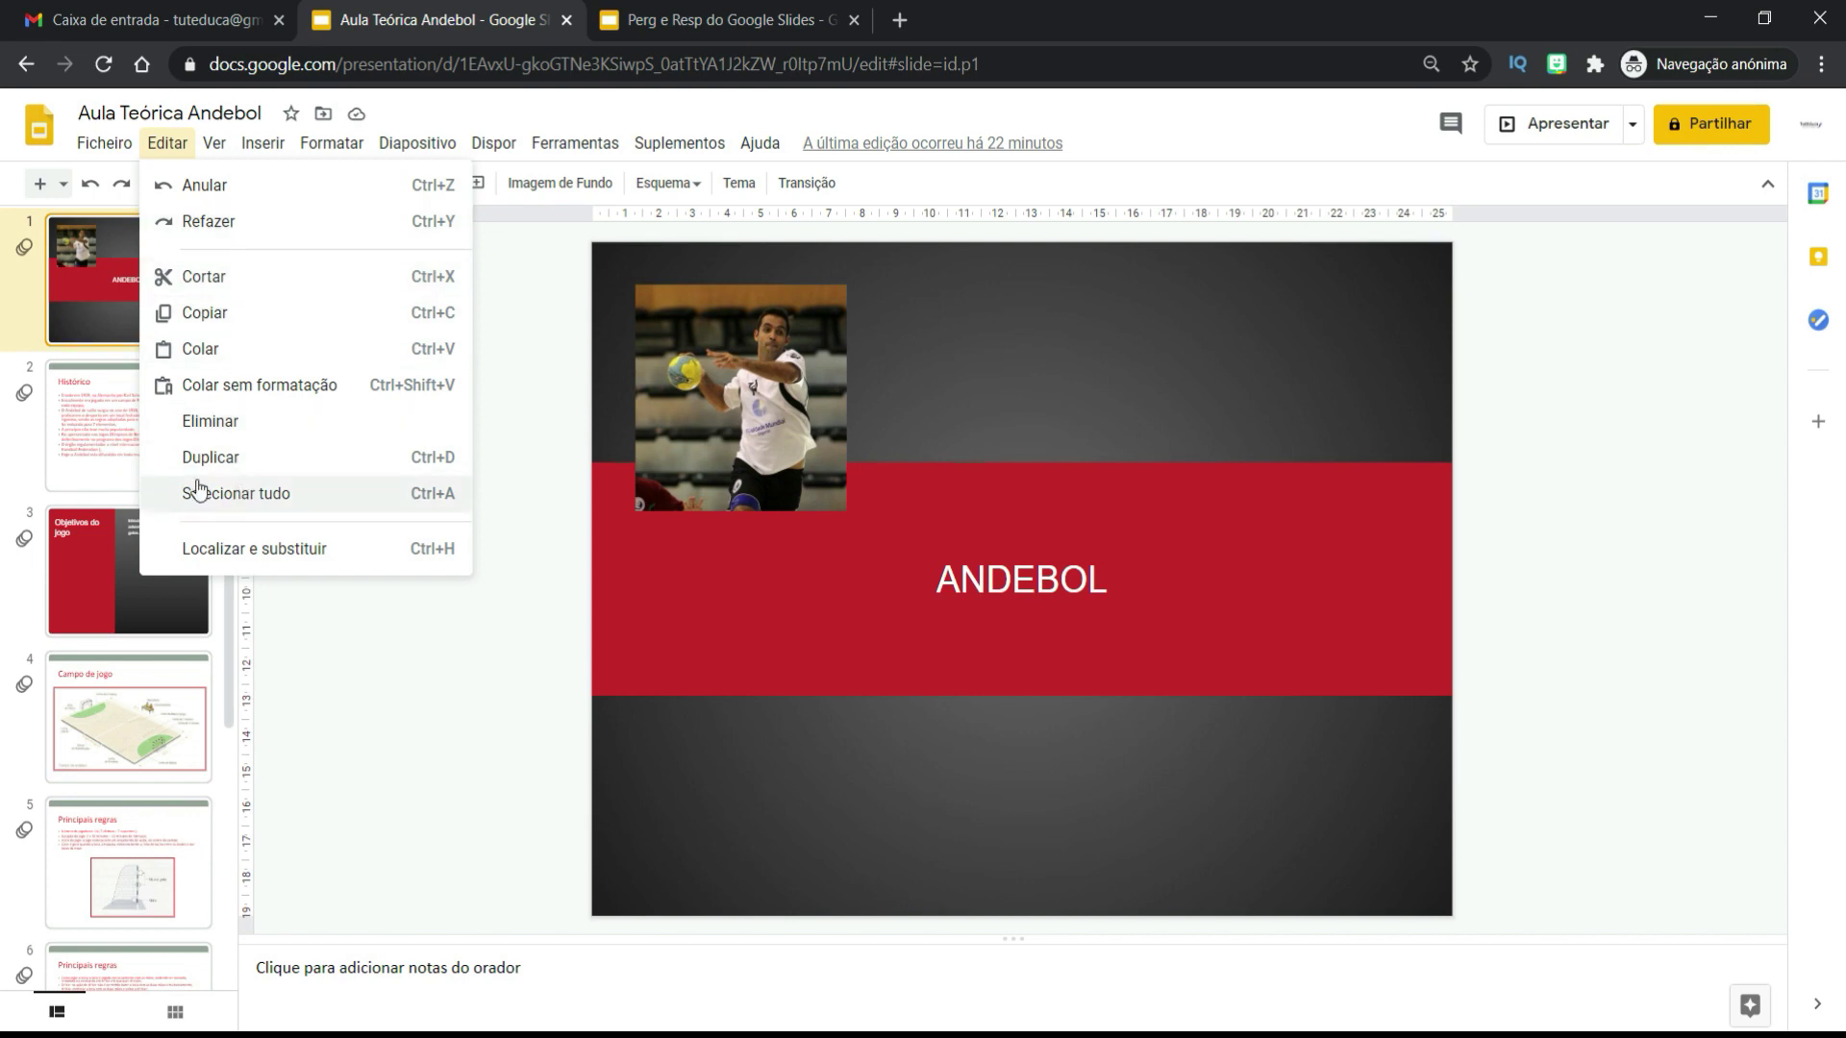
{"action": "left_click", "coordinate": [101, 425]}
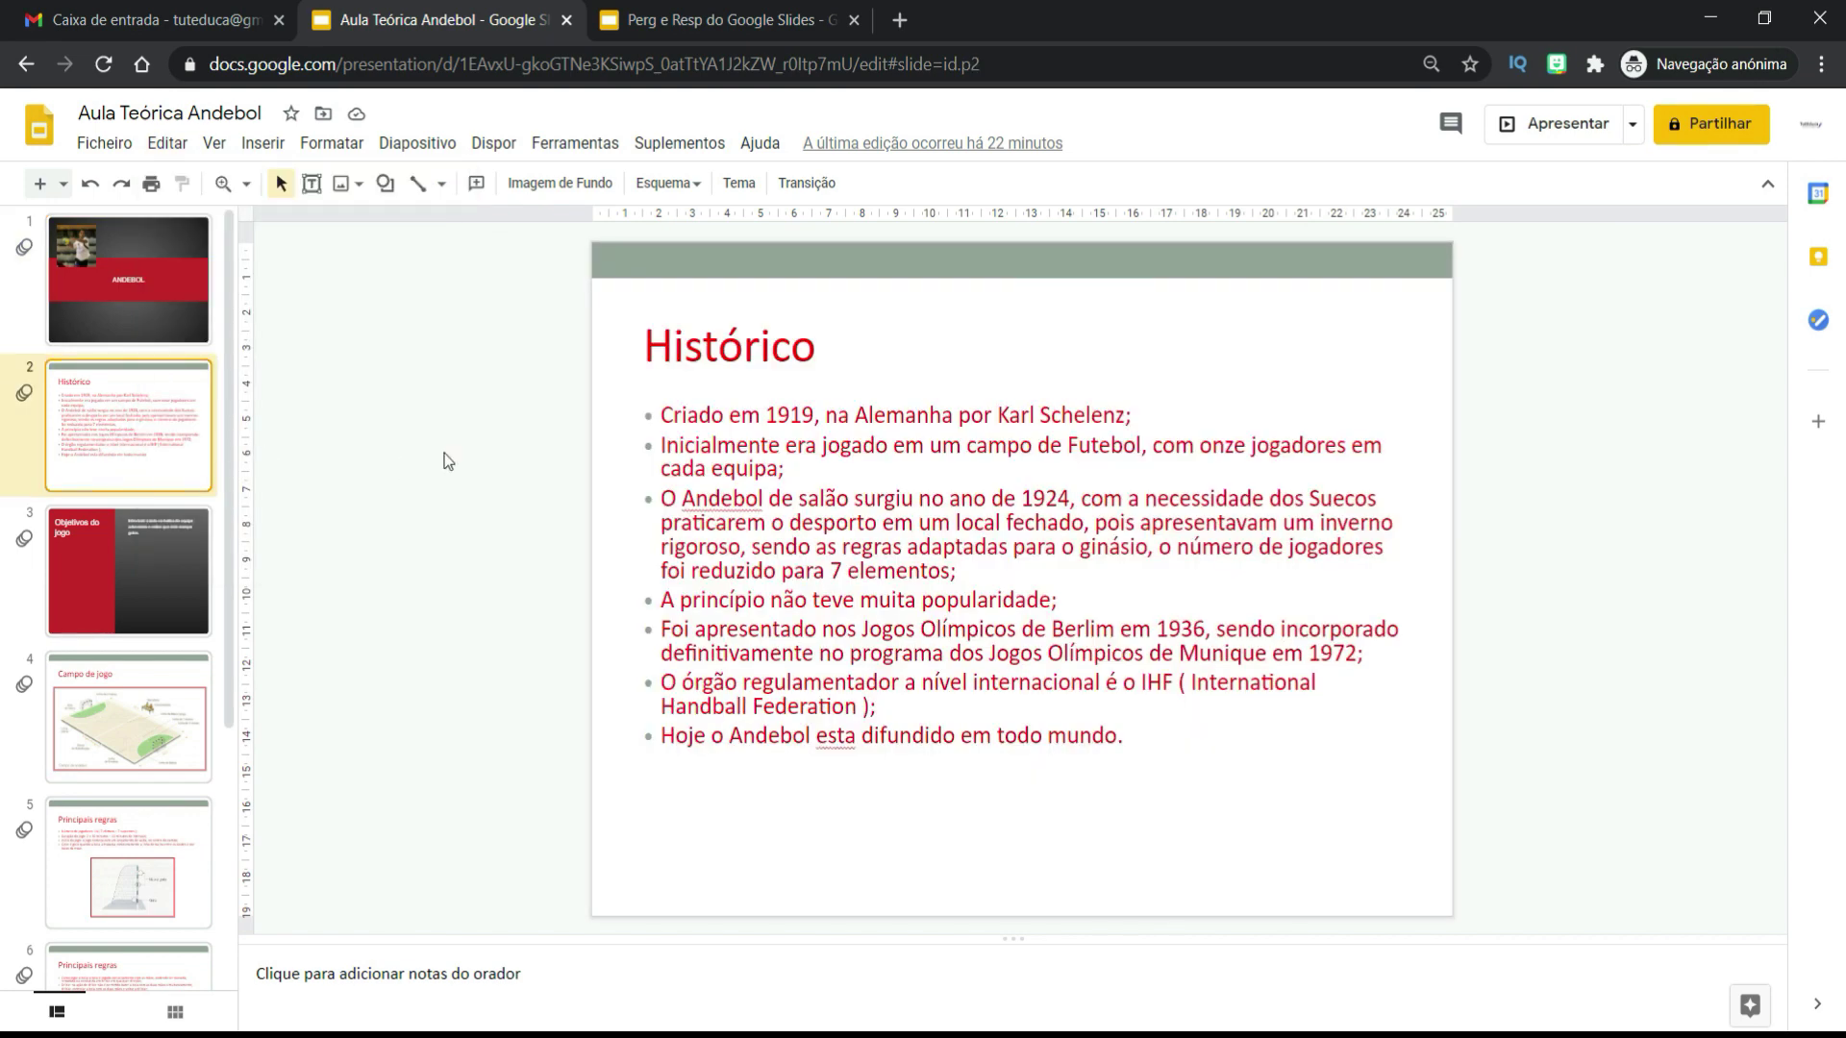
{"action": "left_click", "coordinate": [814, 363]}
{"action": "left_click", "coordinate": [797, 296]}
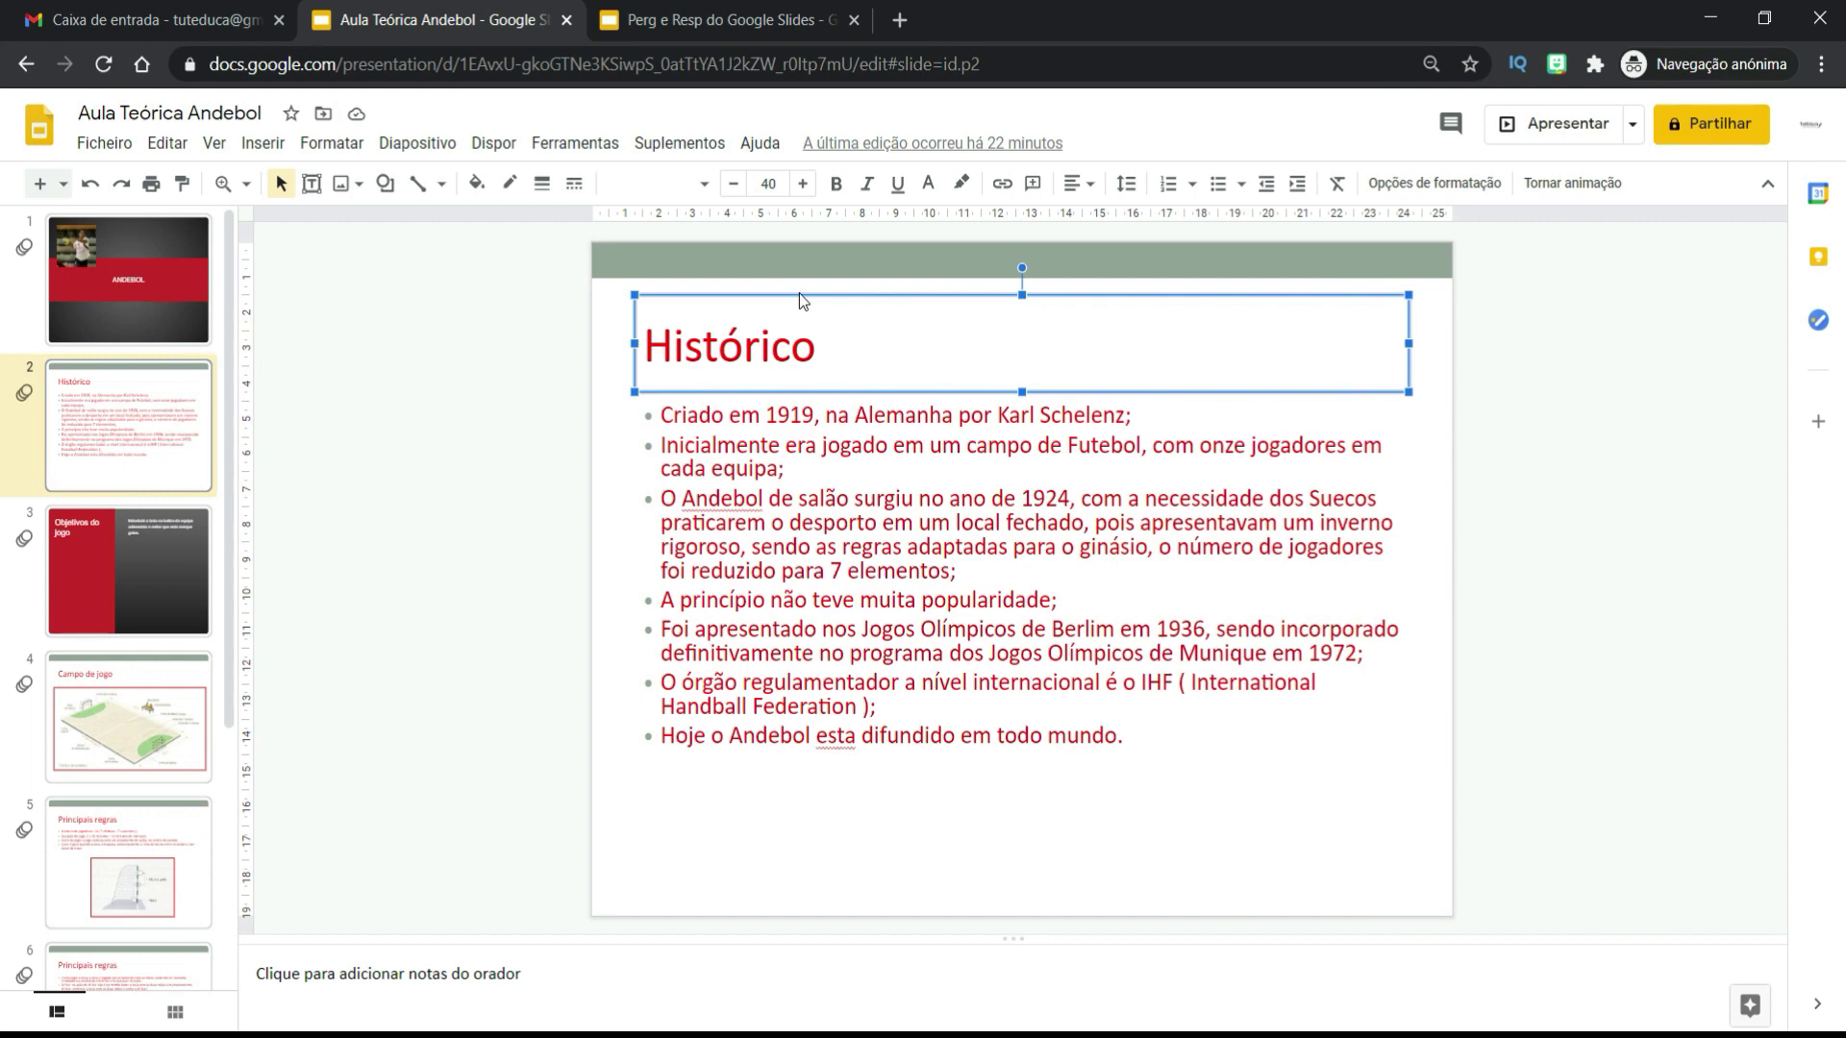
{"action": "key", "text": "Delete"}
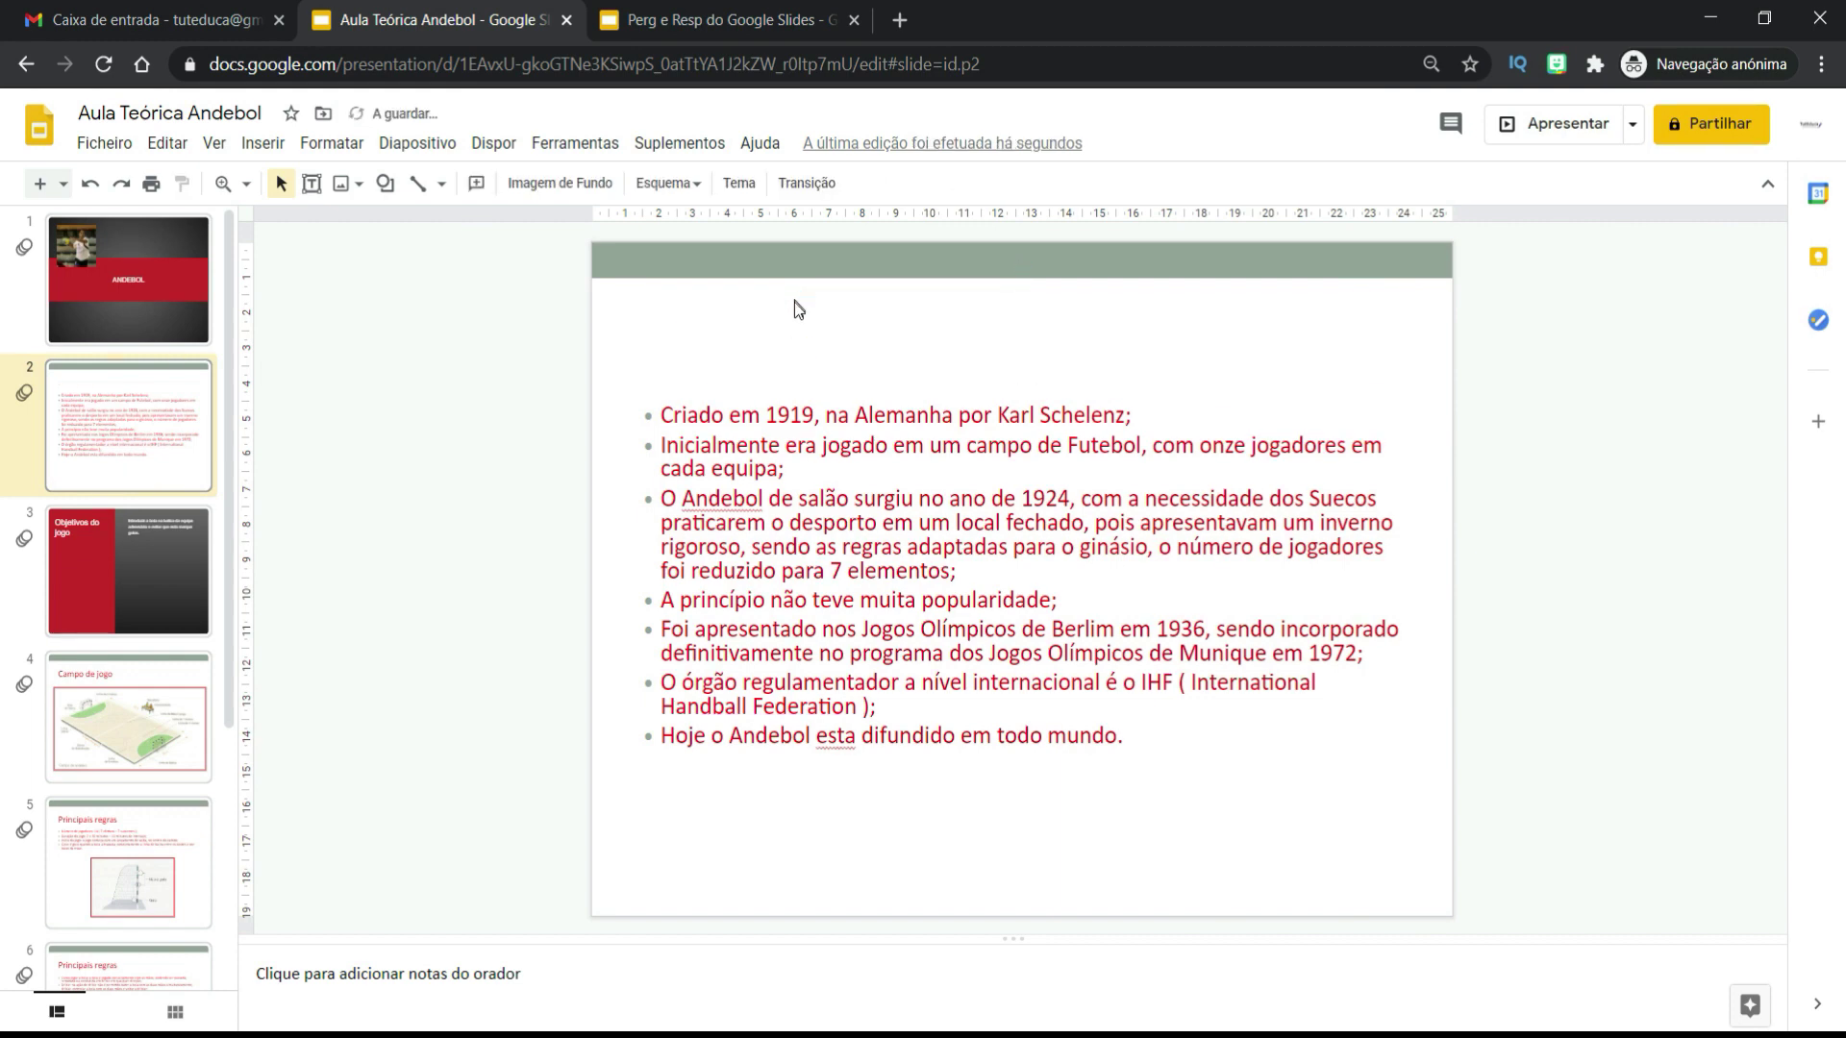
Step: Undo and redo the title deletion, then remove the Histórico title with Edit > Cut
{"action": "left_click", "coordinate": [166, 142]}
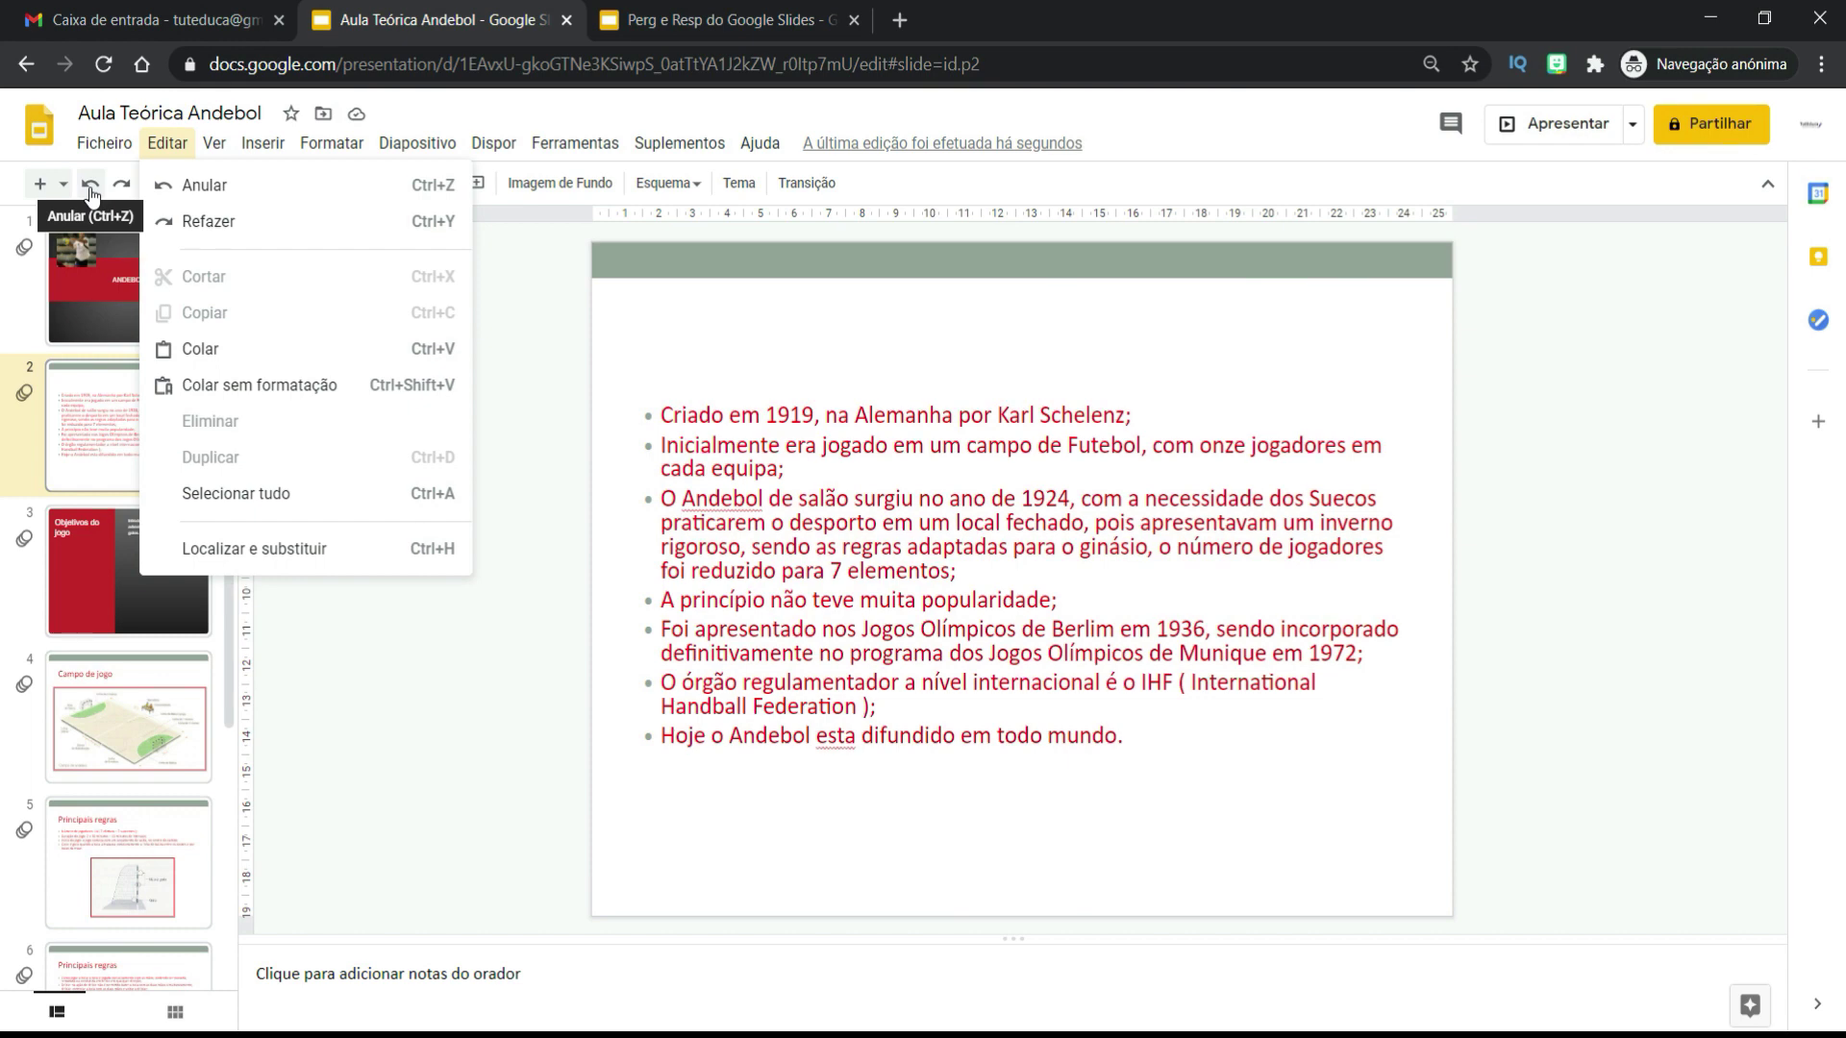
{"action": "left_click", "coordinate": [200, 184]}
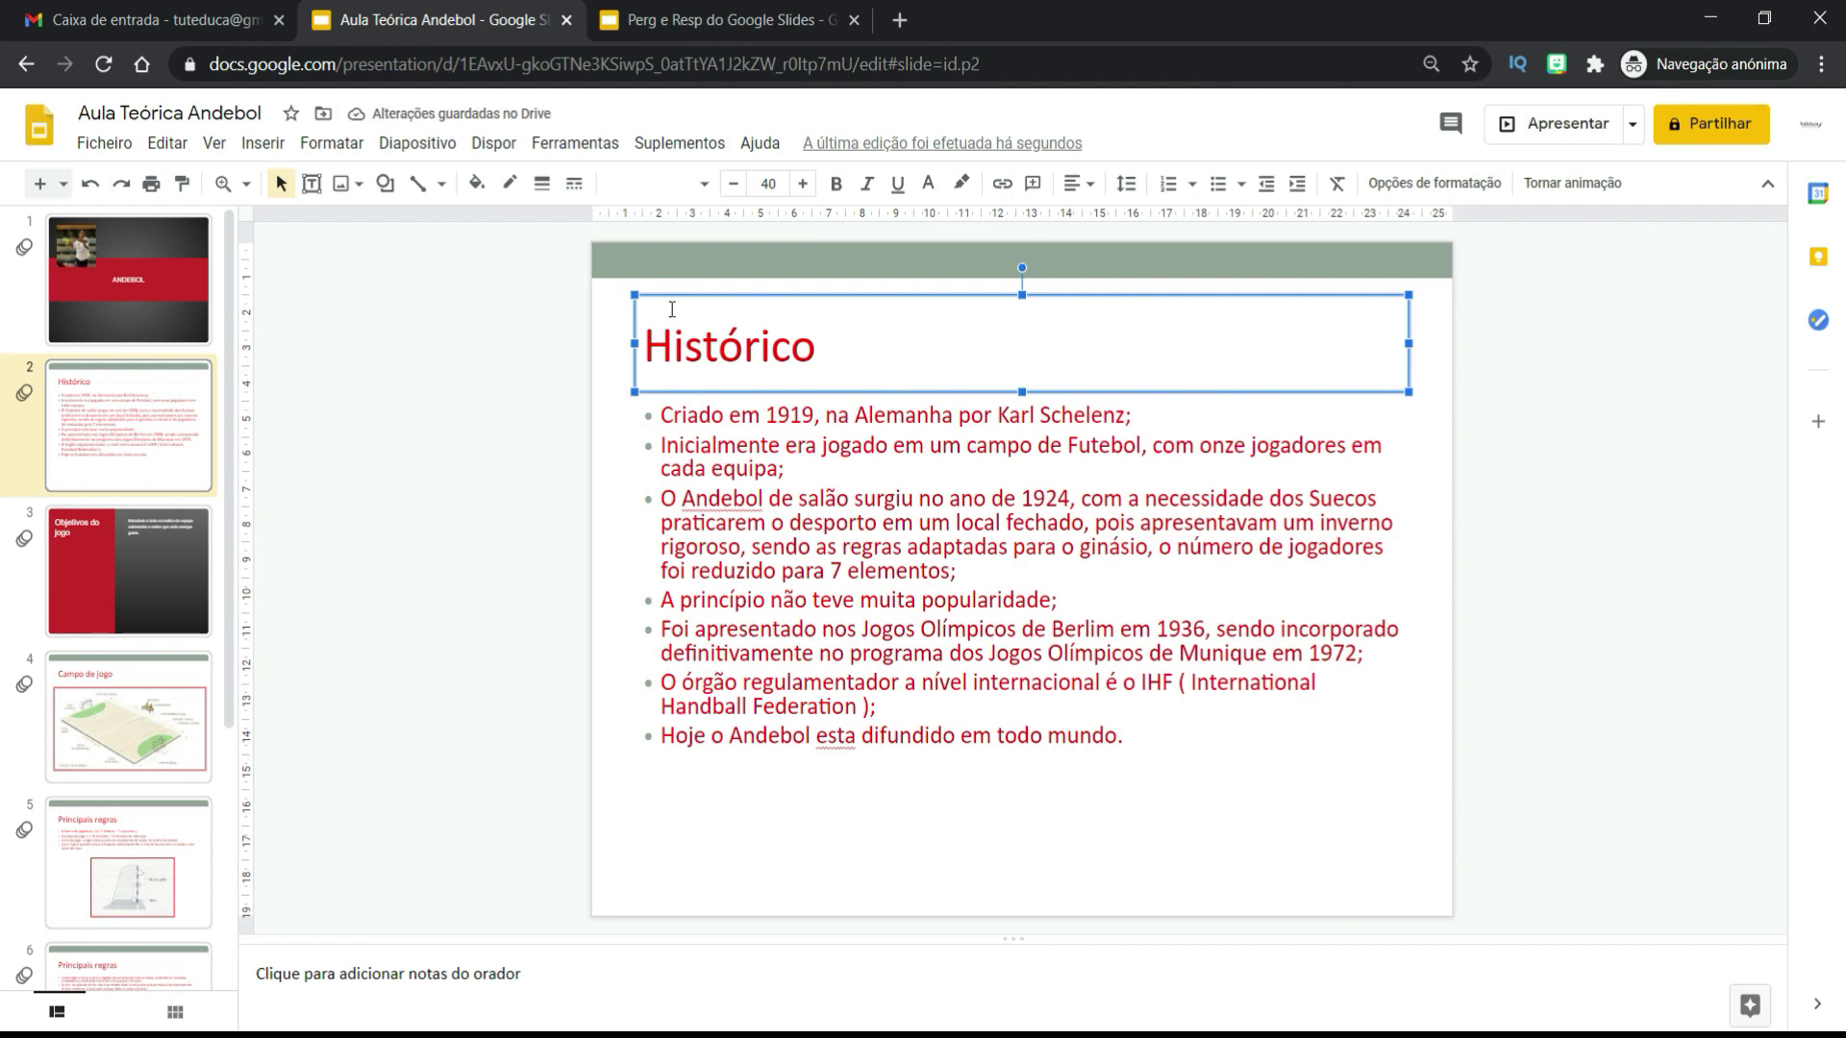
{"action": "left_click", "coordinate": [180, 149]}
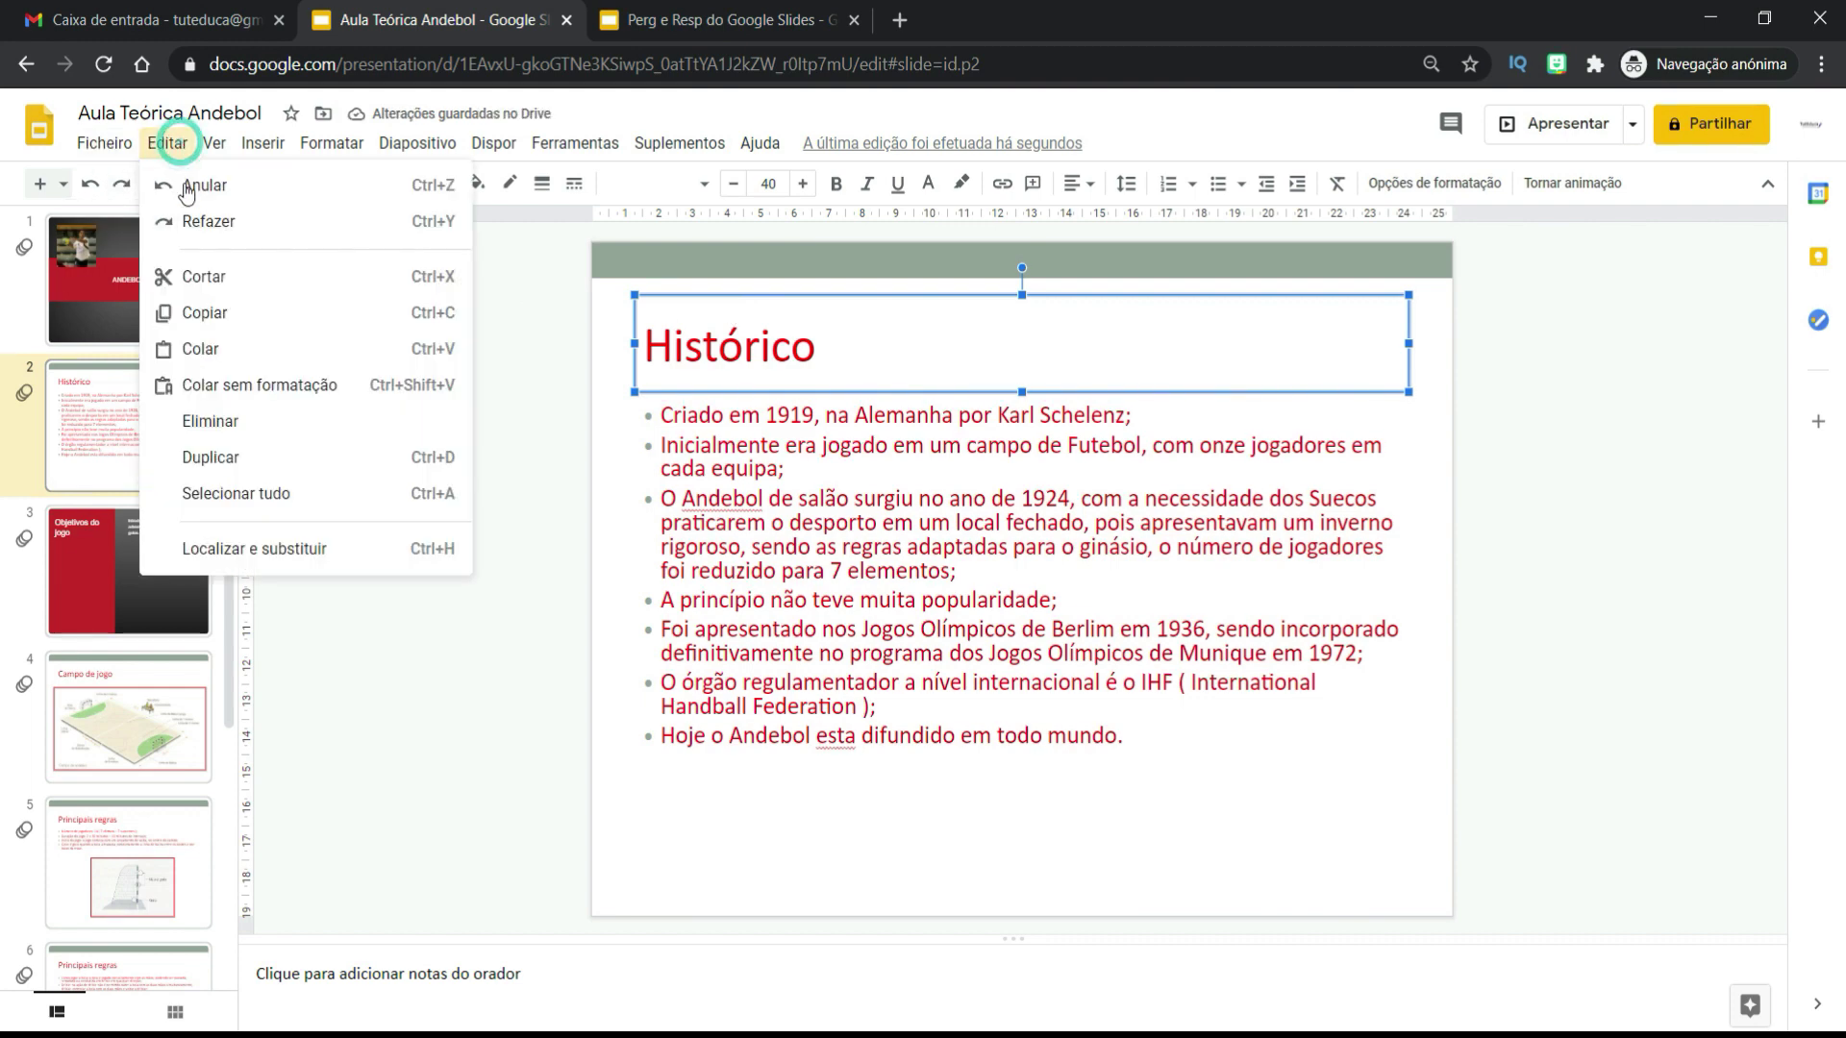
{"action": "left_click", "coordinate": [544, 354]}
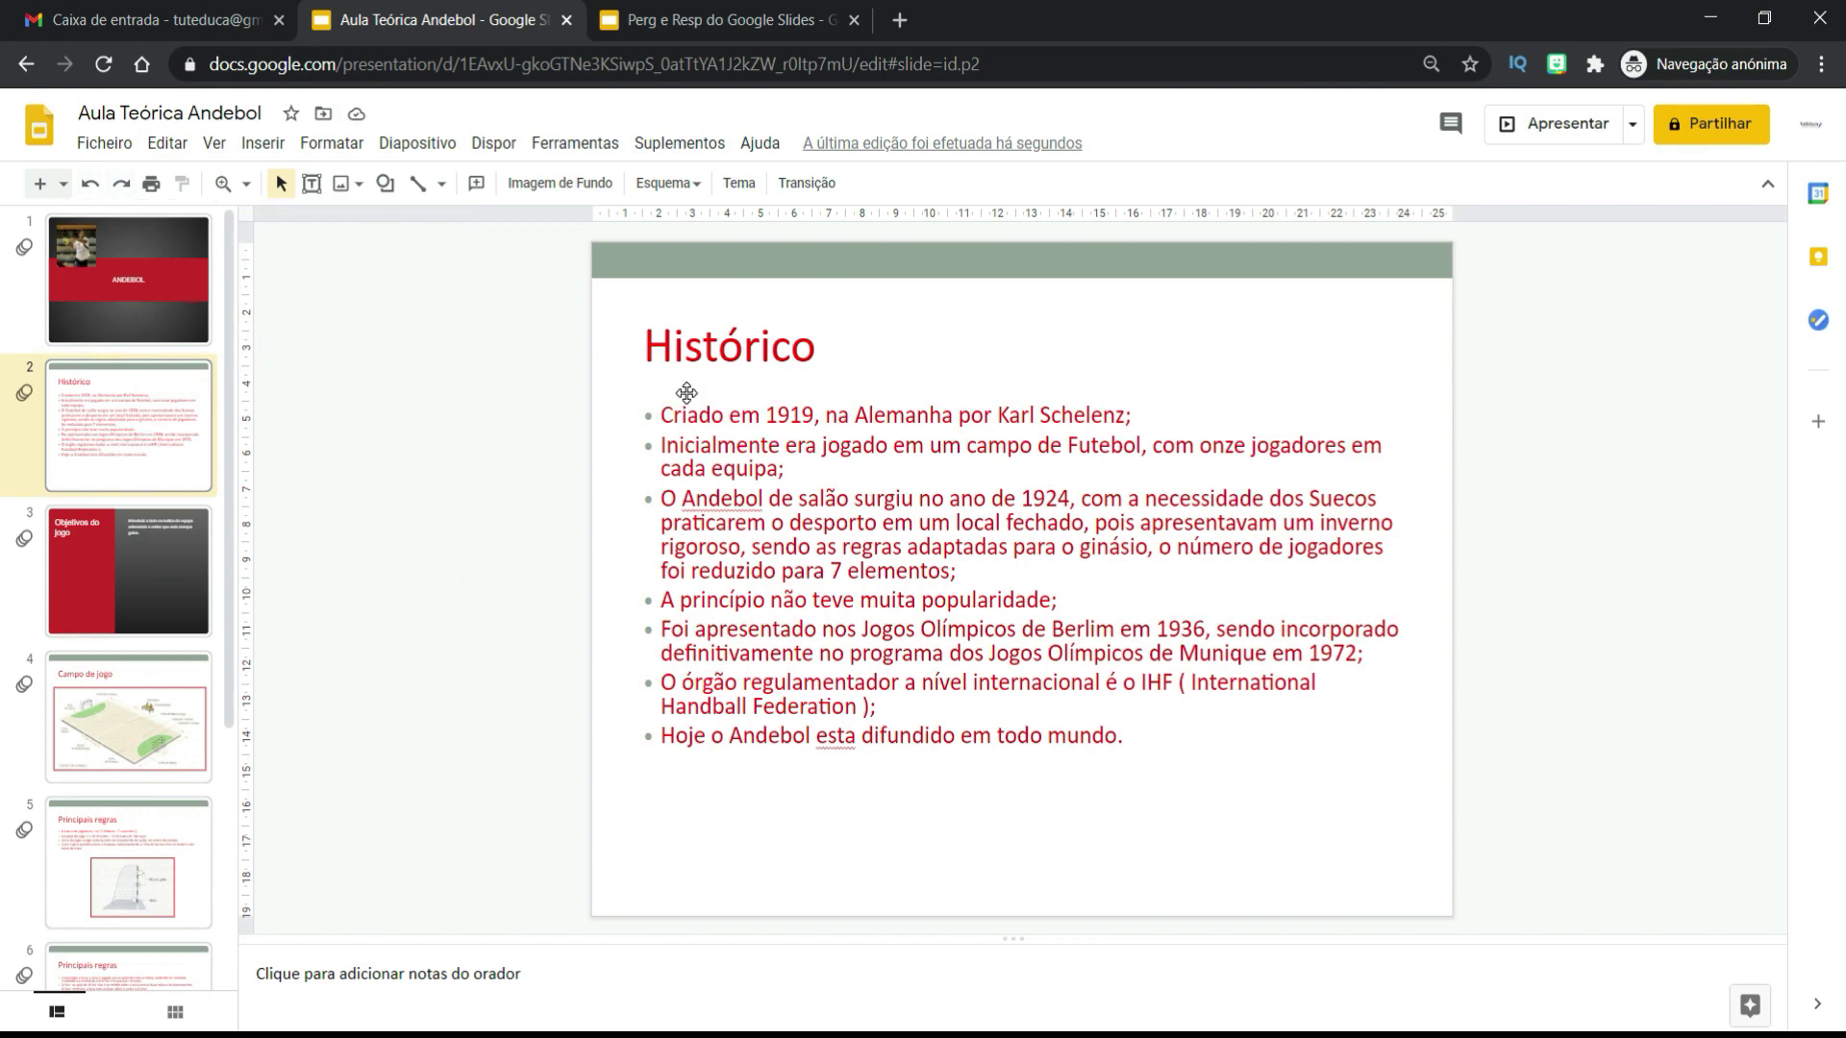
{"action": "left_click", "coordinate": [124, 189]}
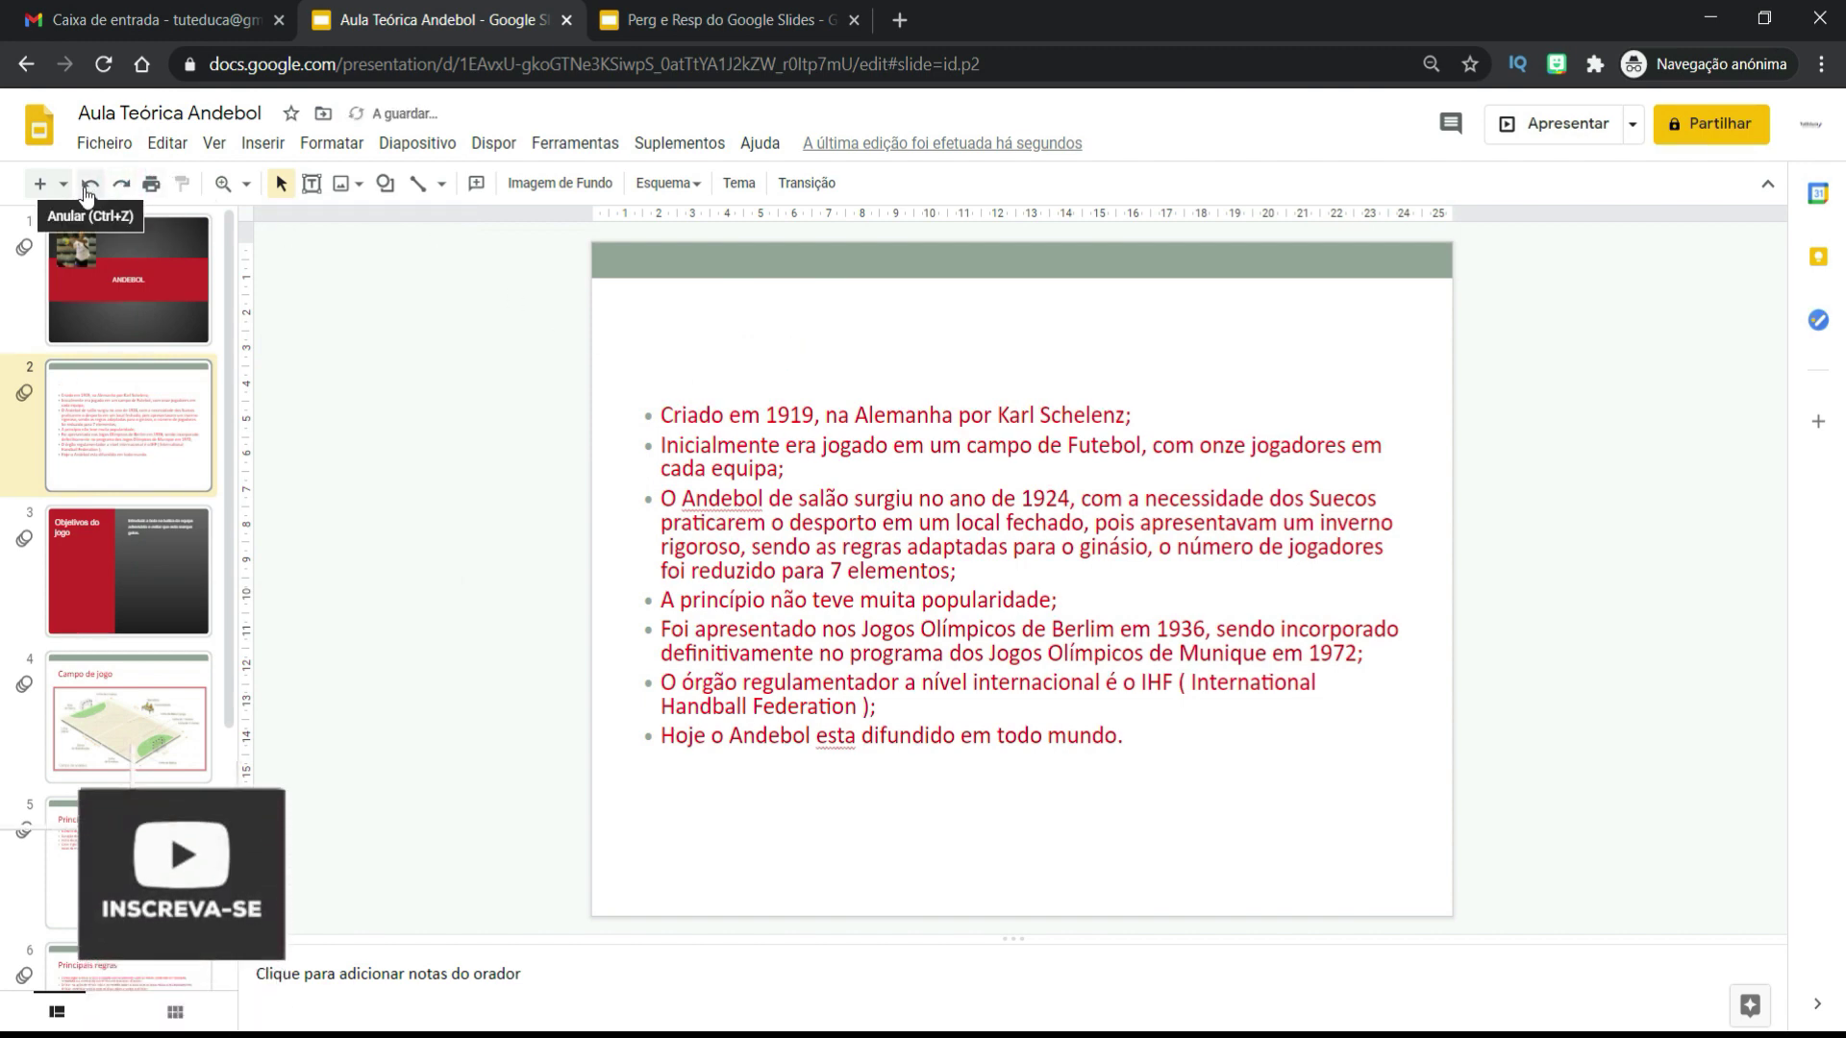
{"action": "left_click", "coordinate": [88, 184]}
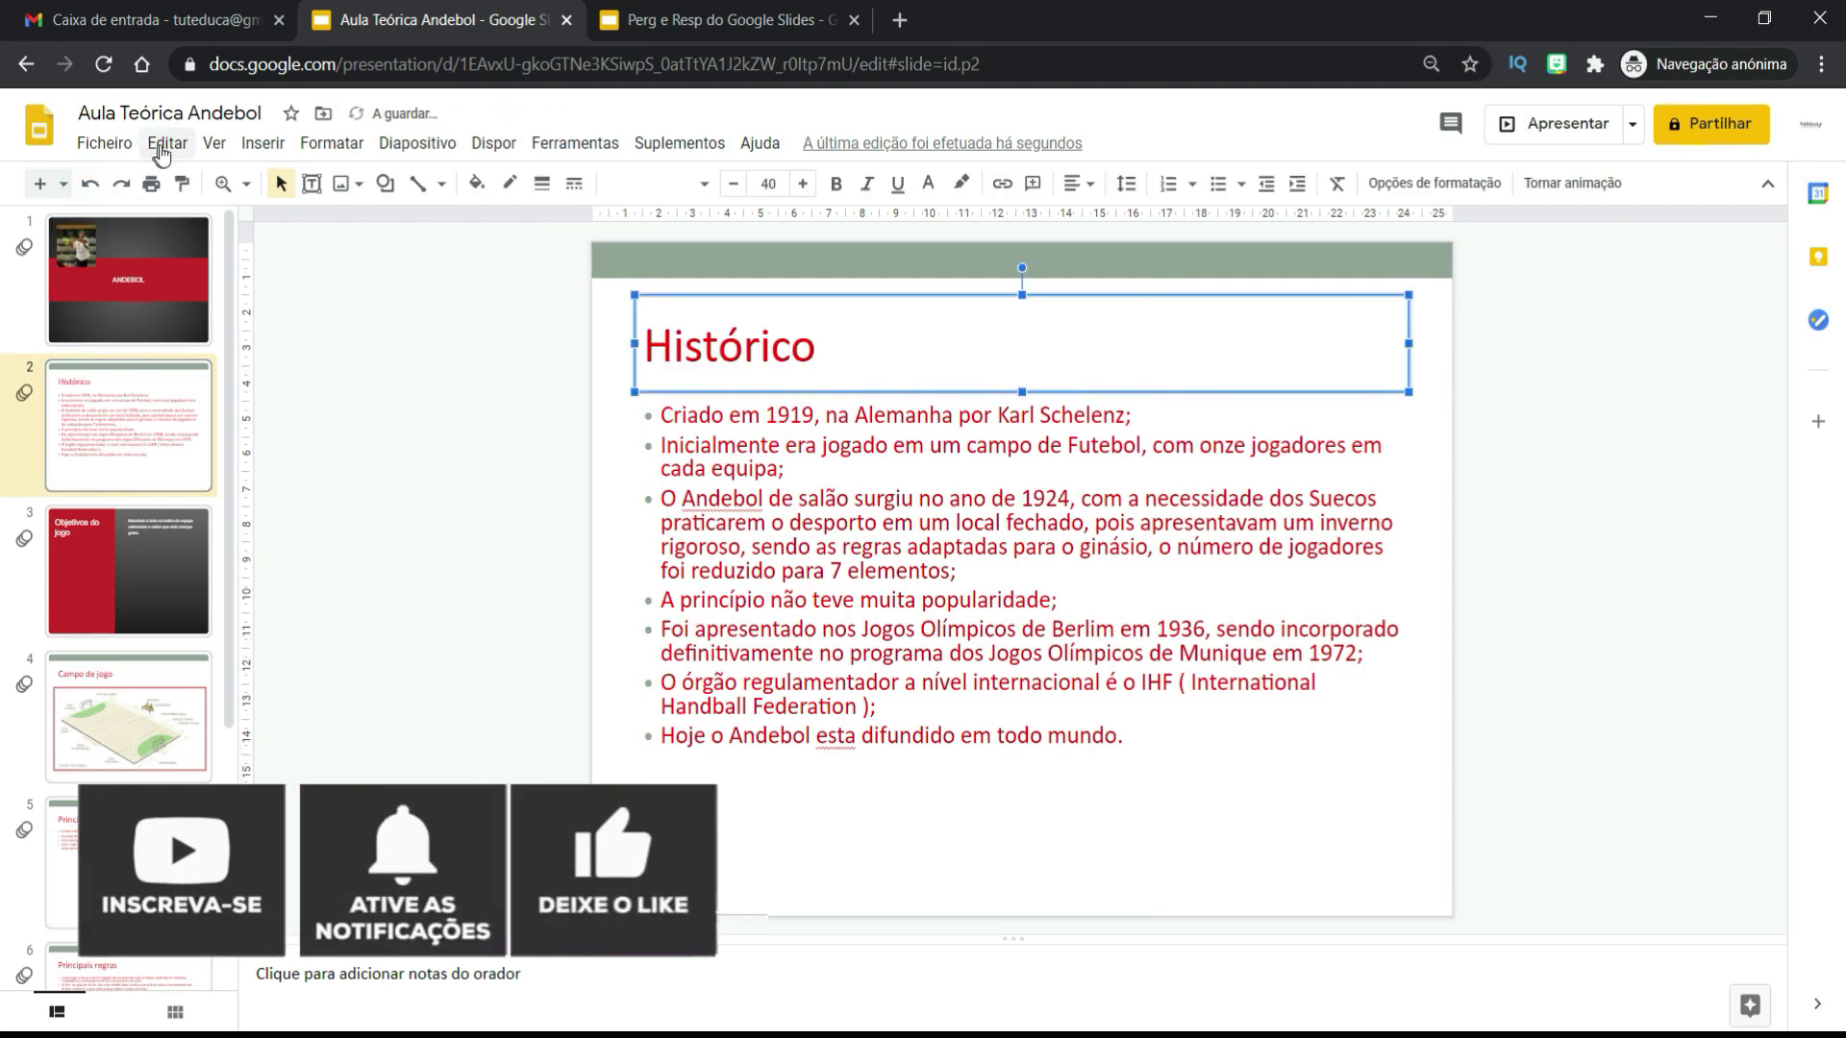
{"action": "left_click", "coordinate": [163, 144]}
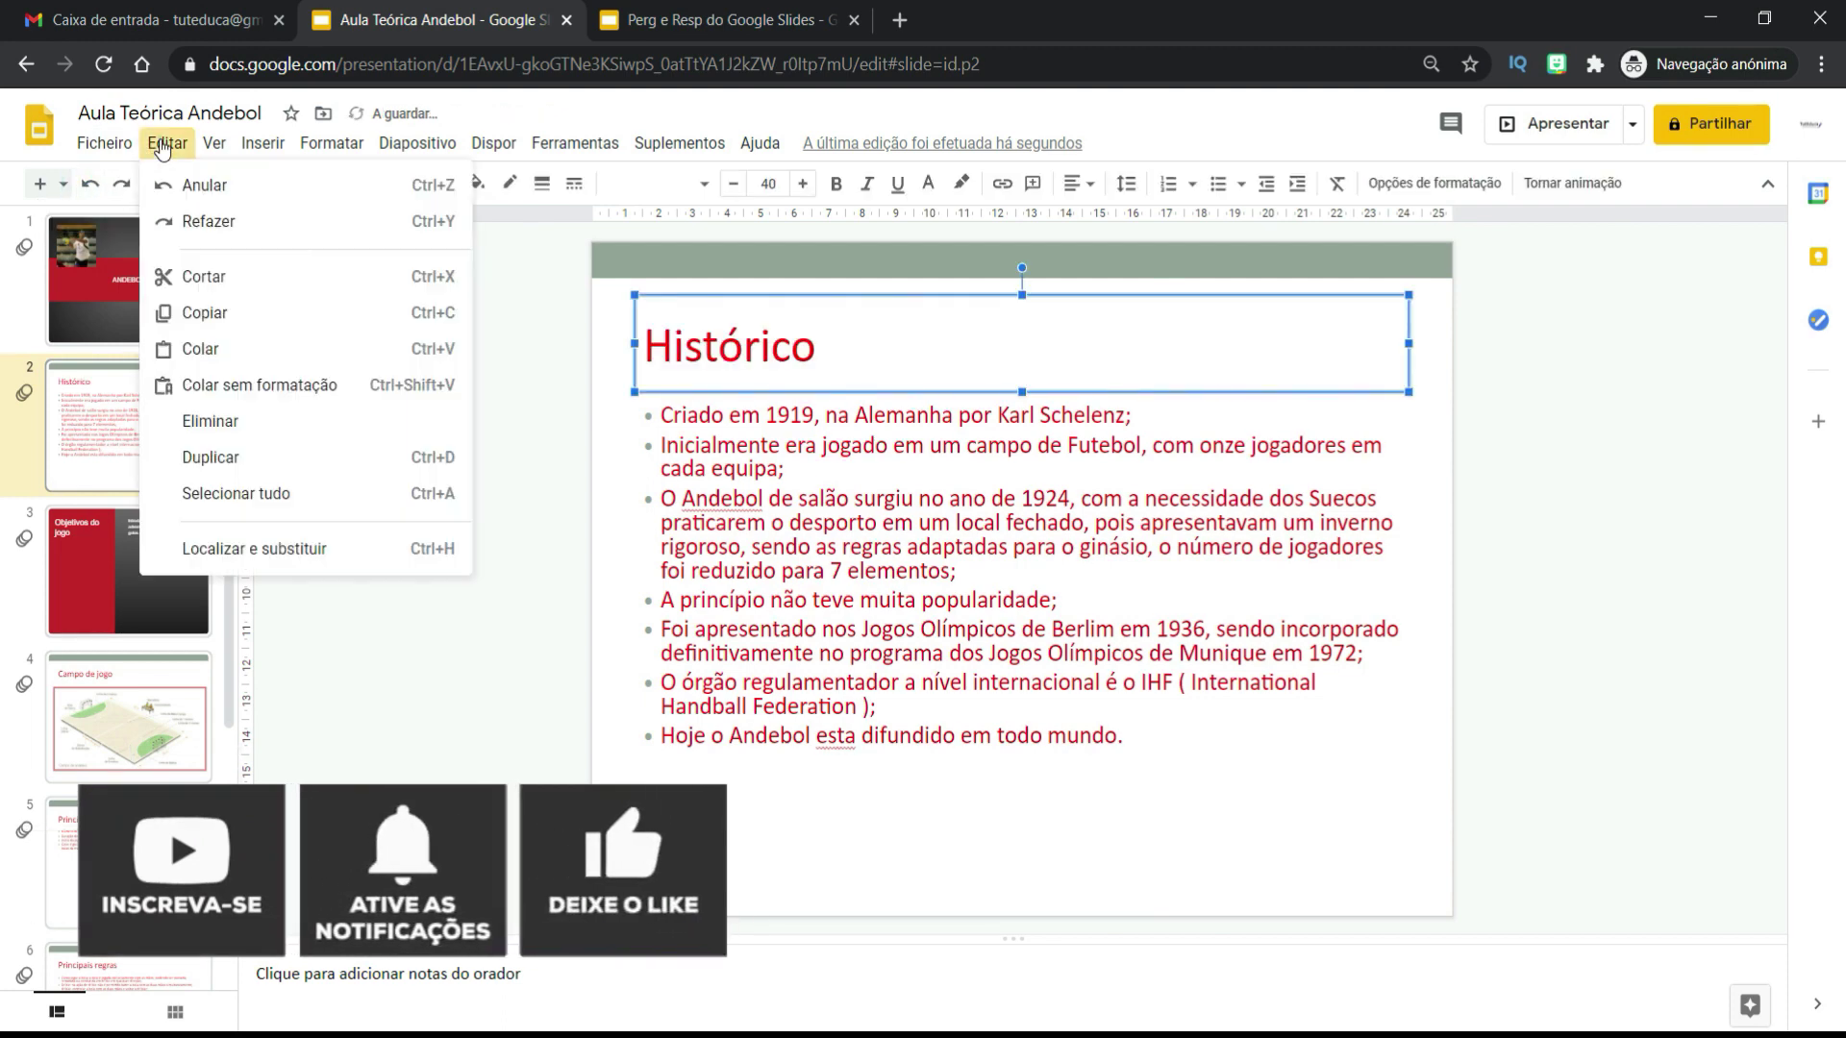
{"action": "left_click", "coordinate": [227, 286]}
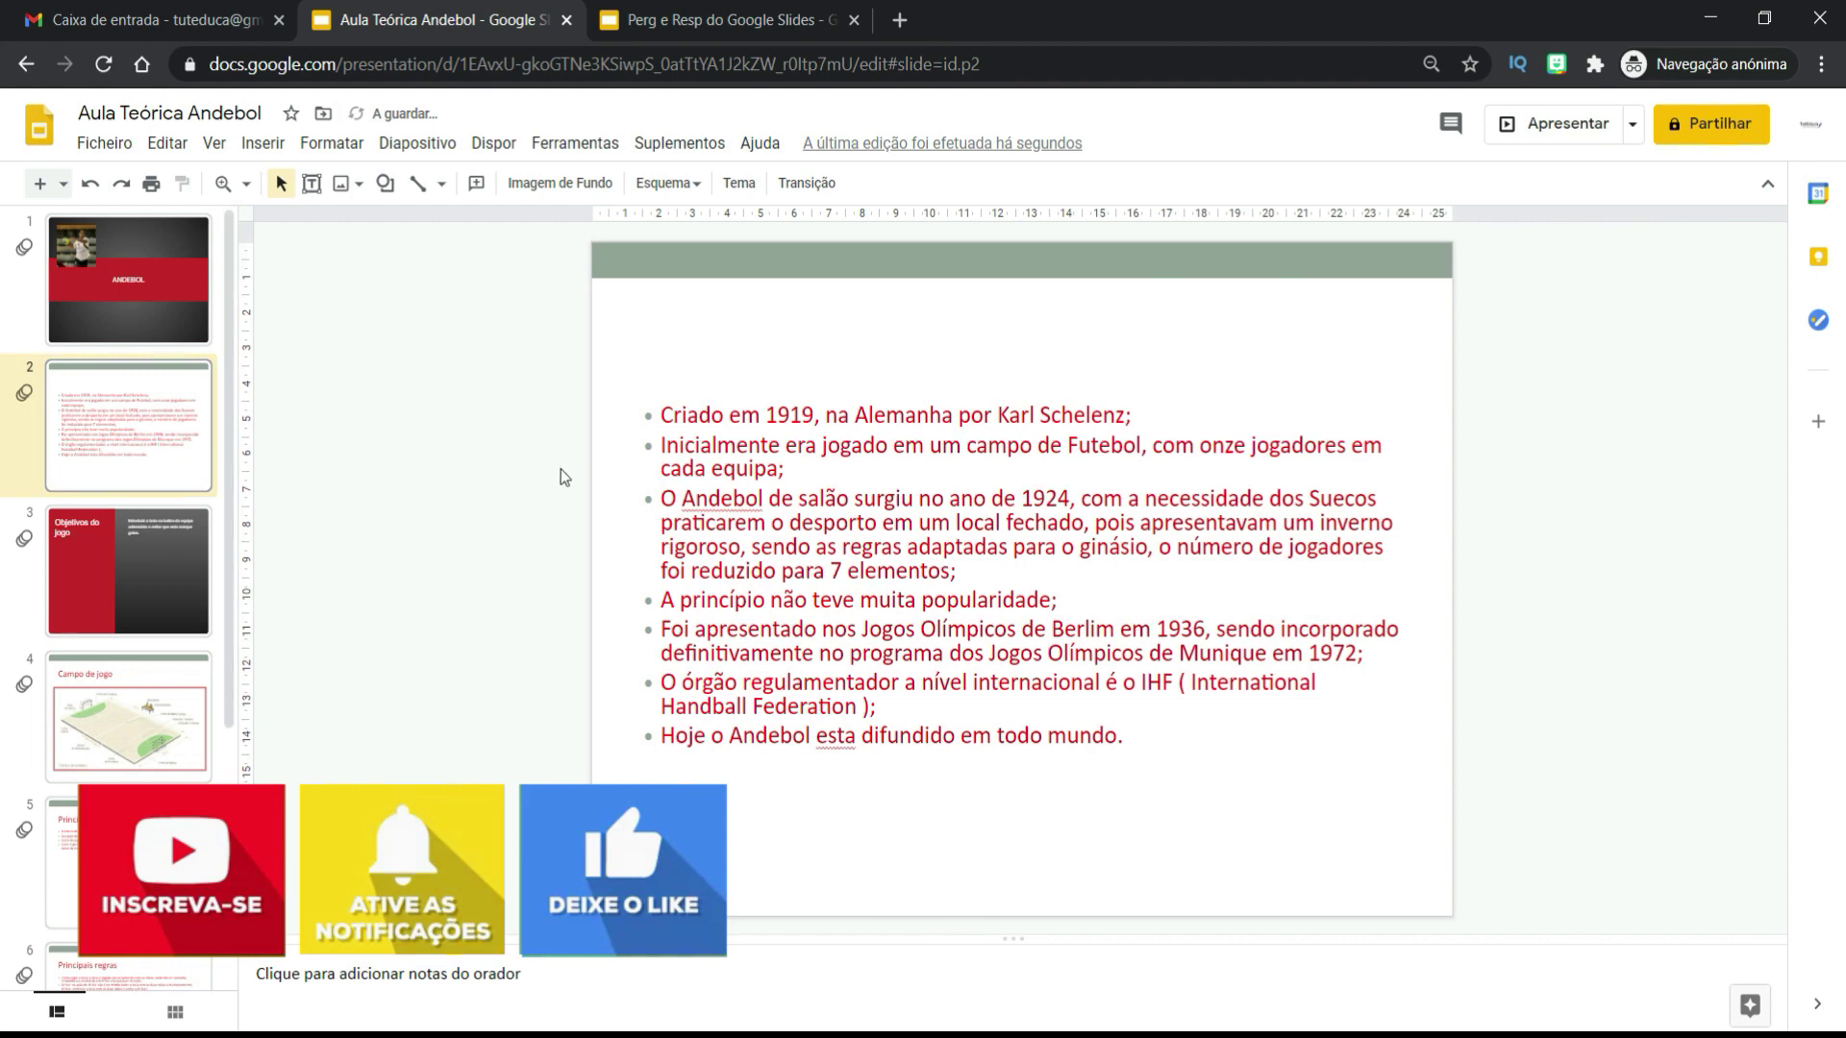
Step: Paste the cut Histórico title back onto slide 2
{"action": "left_click", "coordinate": [984, 806]}
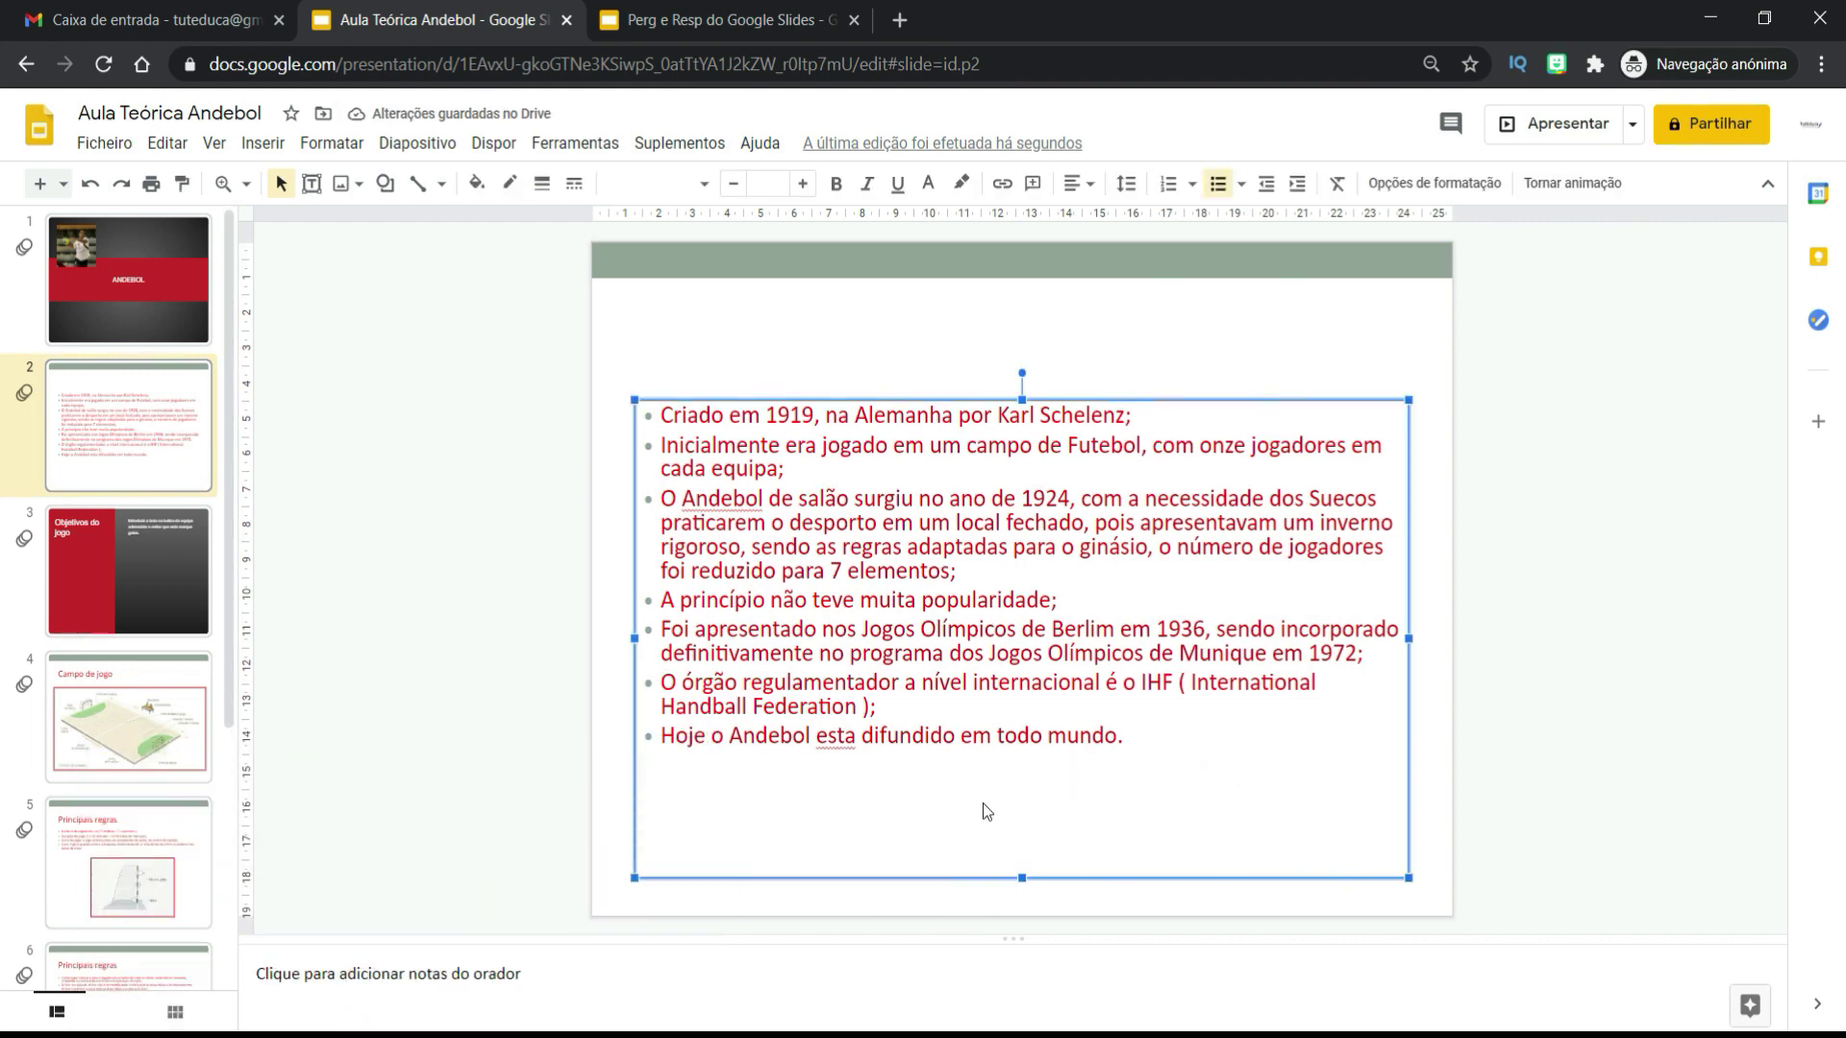
{"action": "left_click", "coordinate": [955, 905]}
{"action": "left_click", "coordinate": [856, 877]}
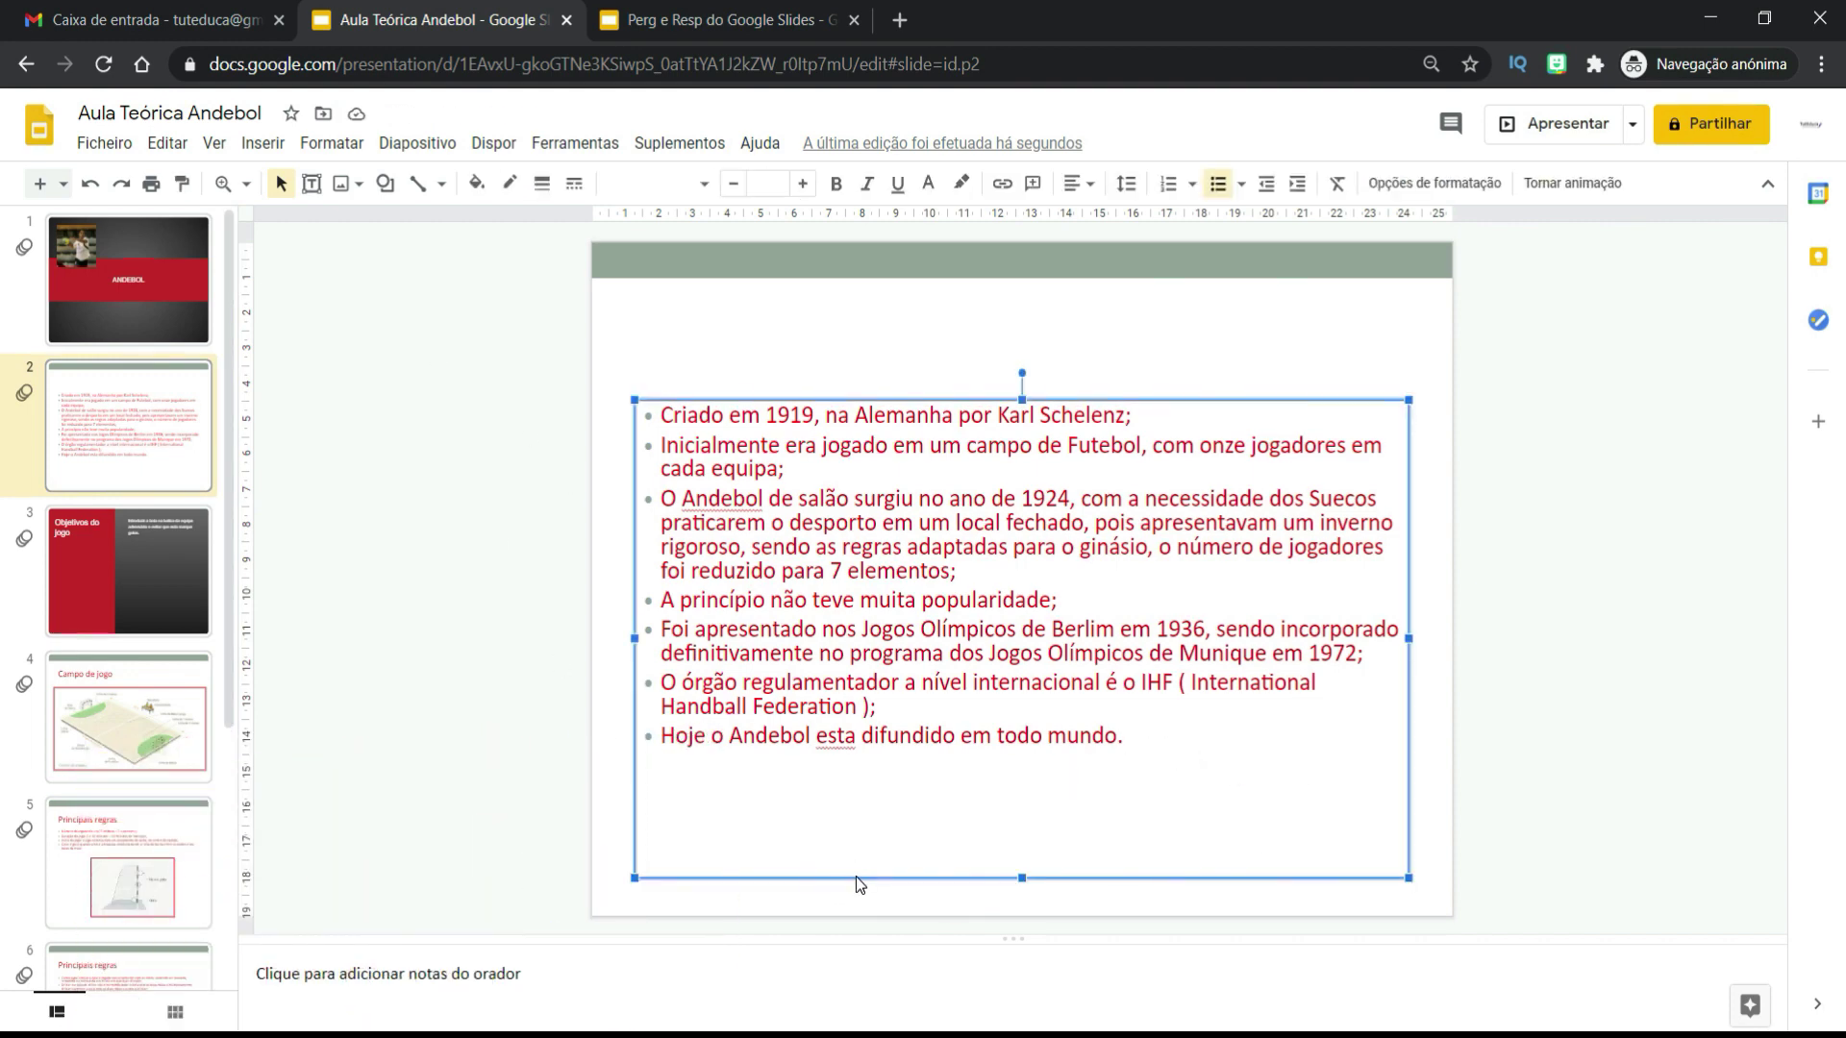
{"action": "left_click", "coordinate": [845, 906]}
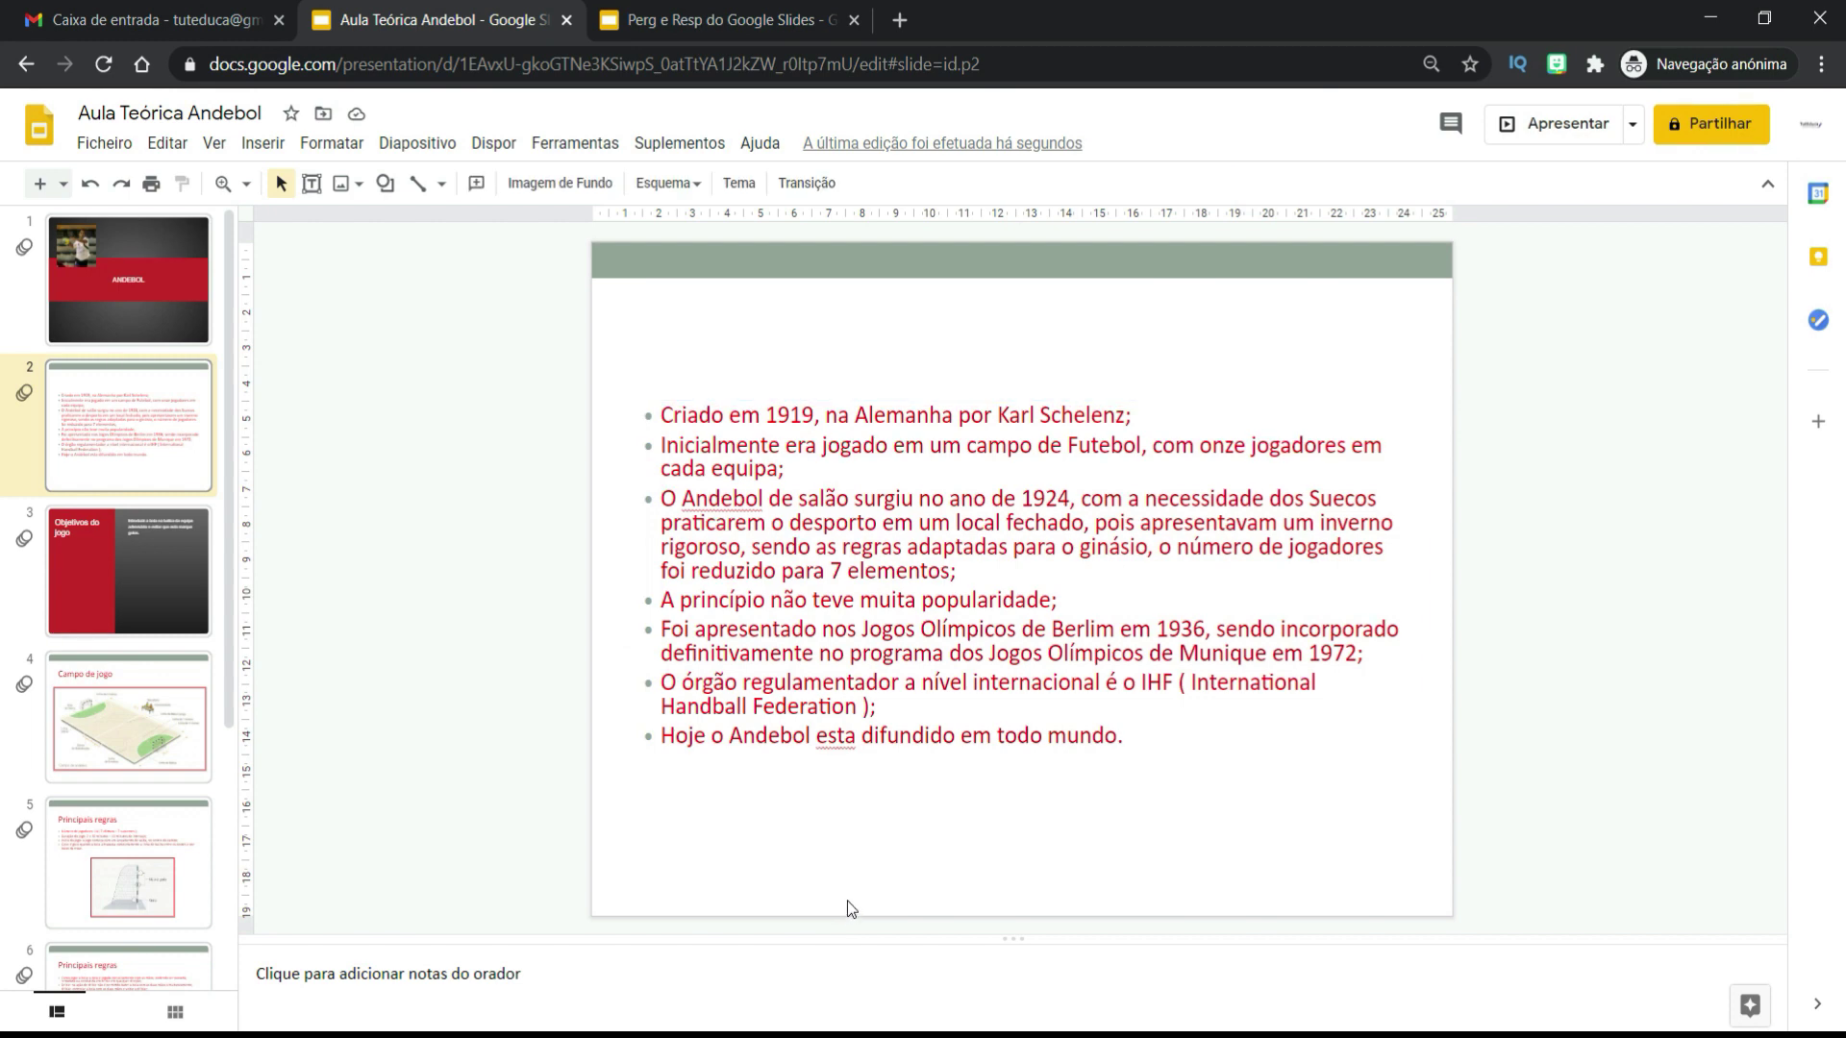
{"action": "left_click", "coordinate": [167, 143]}
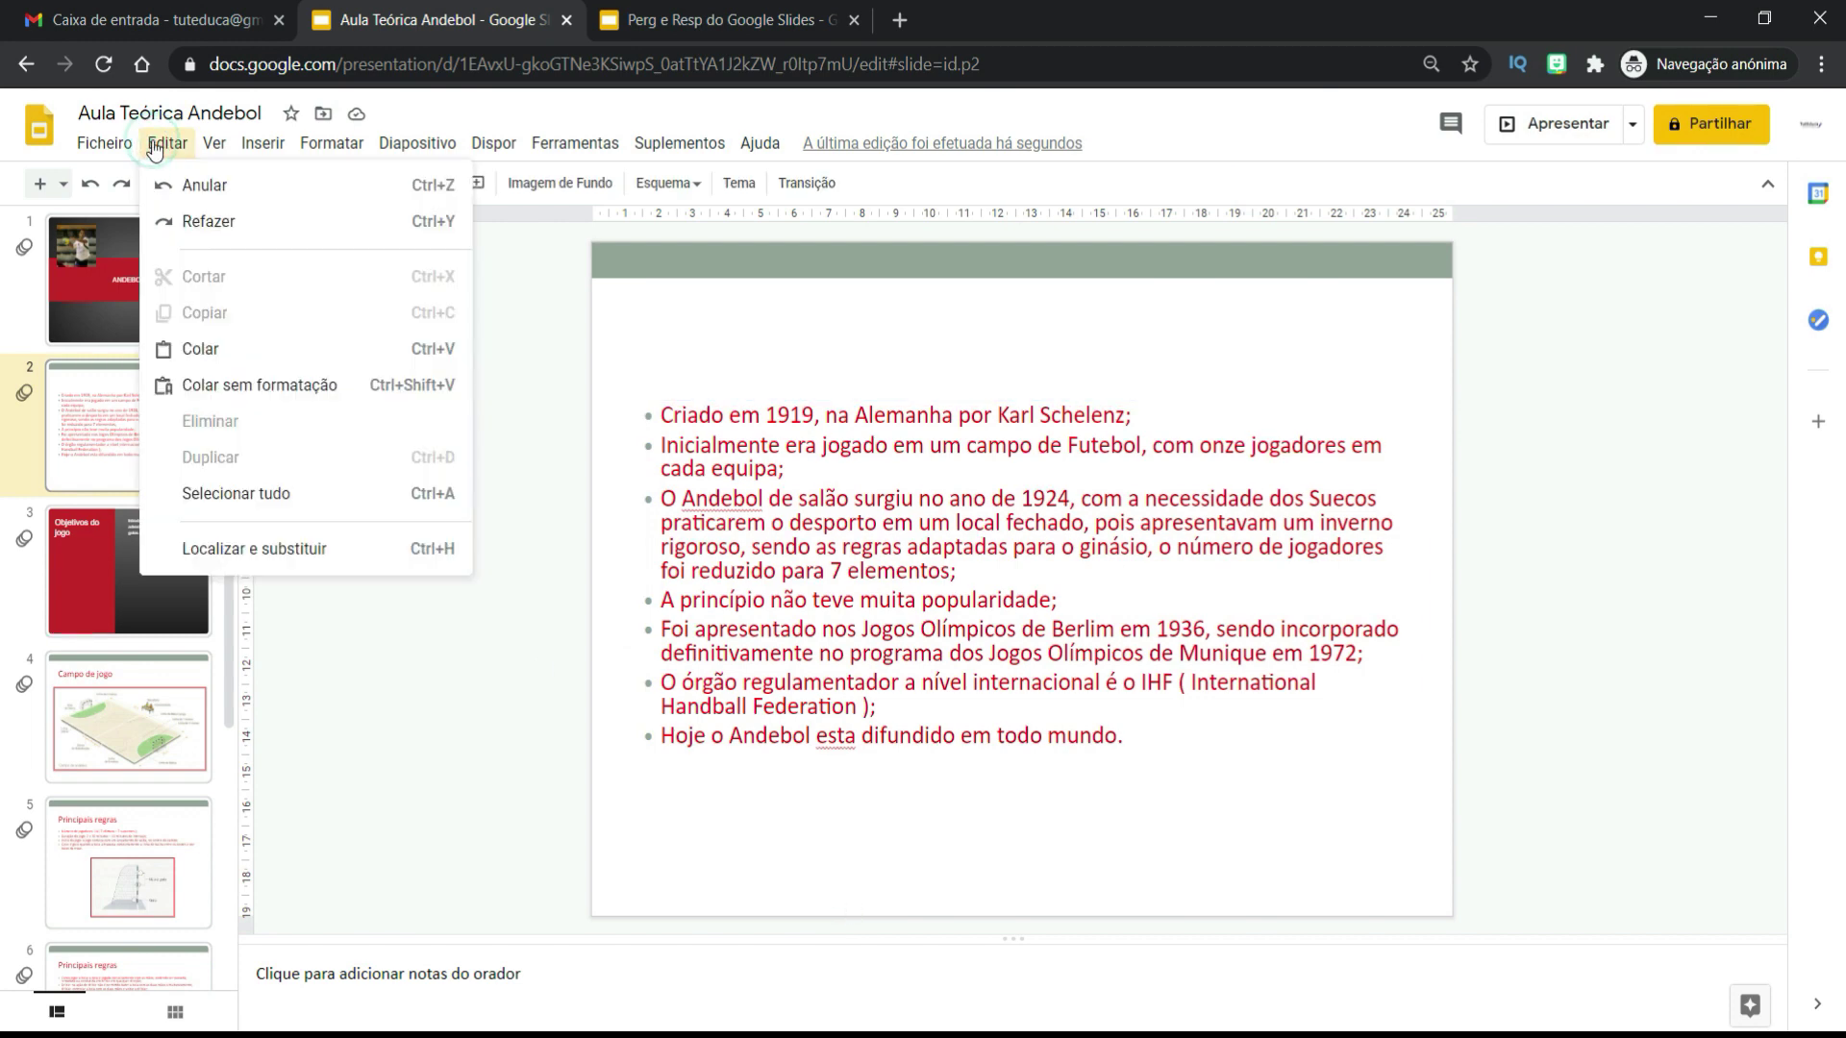
{"action": "left_click", "coordinate": [202, 349]}
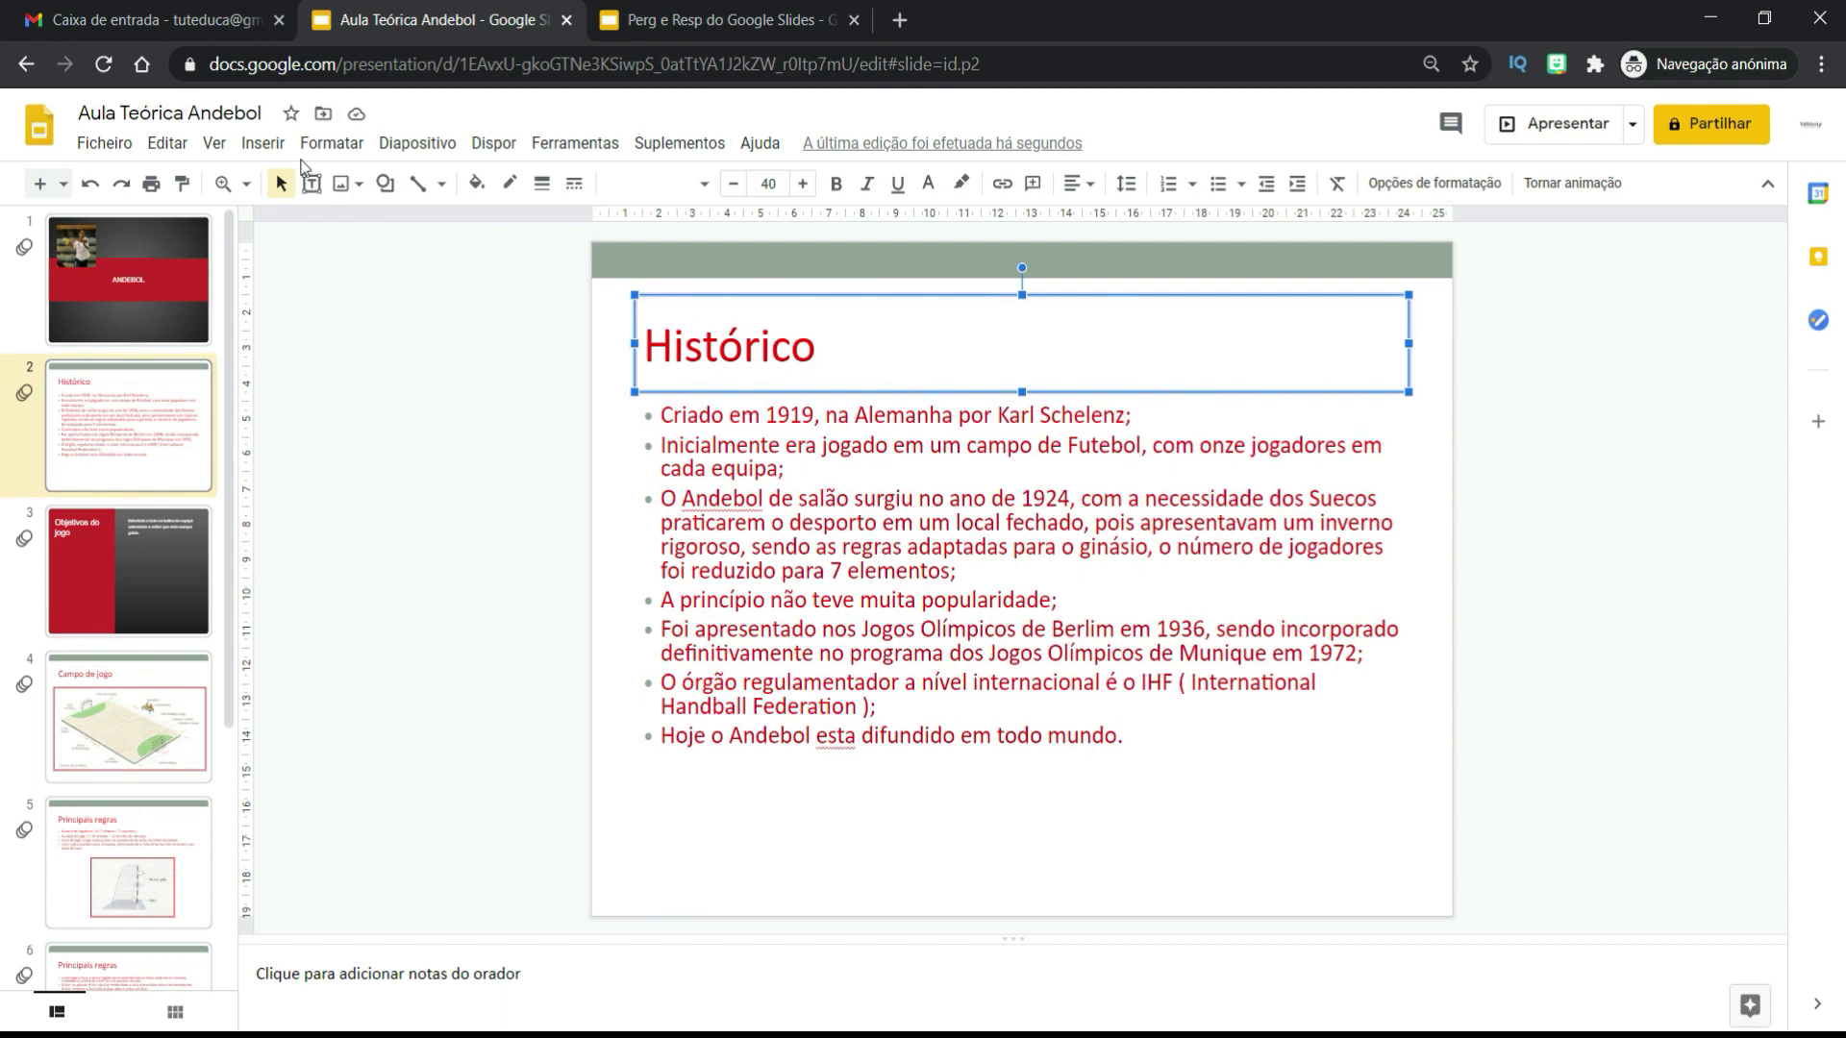
Step: Copy the Histórico title, paste a second copy, and drag it below the bullet list
{"action": "left_click", "coordinate": [168, 143]}
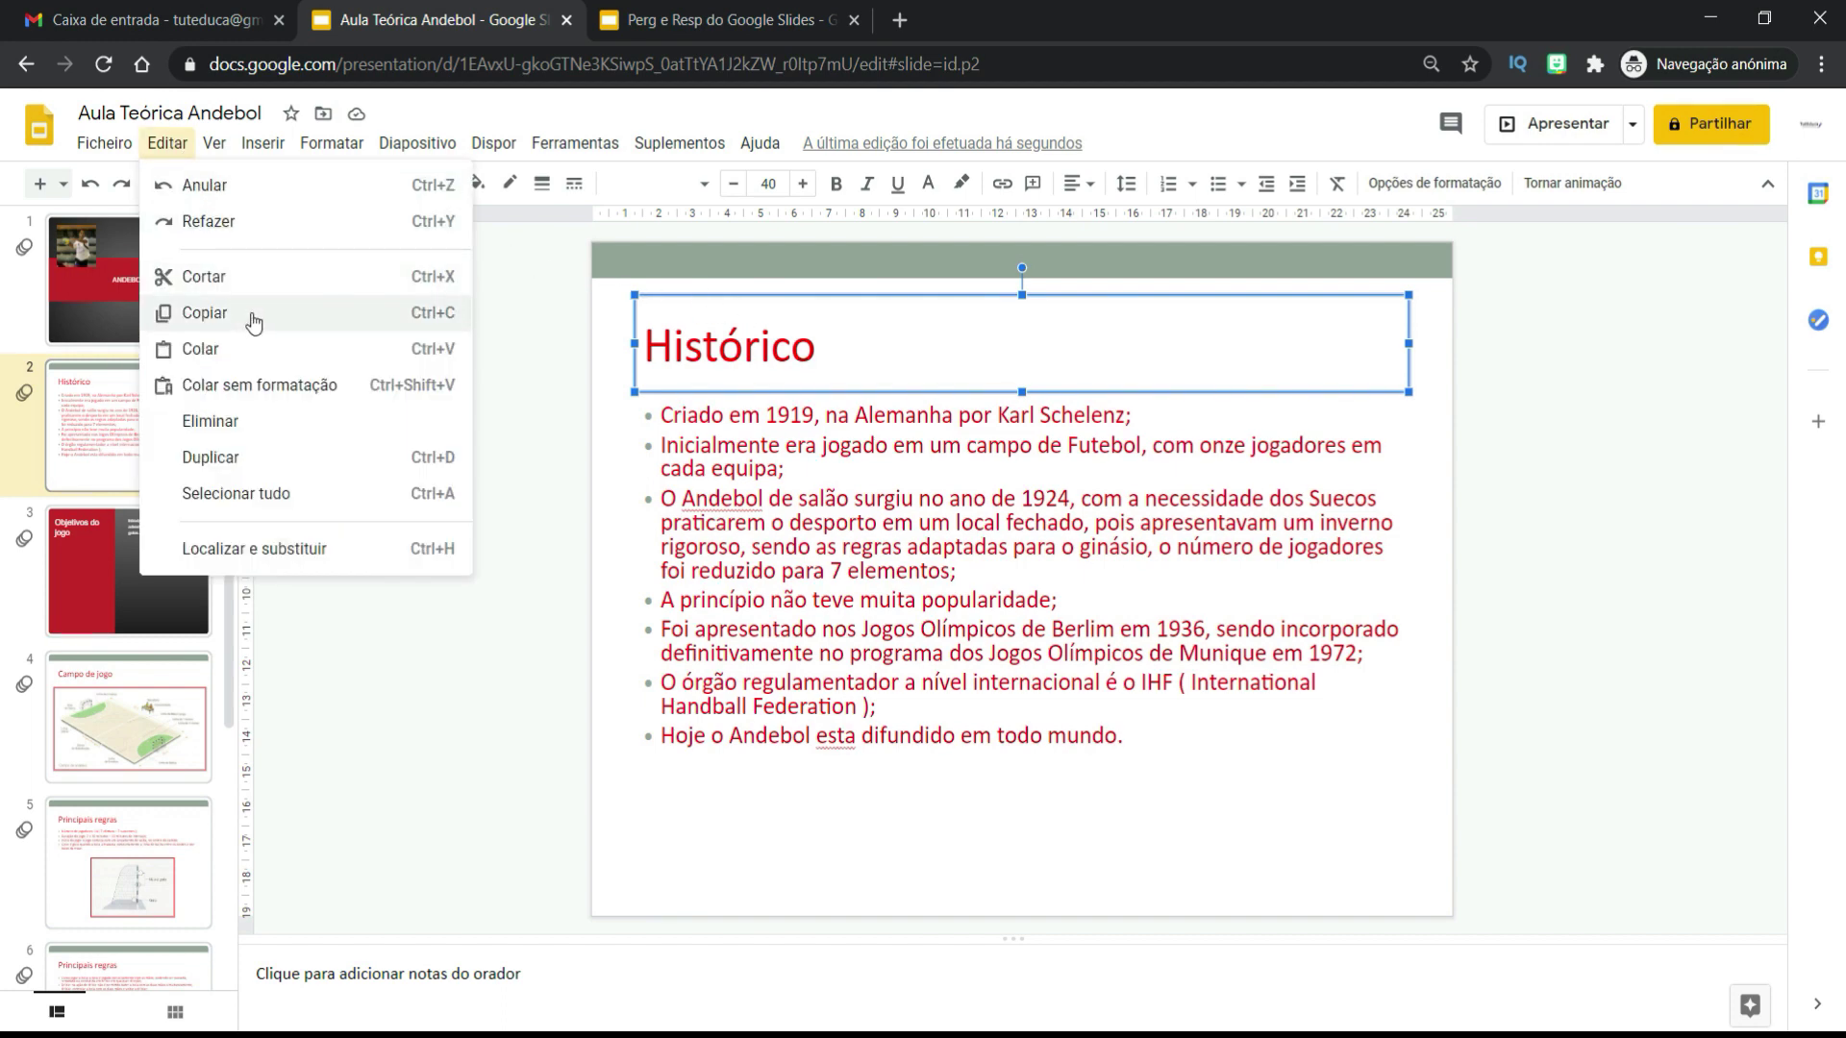
{"action": "left_click", "coordinate": [710, 392]}
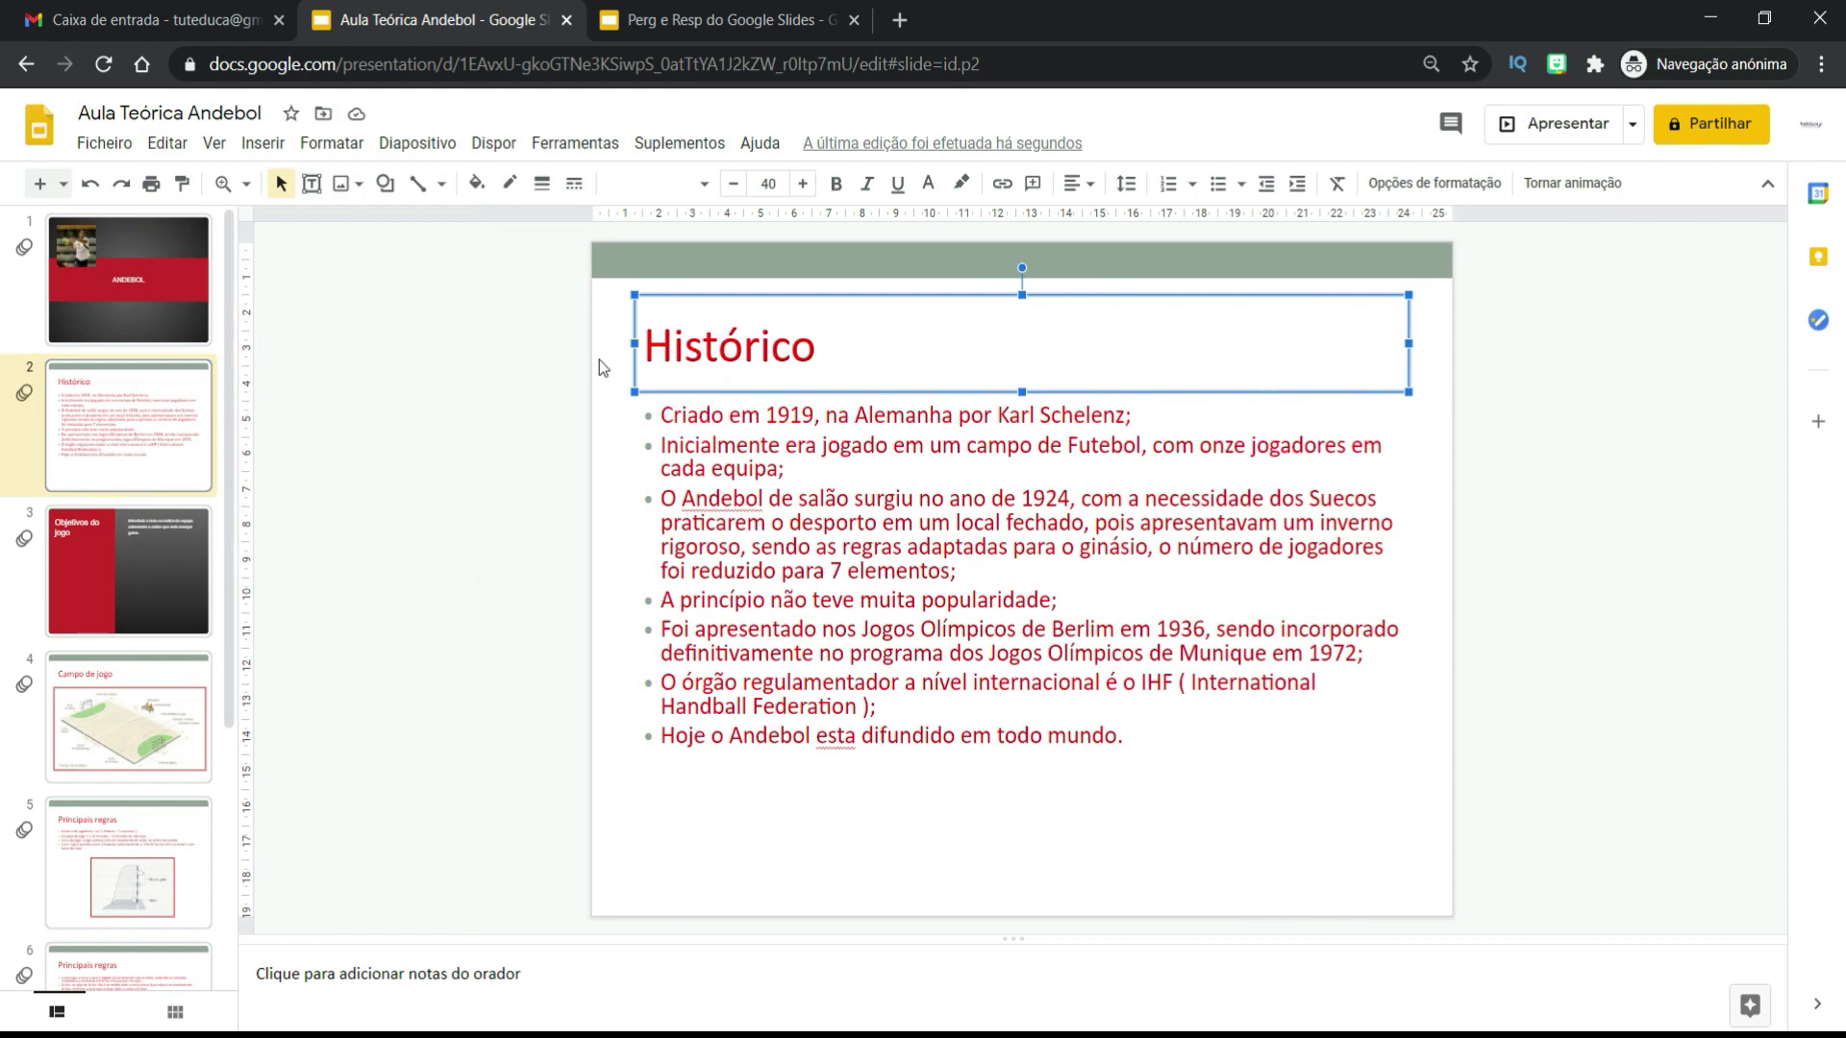
{"action": "left_click", "coordinate": [167, 143]}
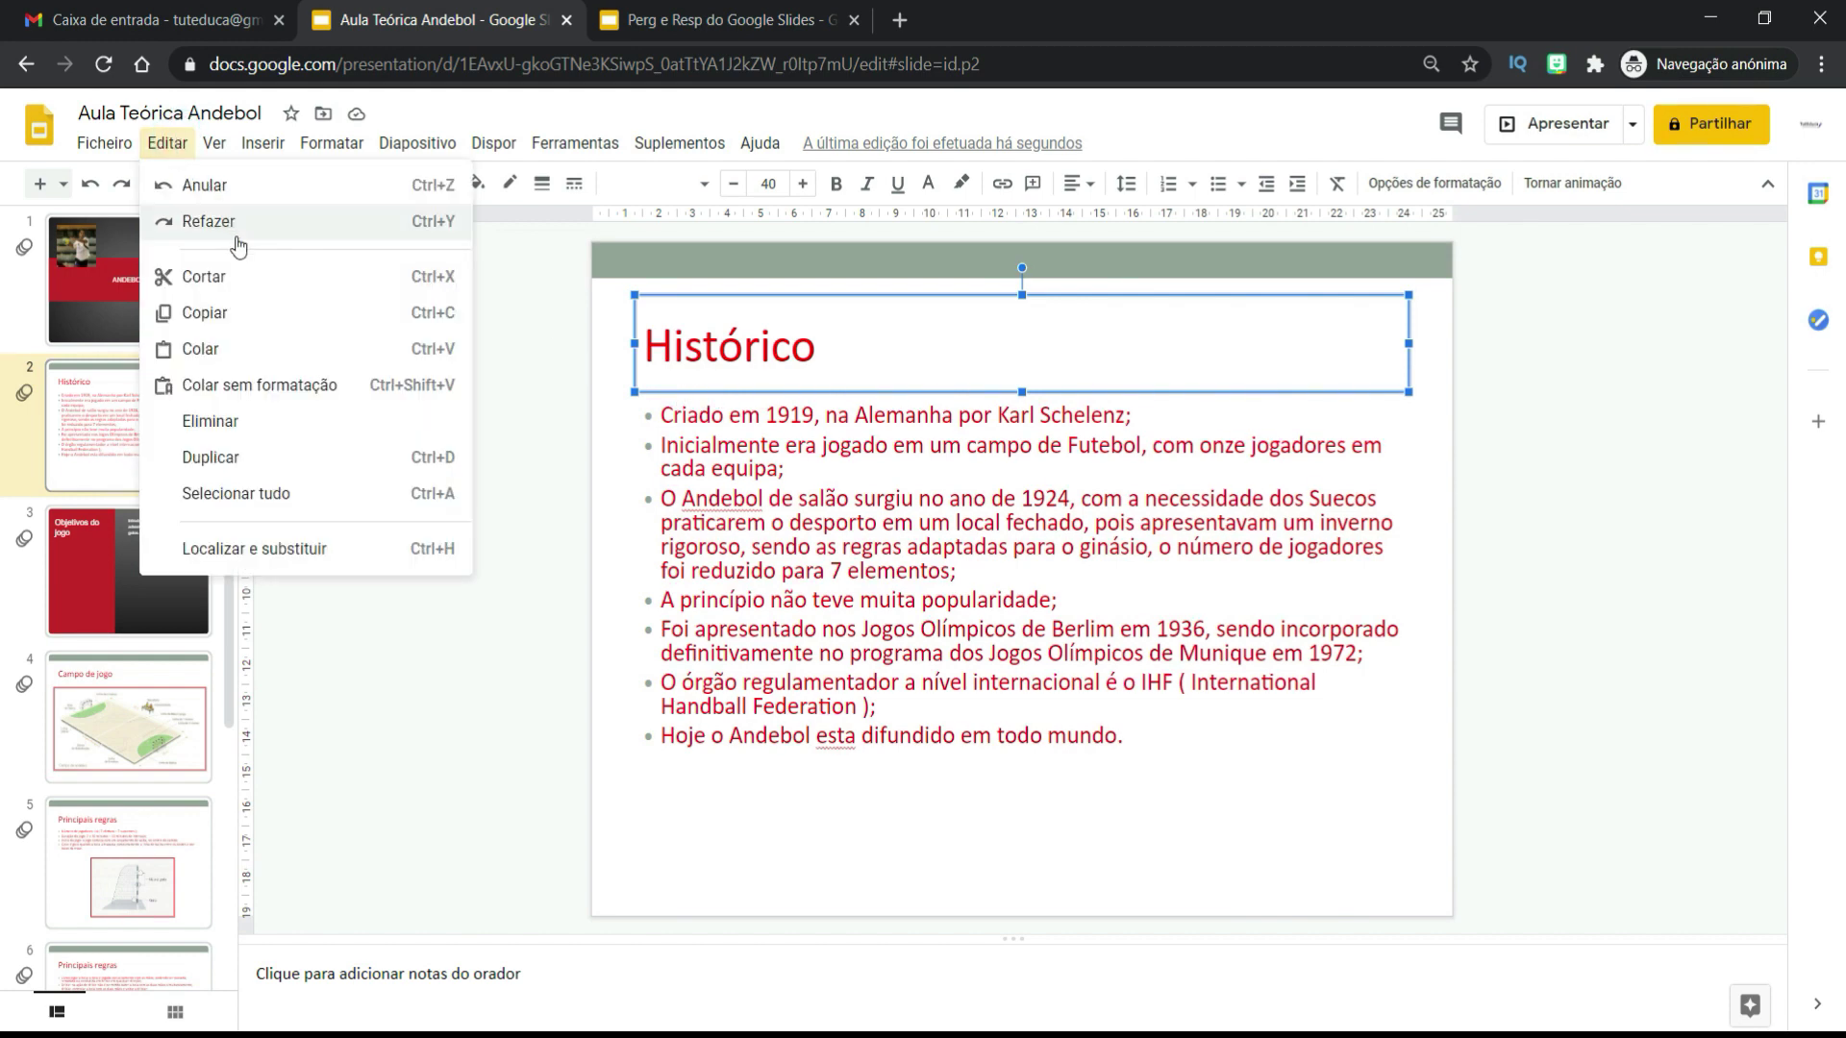
{"action": "left_click", "coordinate": [241, 317]}
{"action": "left_click", "coordinate": [857, 845]}
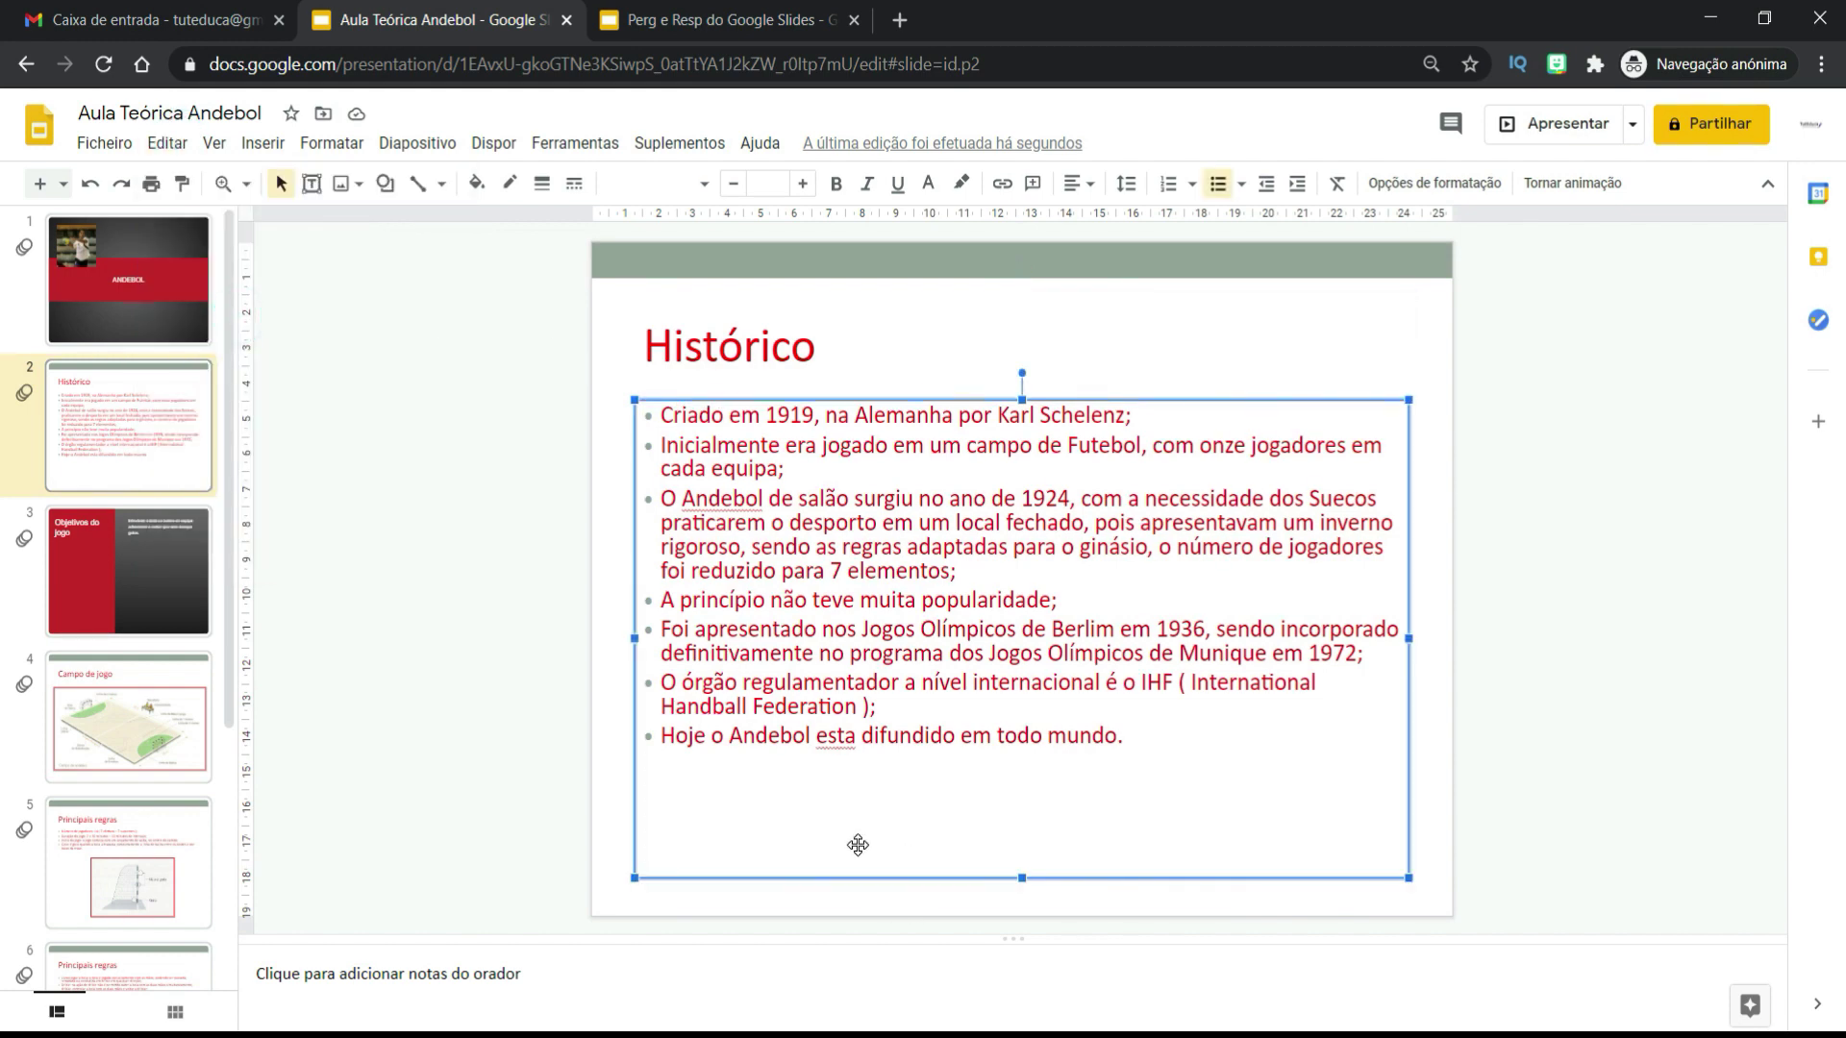
{"action": "left_click", "coordinate": [742, 893]}
{"action": "left_click", "coordinate": [167, 144]}
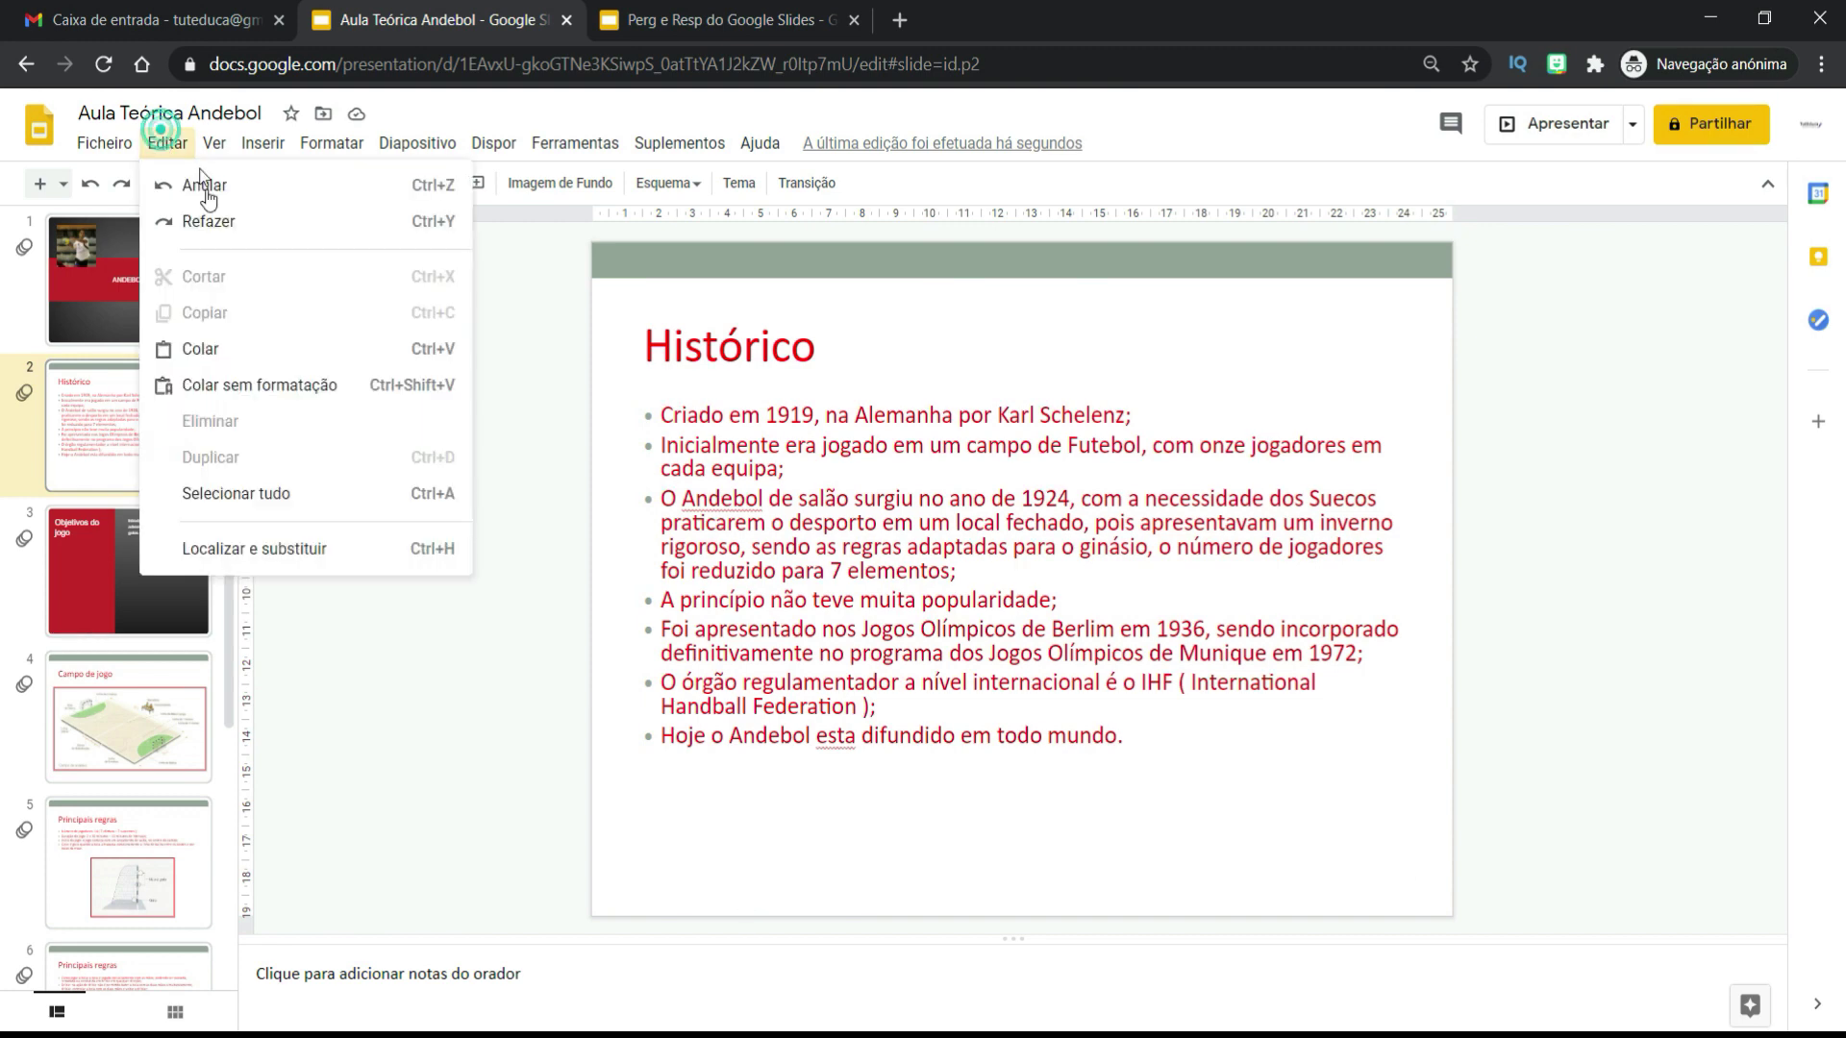
{"action": "left_click", "coordinate": [234, 354]}
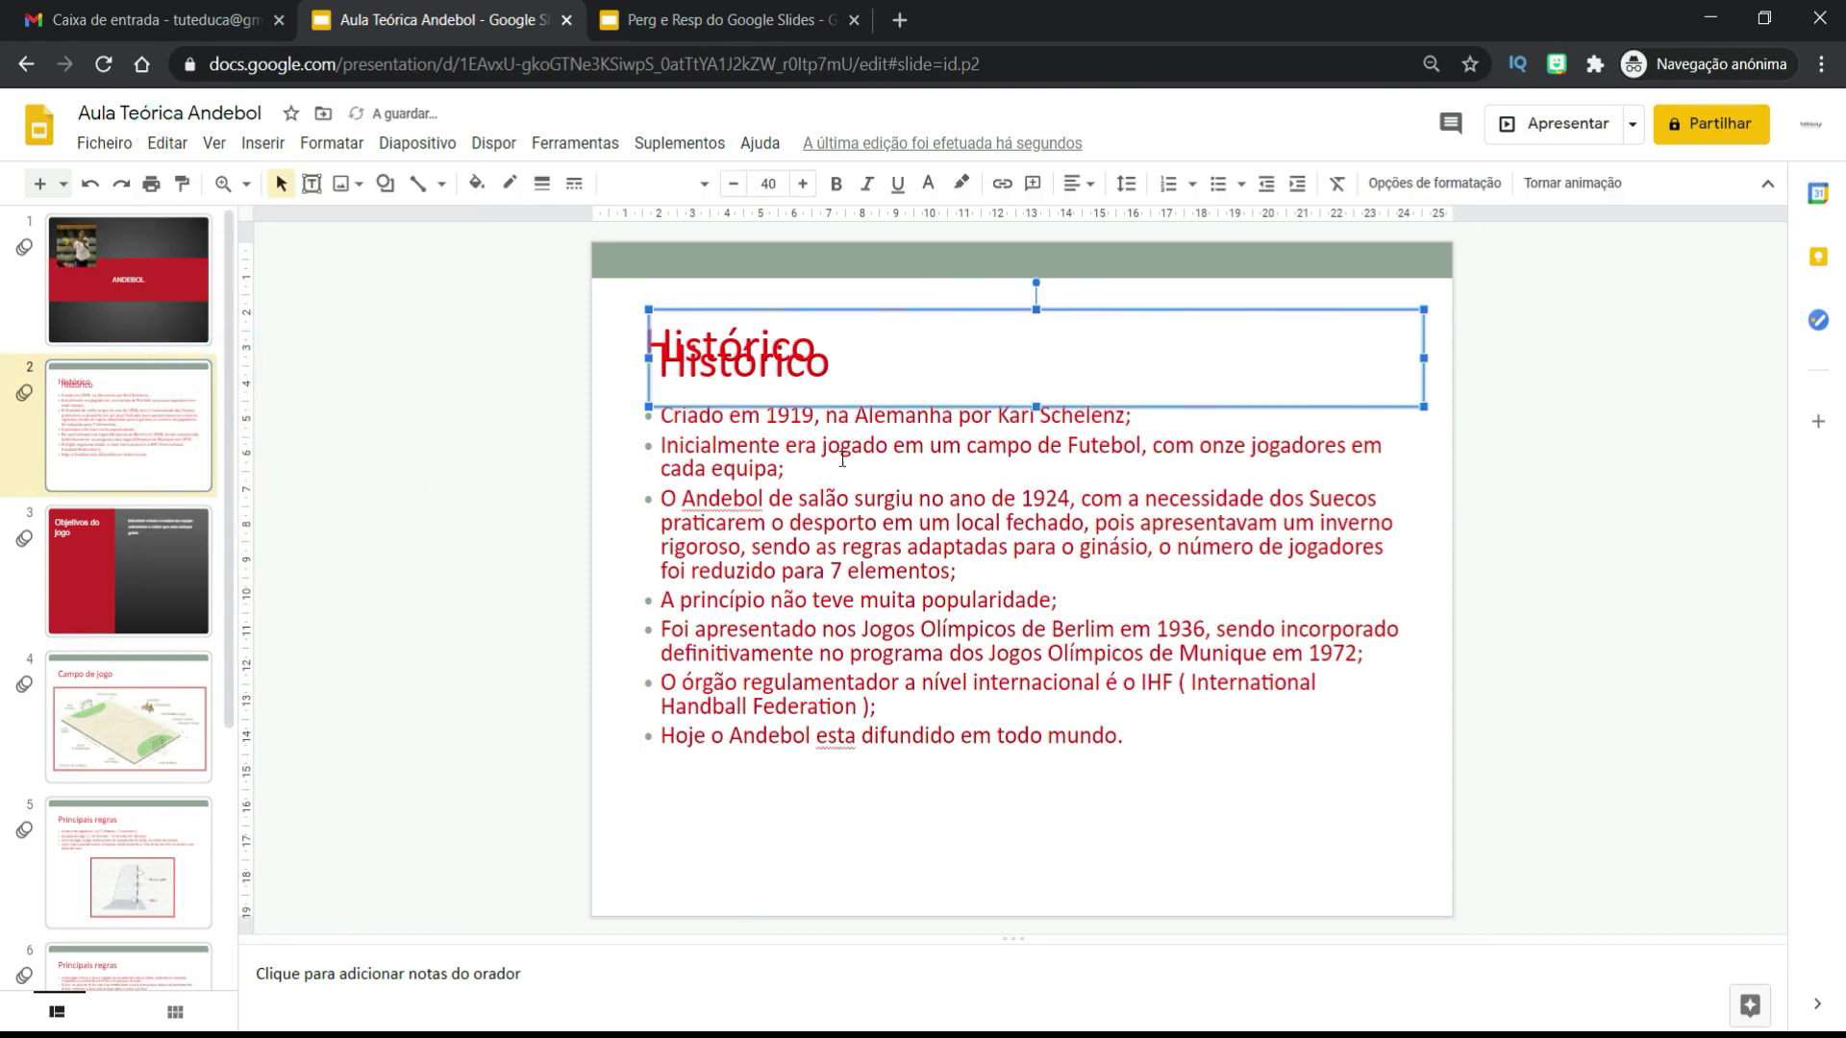
{"action": "mouse_move", "coordinate": [923, 346]}
{"action": "left_mouse_down"}
{"action": "mouse_move", "coordinate": [923, 663]}
{"action": "mouse_move", "coordinate": [977, 842]}
{"action": "left_mouse_up"}
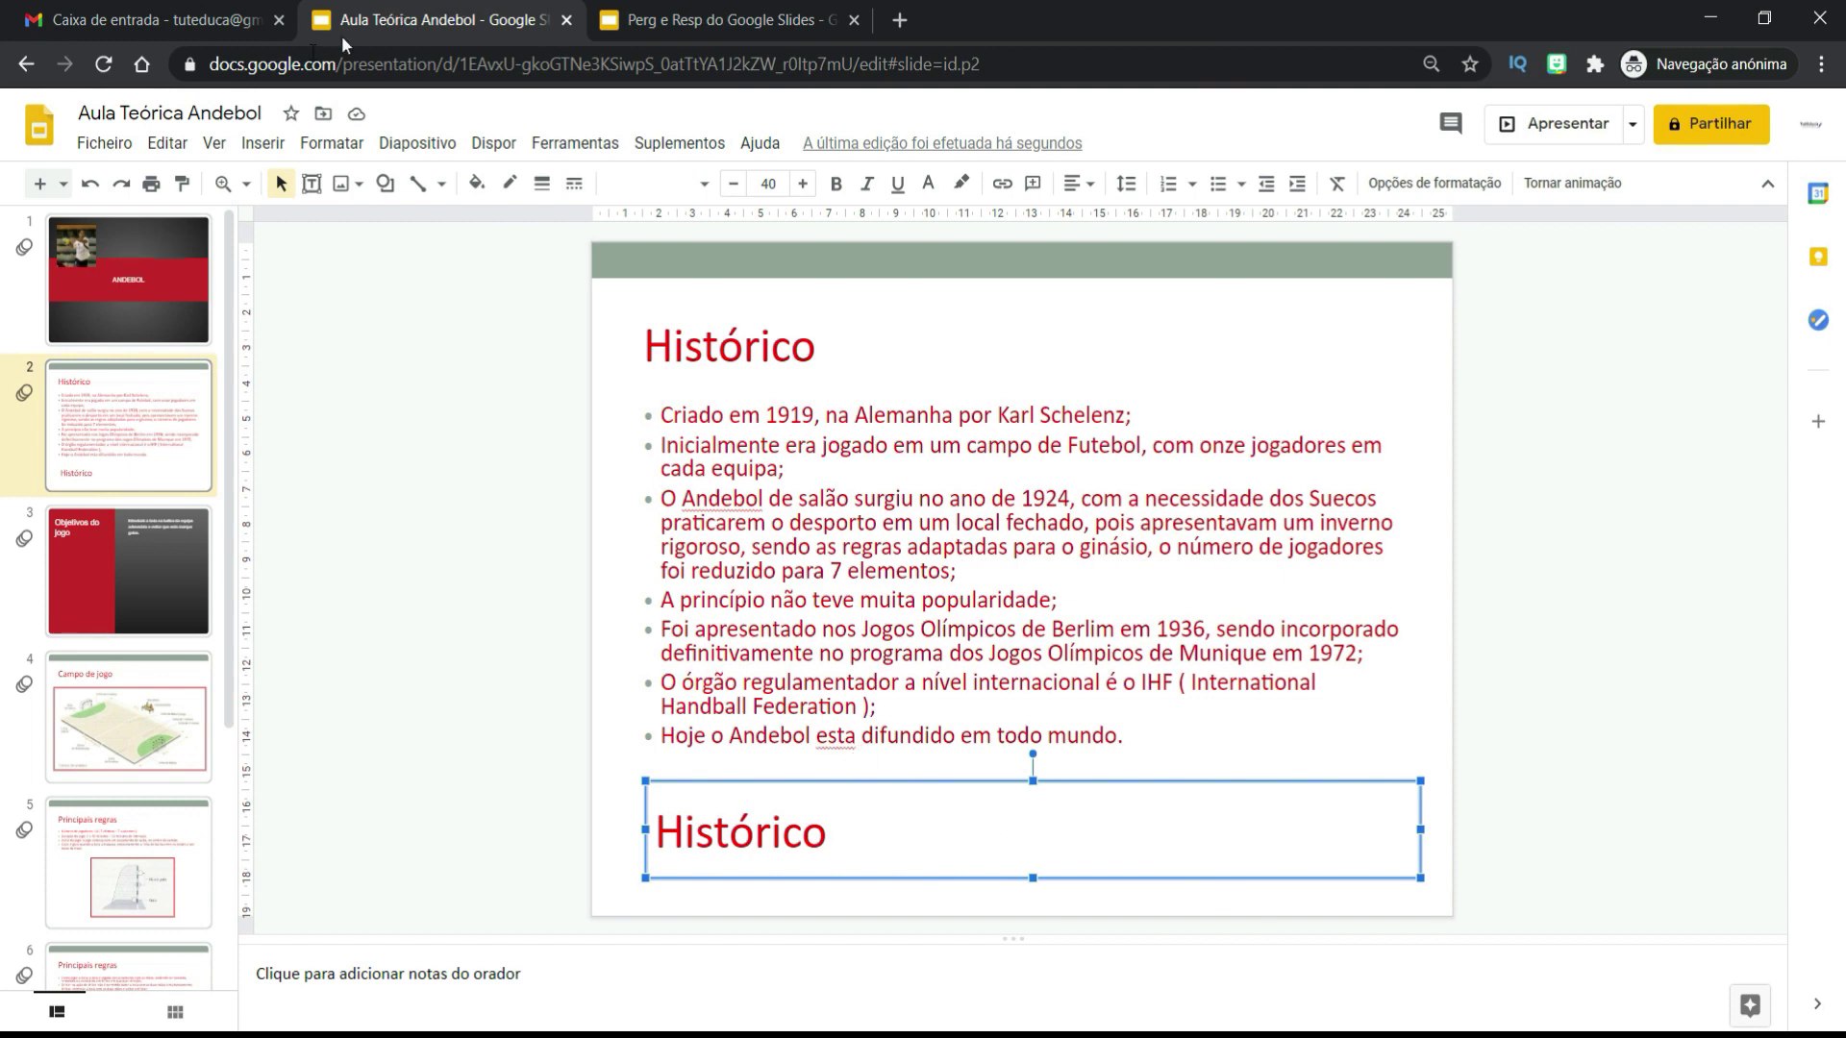
{"action": "left_click", "coordinate": [38, 185]}
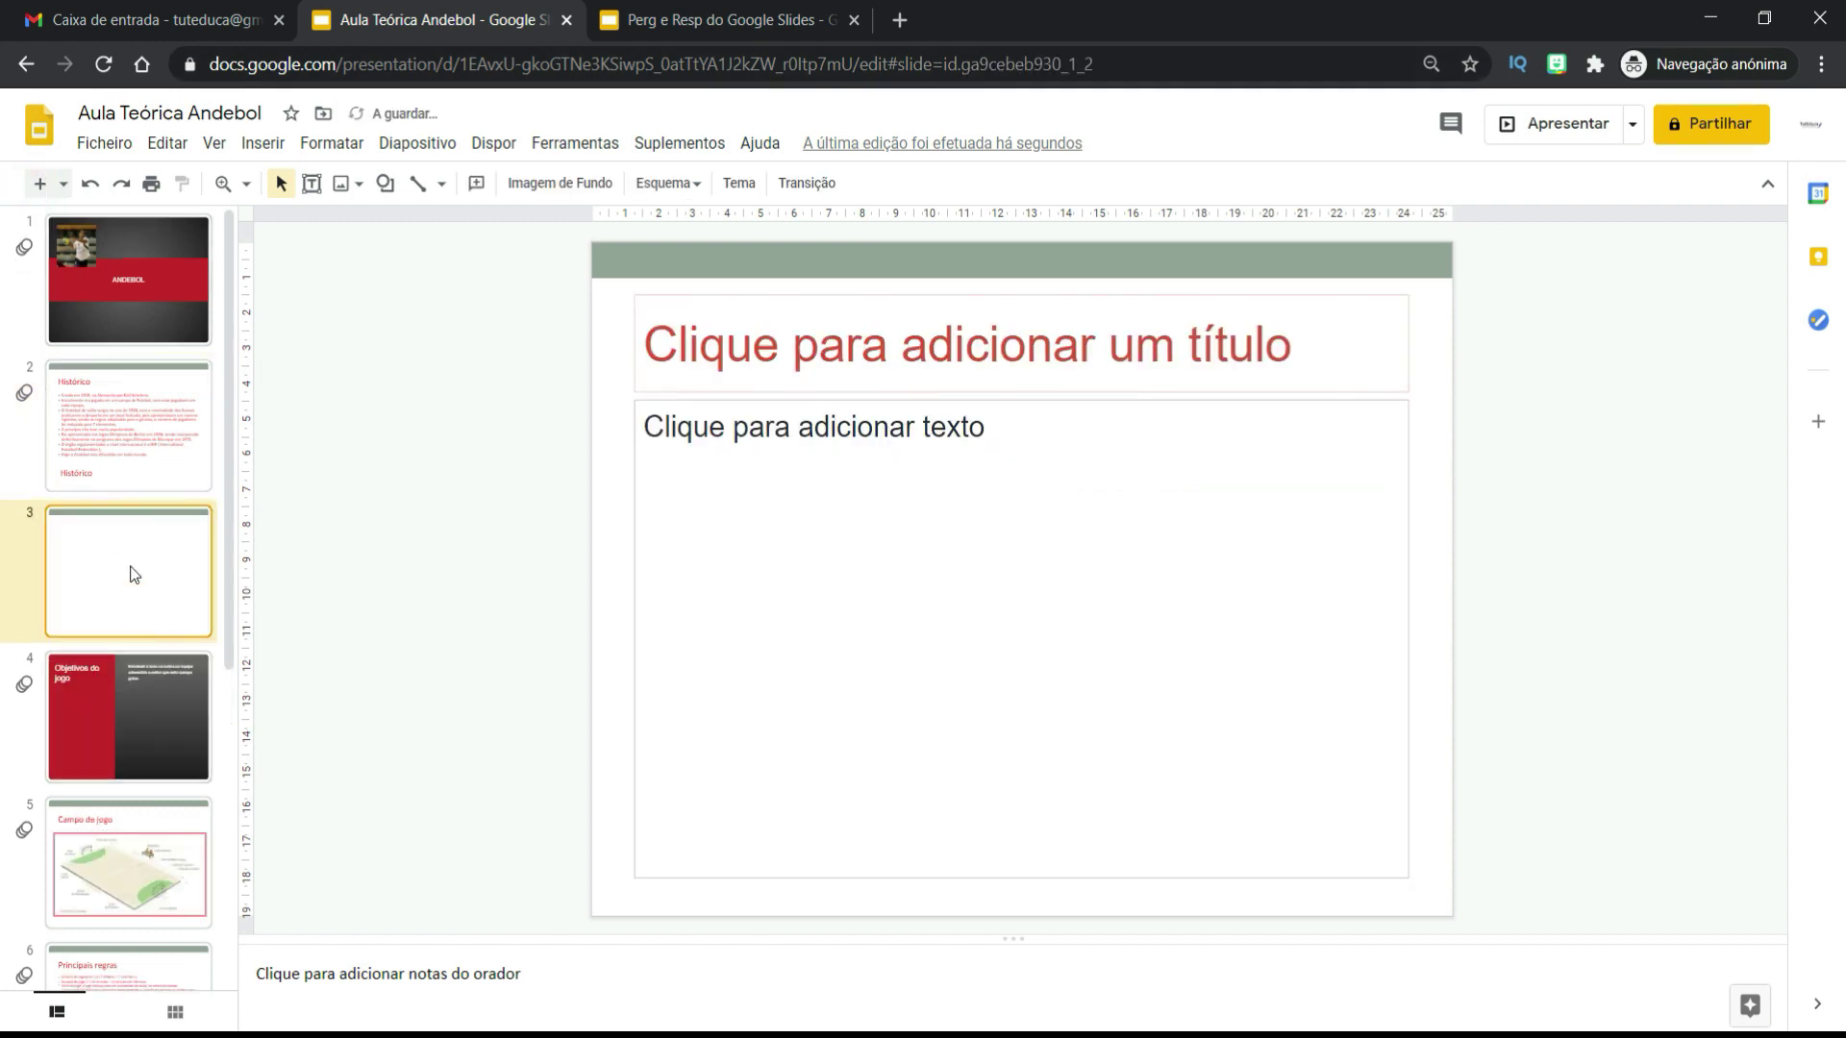
{"action": "left_click", "coordinate": [171, 149]}
{"action": "left_click", "coordinate": [210, 363]}
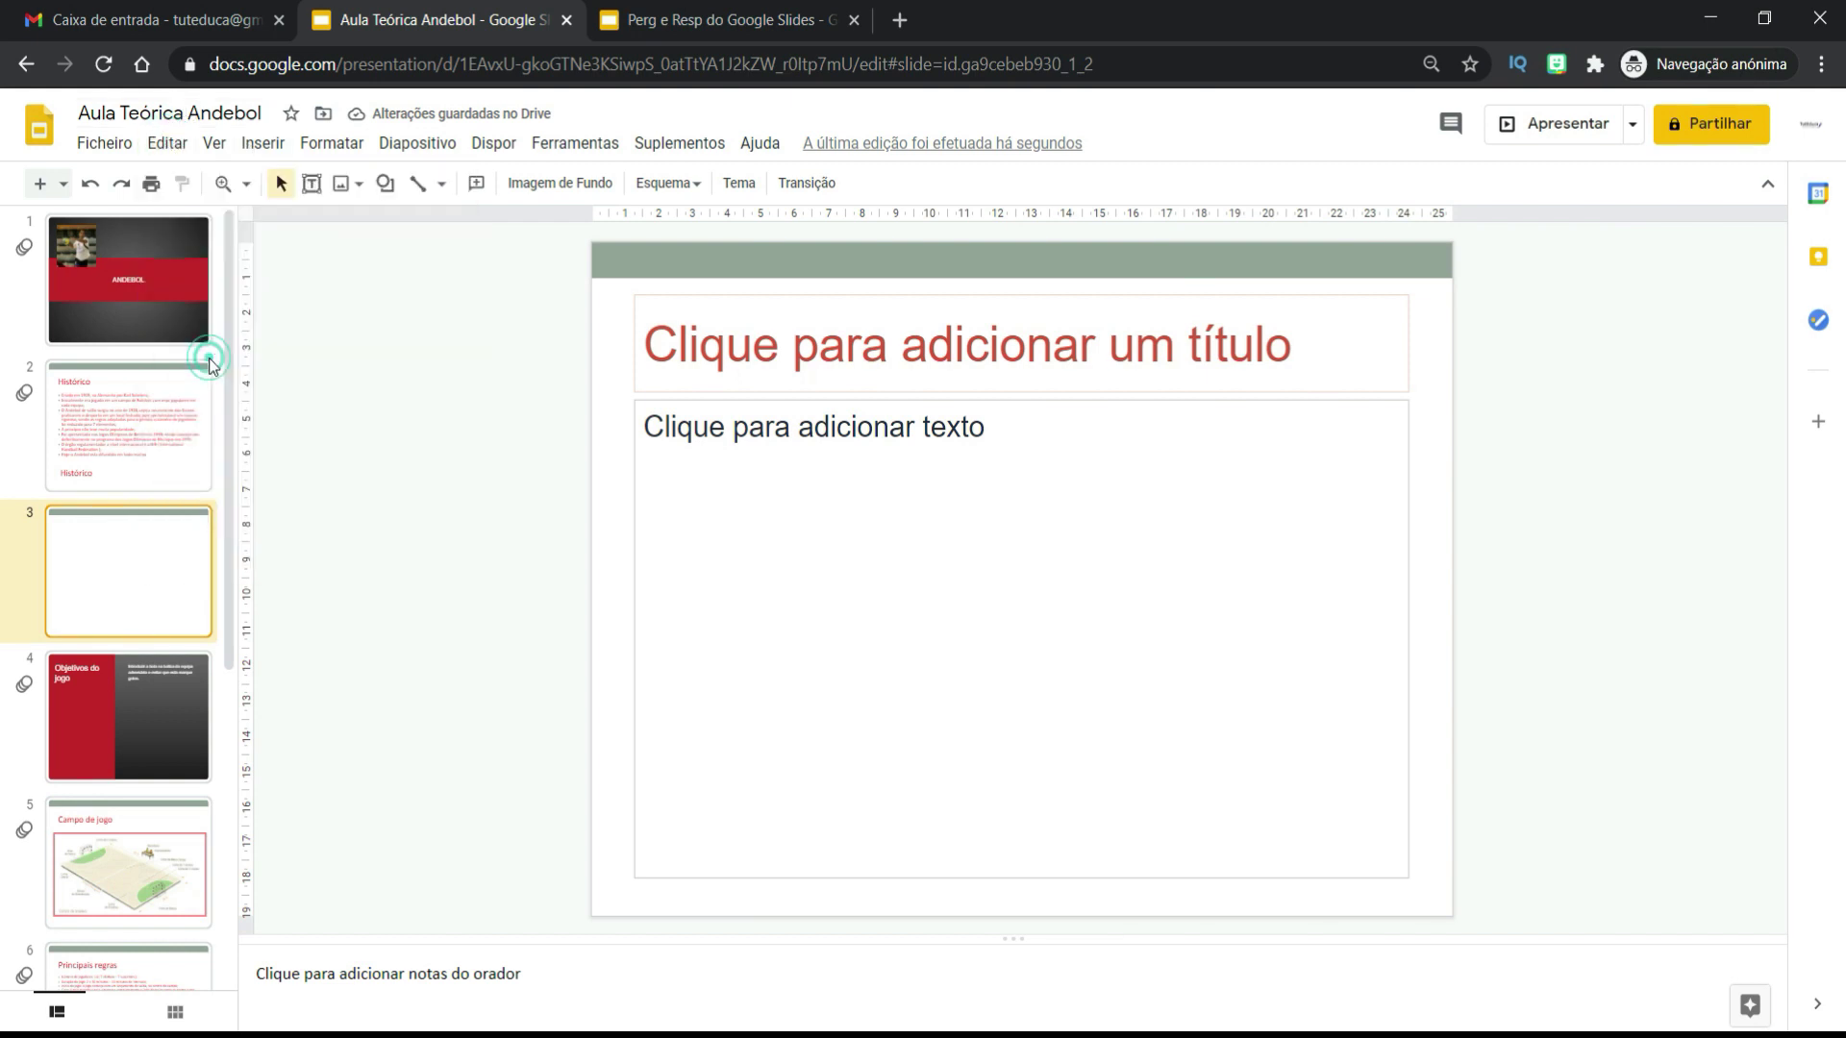
{"action": "left_click", "coordinate": [1043, 490]}
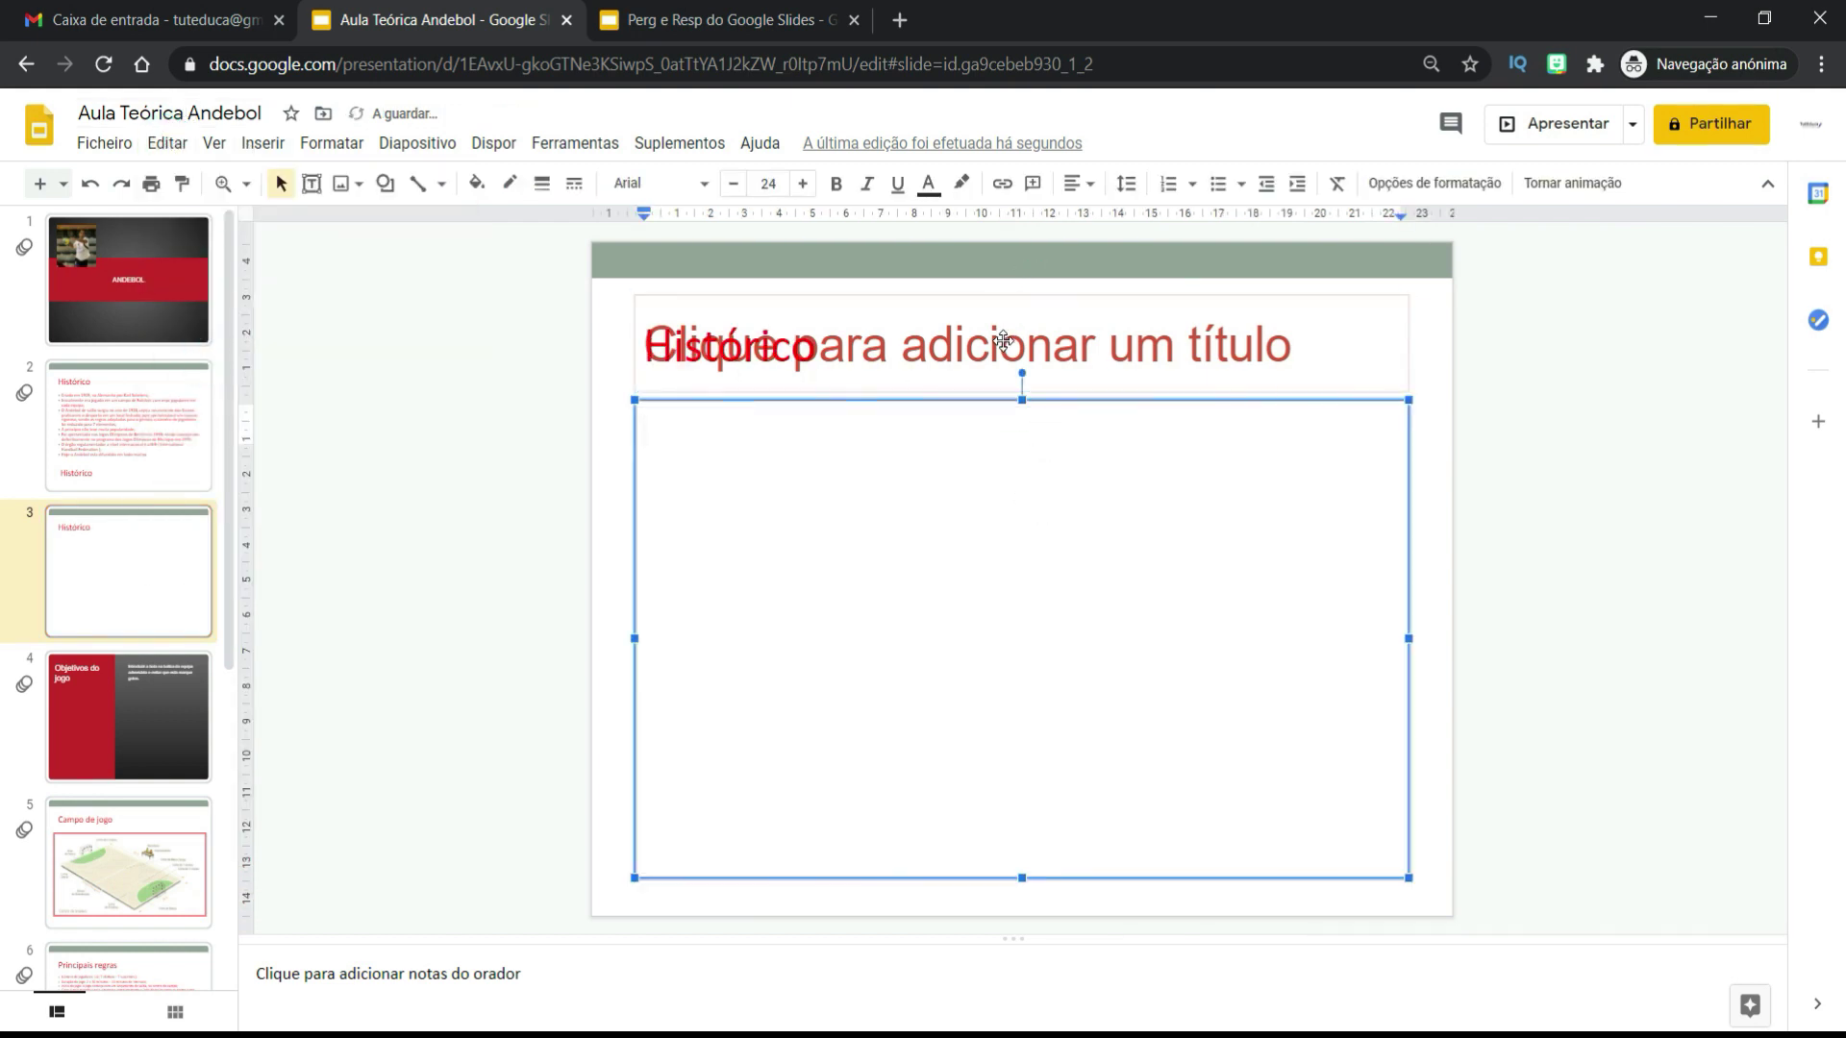
{"action": "left_click", "coordinate": [1002, 340]}
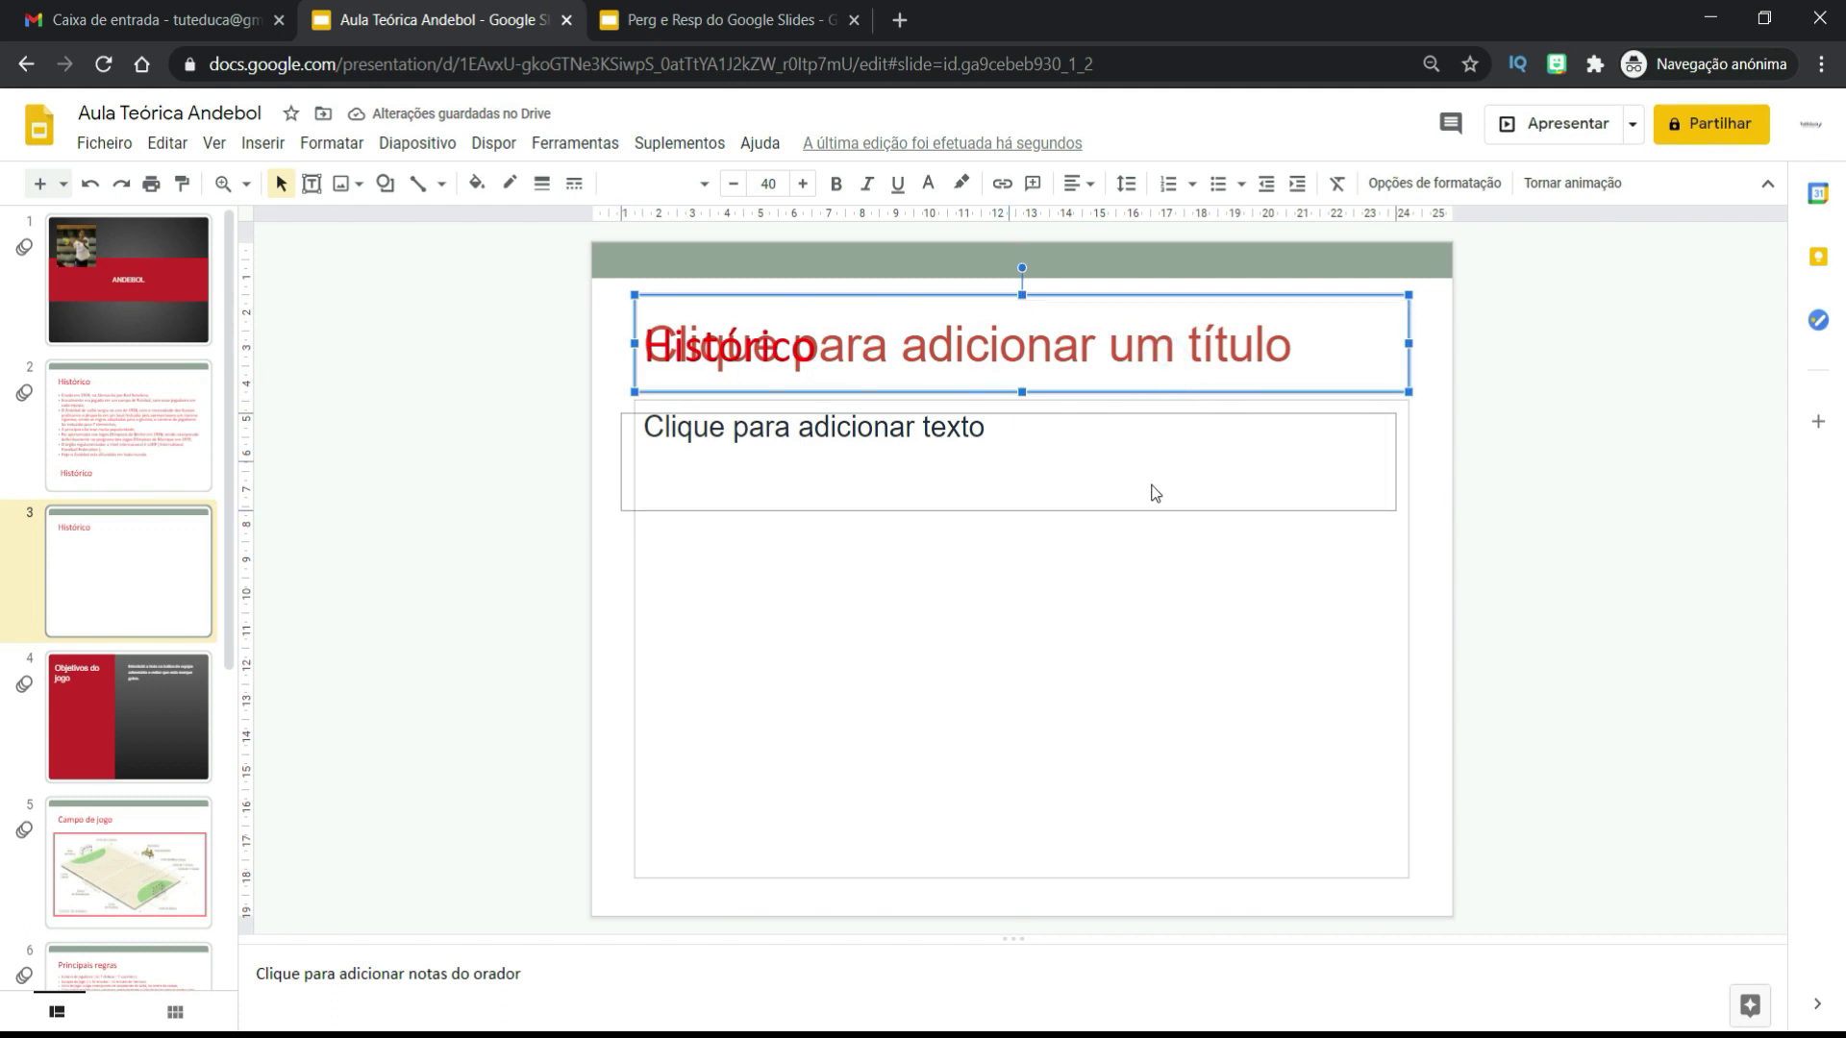
{"action": "key", "text": "ctrl+z"}
{"action": "left_click", "coordinate": [1034, 370]}
{"action": "left_click", "coordinate": [897, 471]}
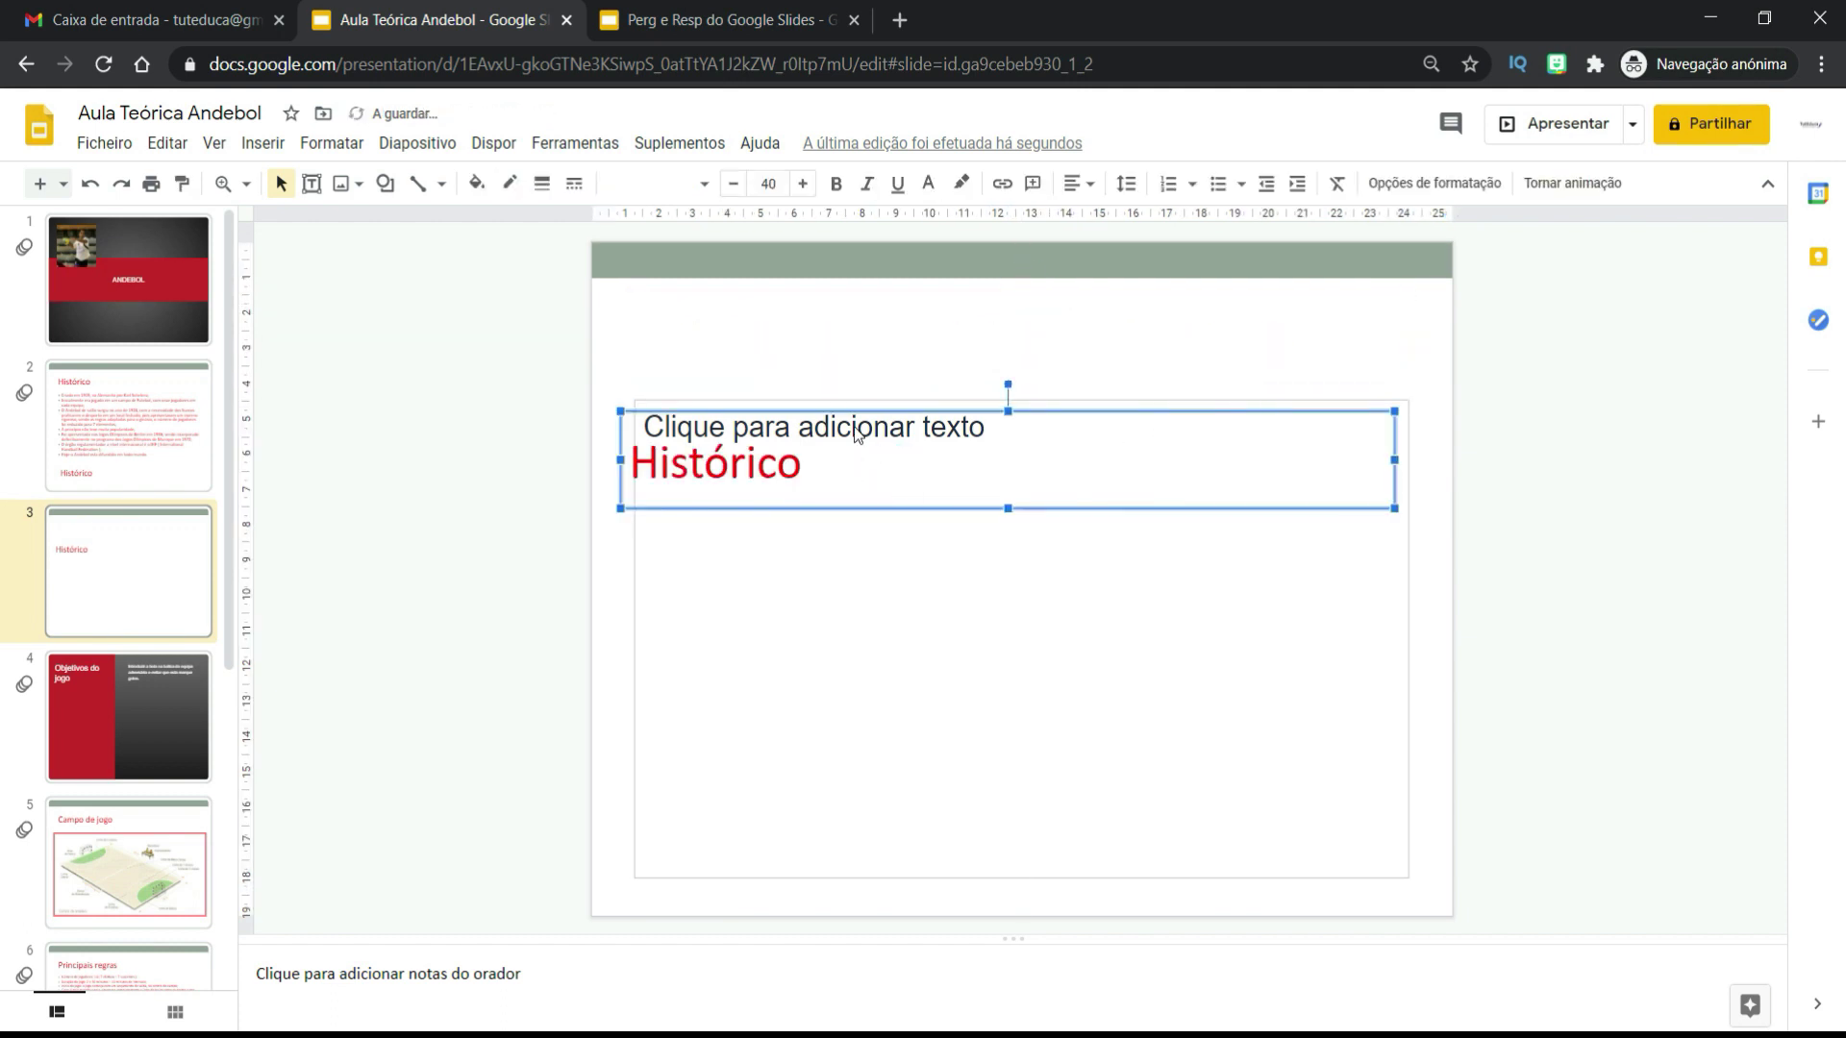
{"action": "left_click_drag", "start_coordinate": [877, 411], "coordinate": [877, 300]}
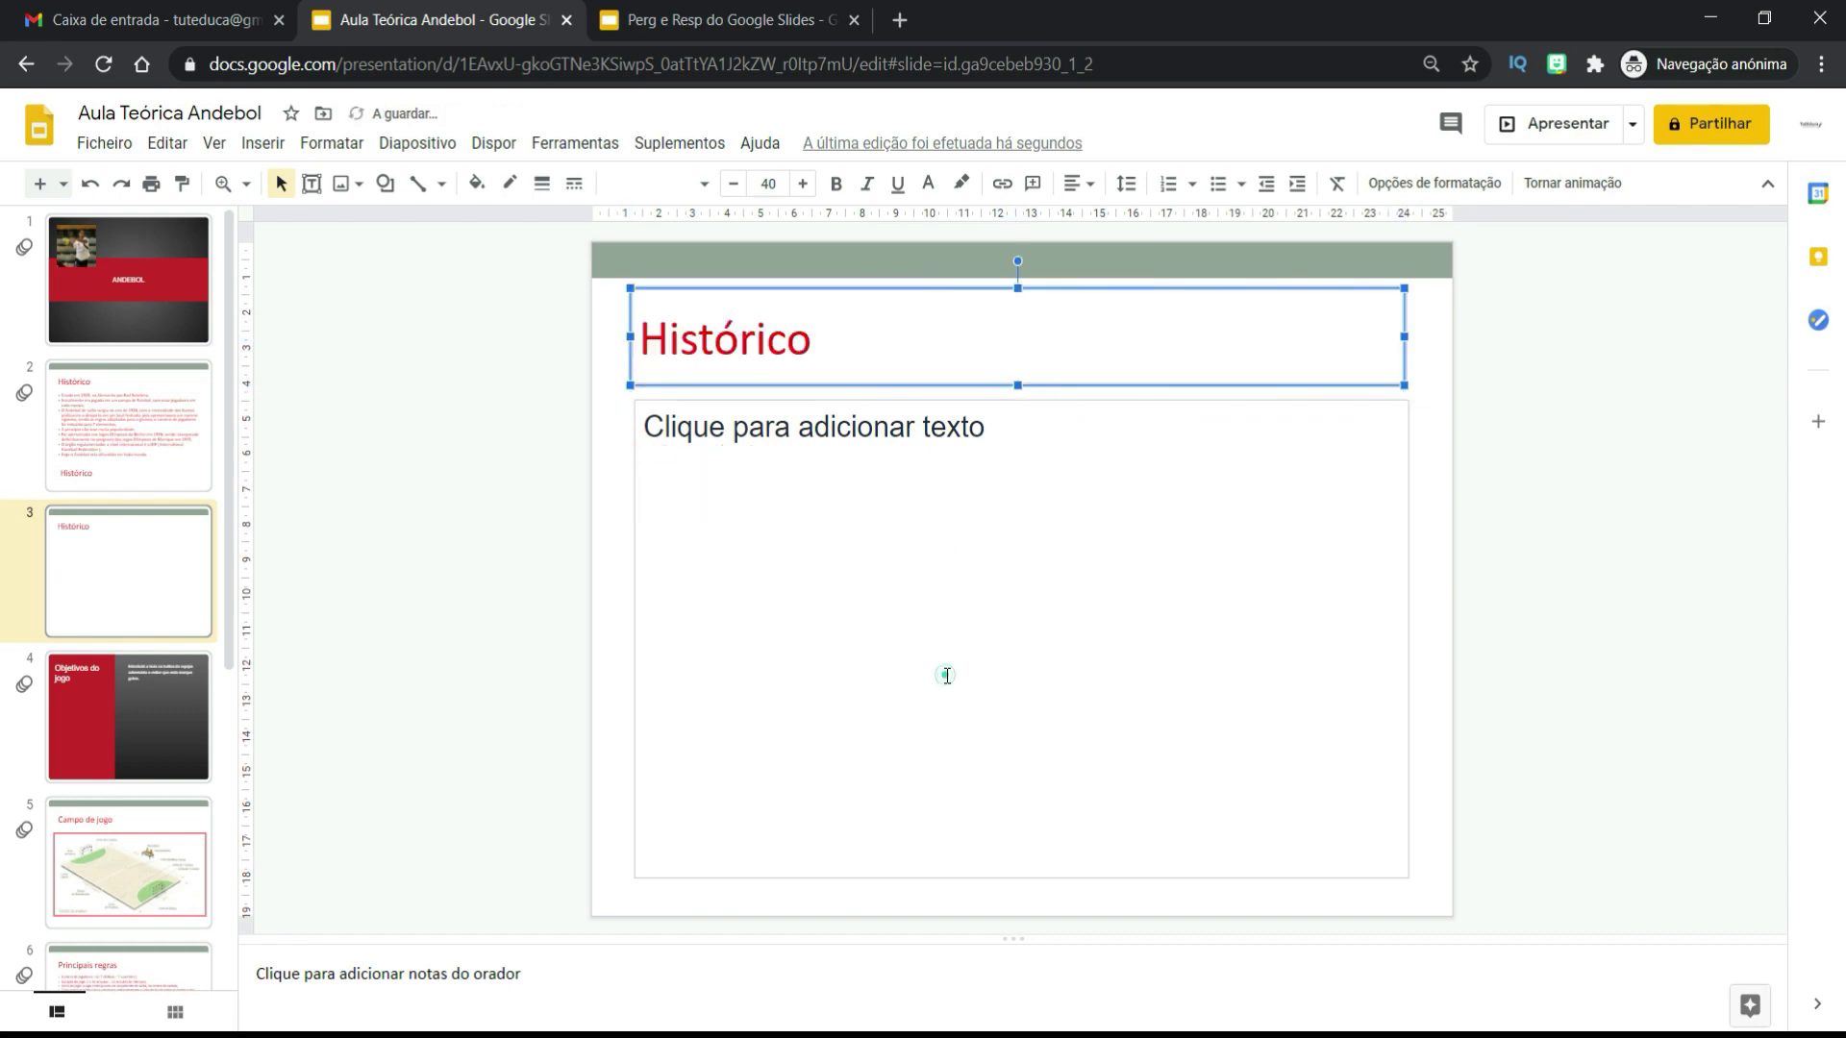
{"action": "left_click", "coordinate": [946, 675]}
{"action": "left_click", "coordinate": [141, 603]}
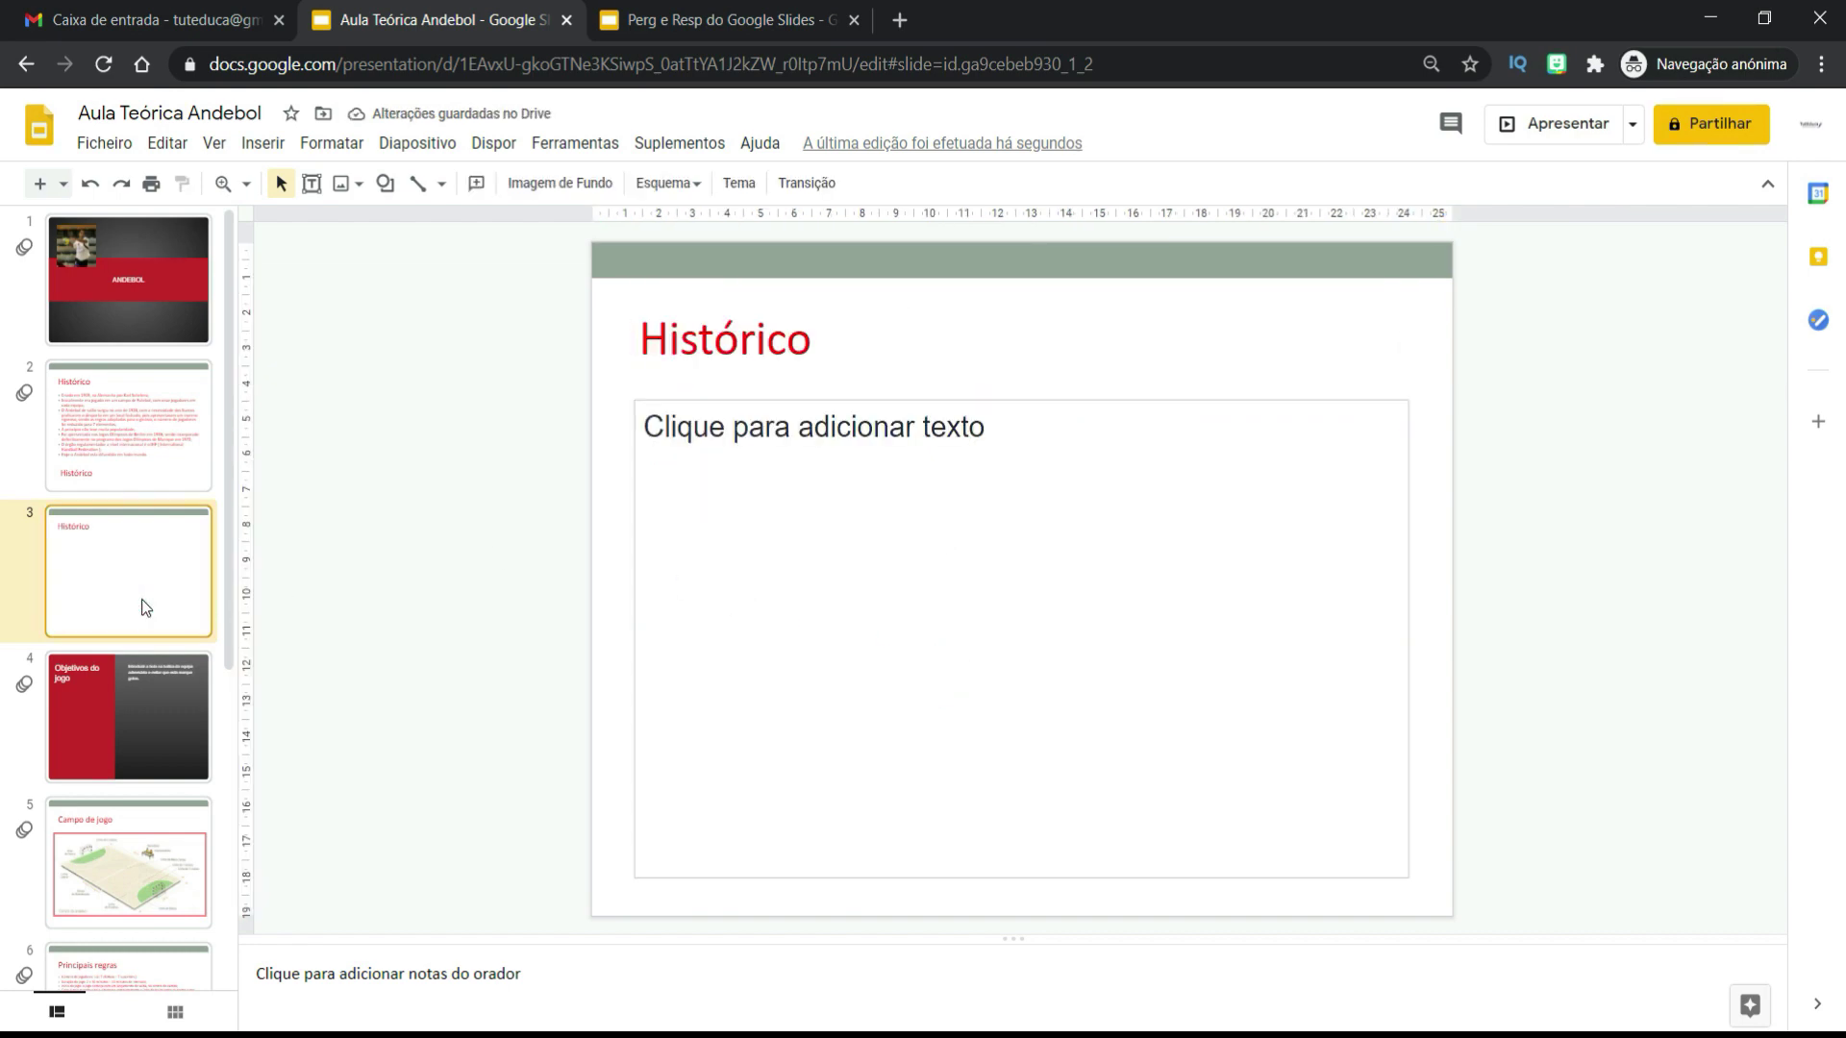
{"action": "key", "text": "Delete"}
{"action": "left_click", "coordinate": [112, 465]}
{"action": "left_click", "coordinate": [168, 142]}
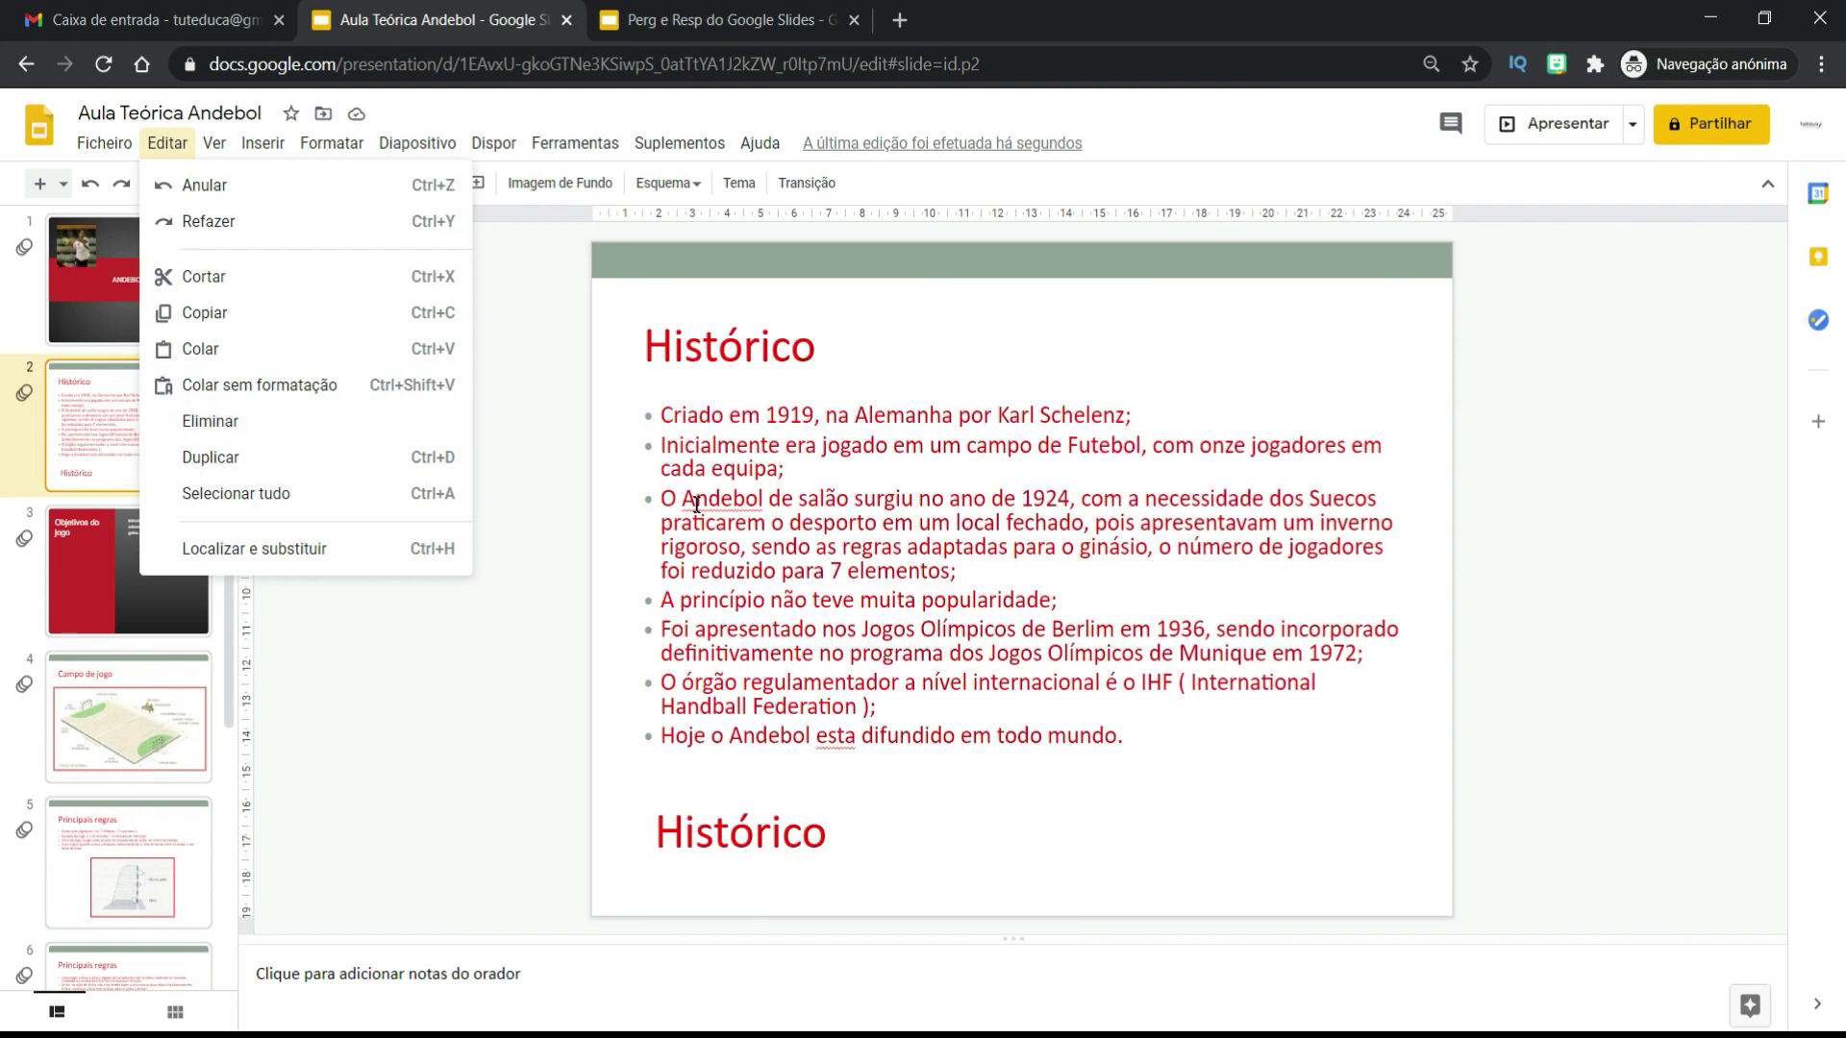
{"action": "left_click", "coordinate": [286, 423]}
{"action": "left_click", "coordinate": [171, 144]}
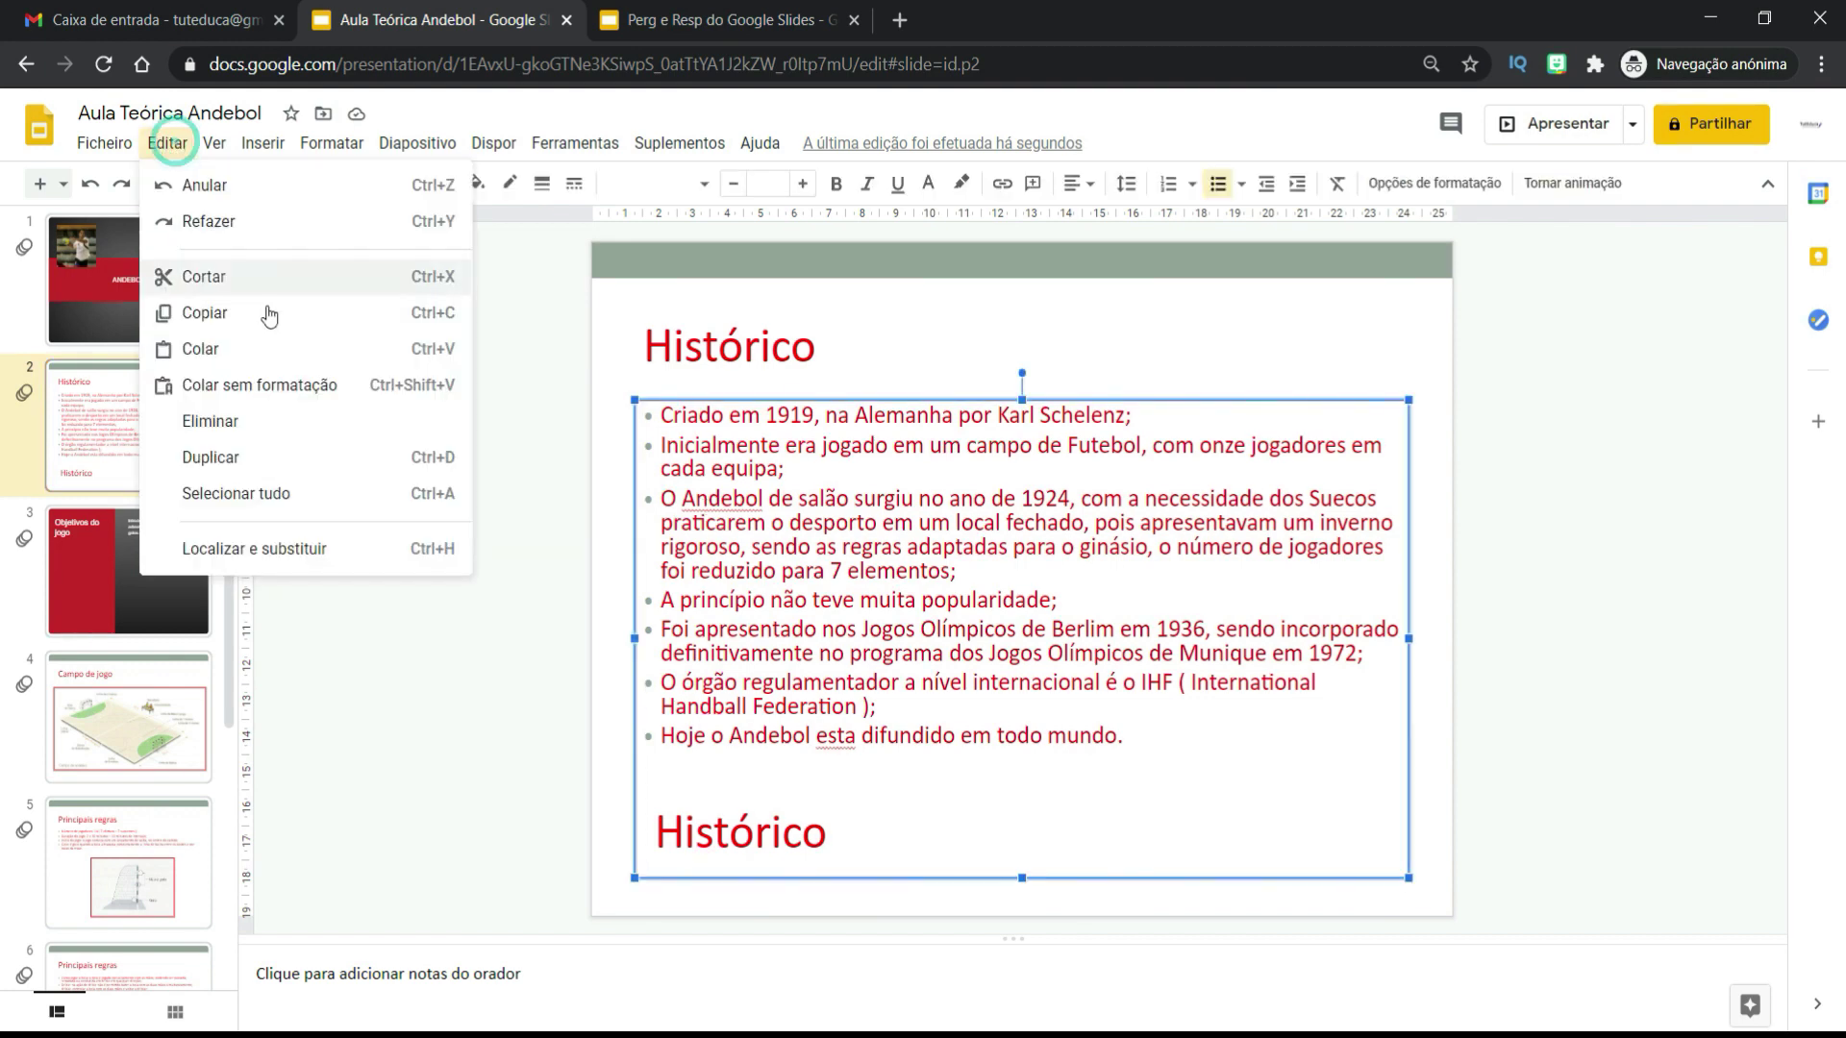
{"action": "left_click", "coordinate": [246, 425]}
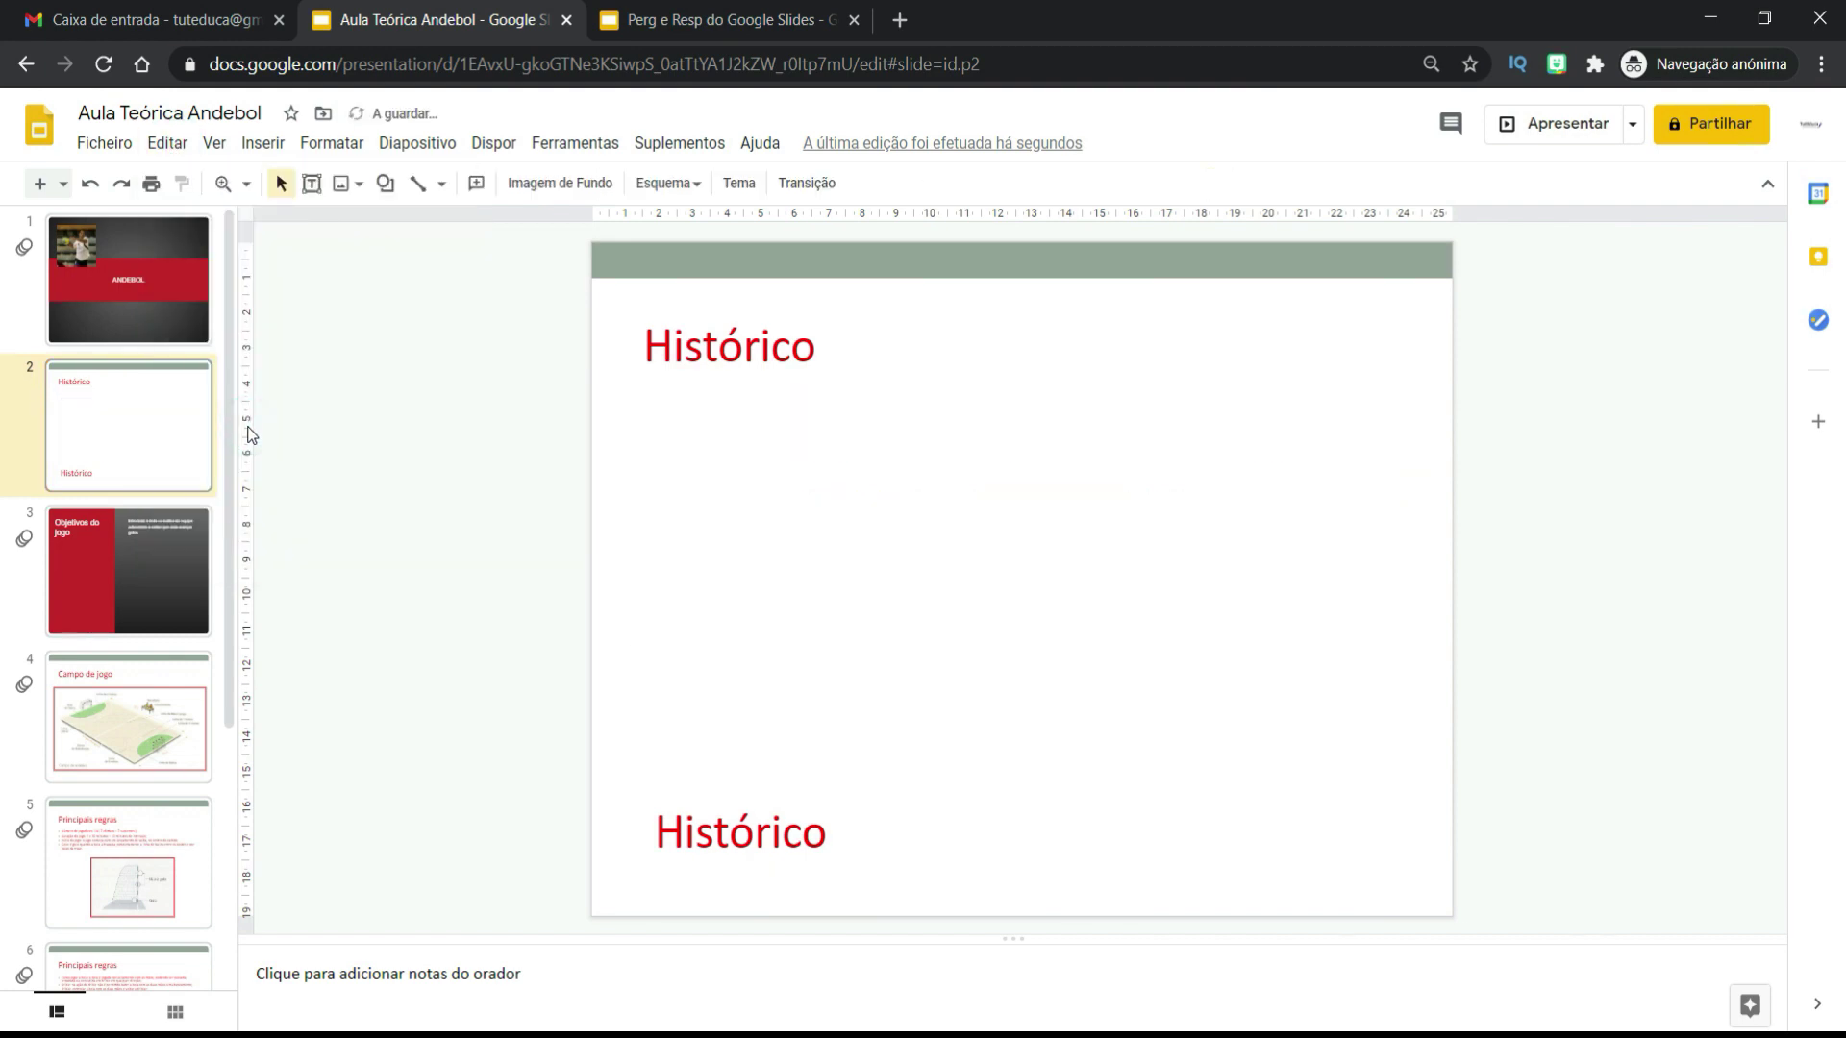
{"action": "left_click", "coordinate": [89, 184]}
{"action": "left_click", "coordinate": [167, 143]}
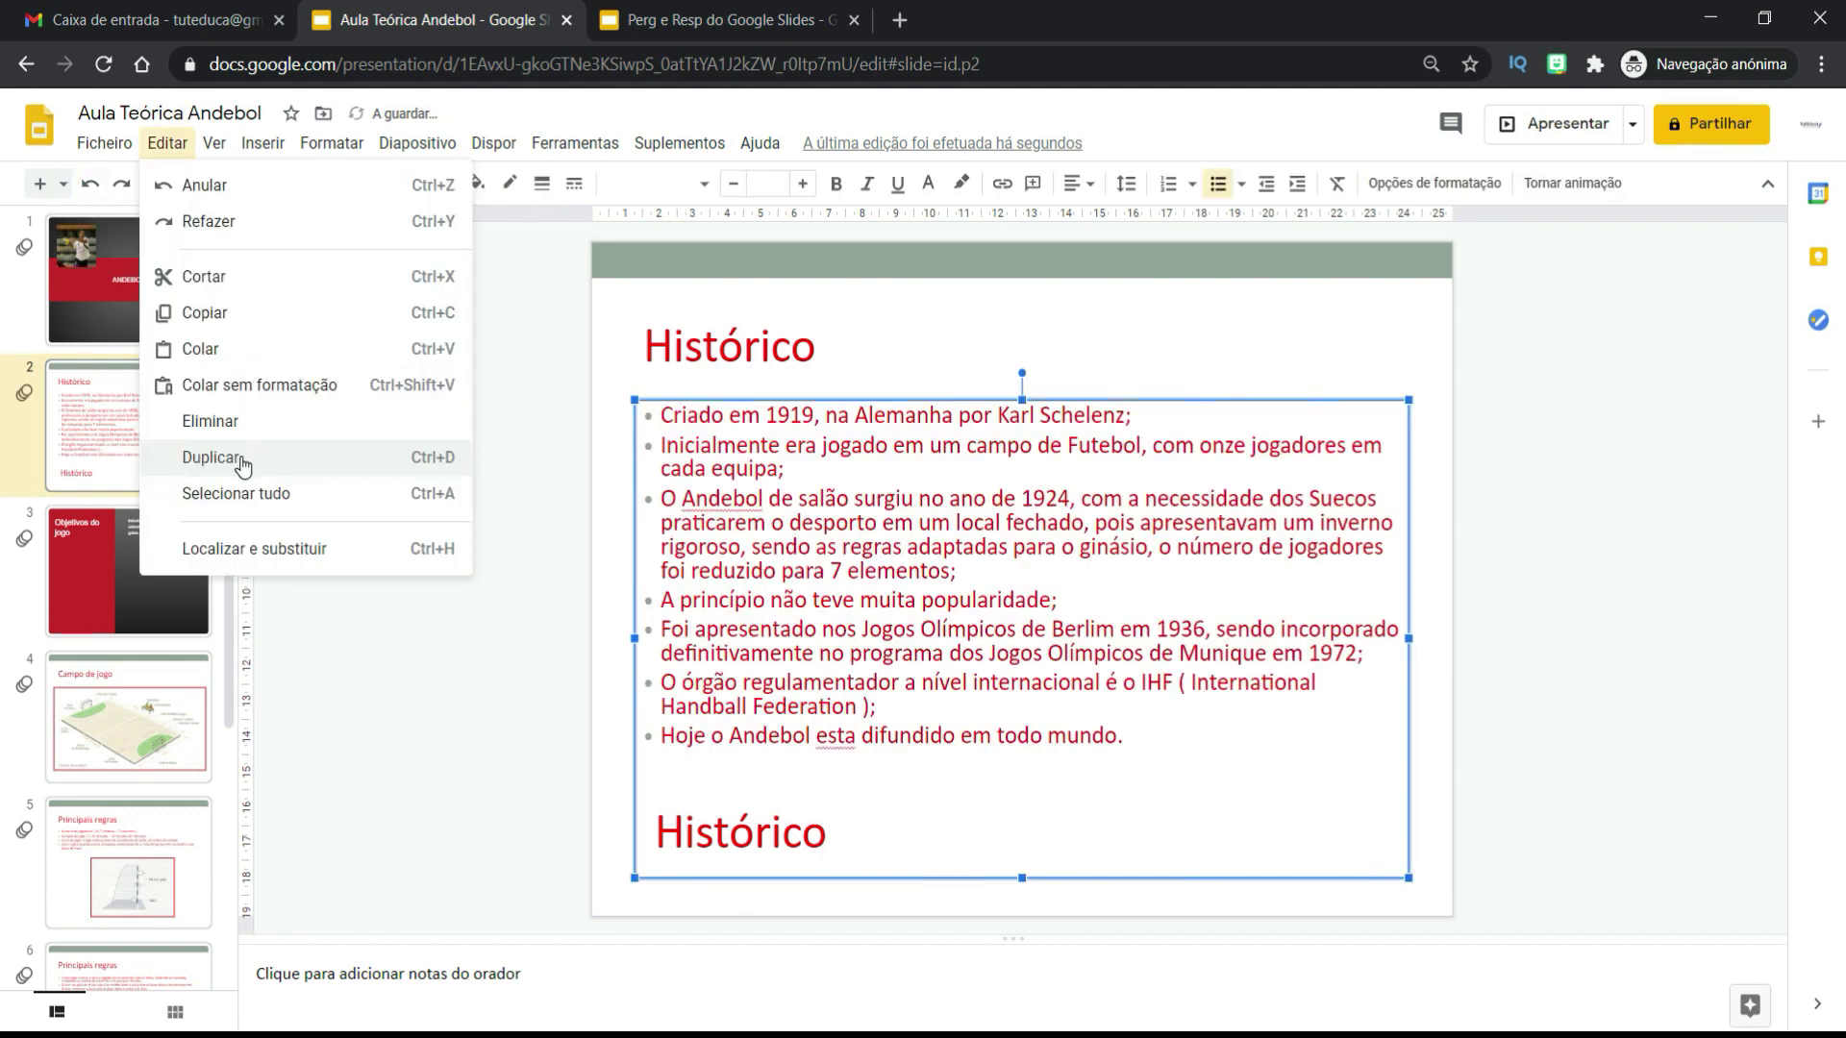
{"action": "left_click", "coordinate": [238, 459]}
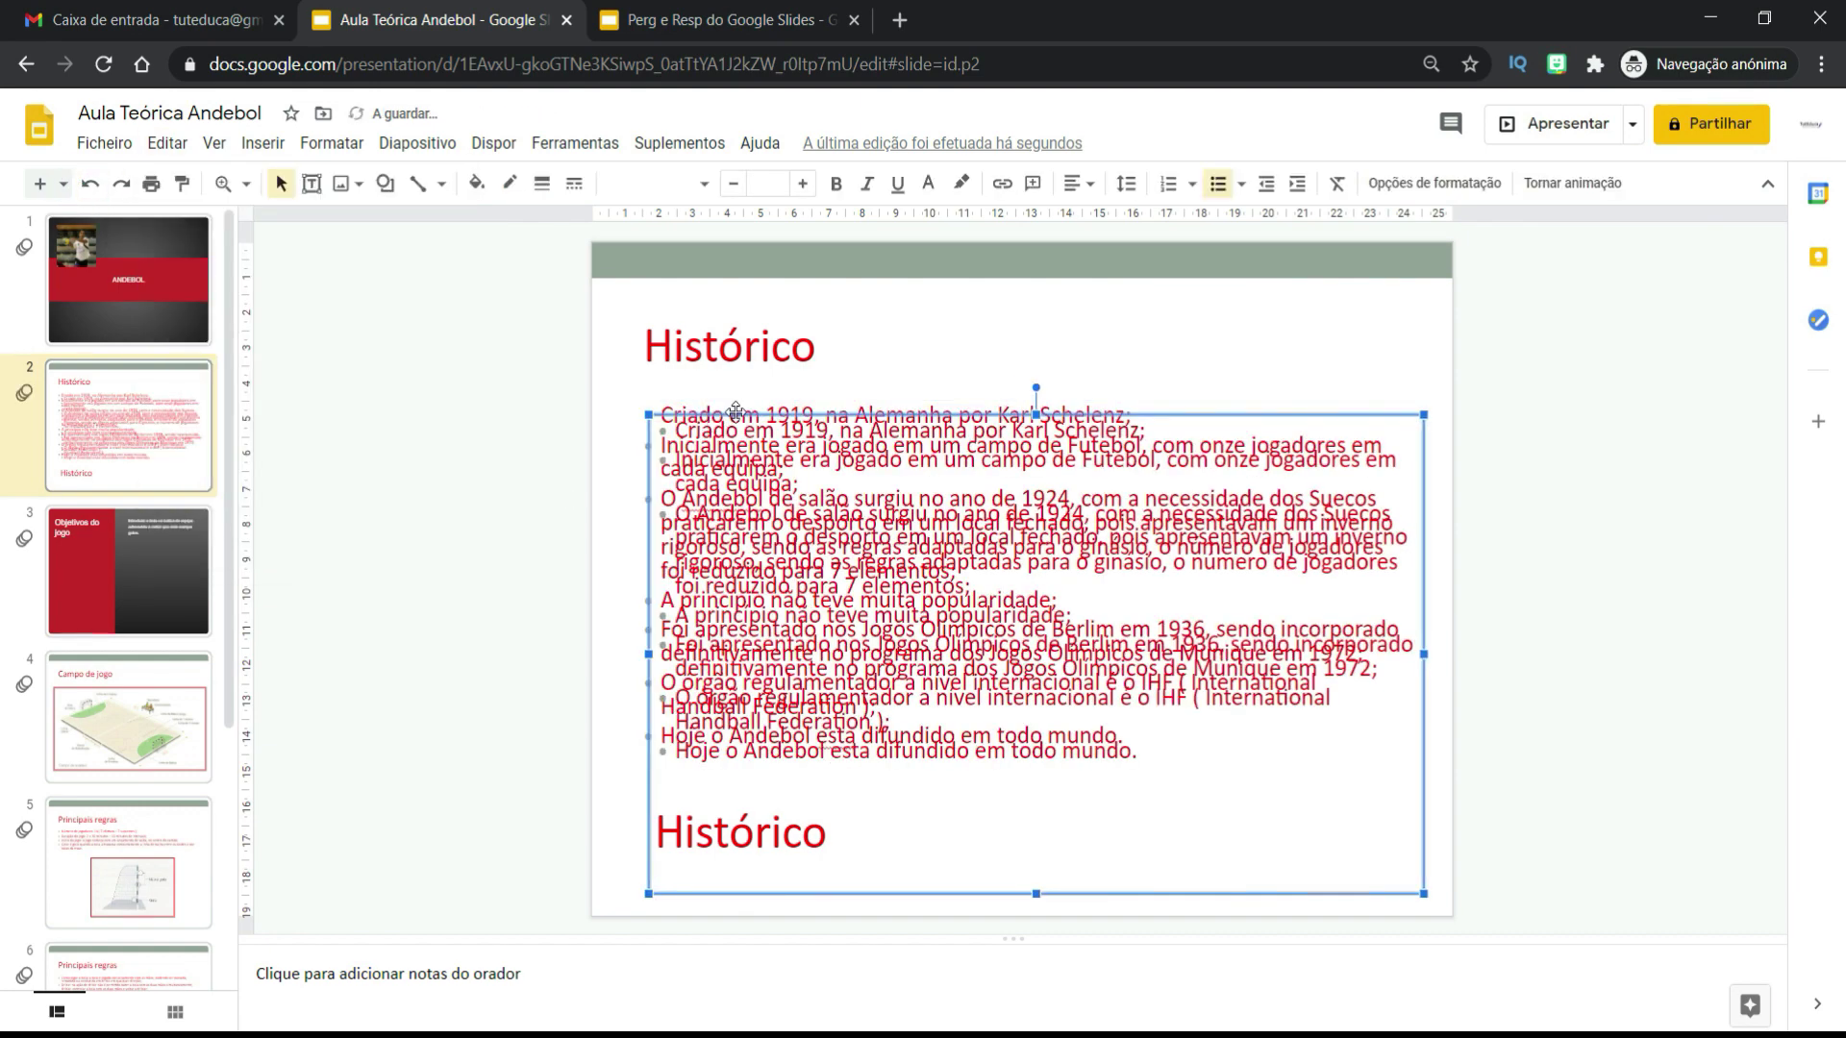
{"action": "left_click_drag", "start_coordinate": [735, 412], "coordinate": [1144, 485]}
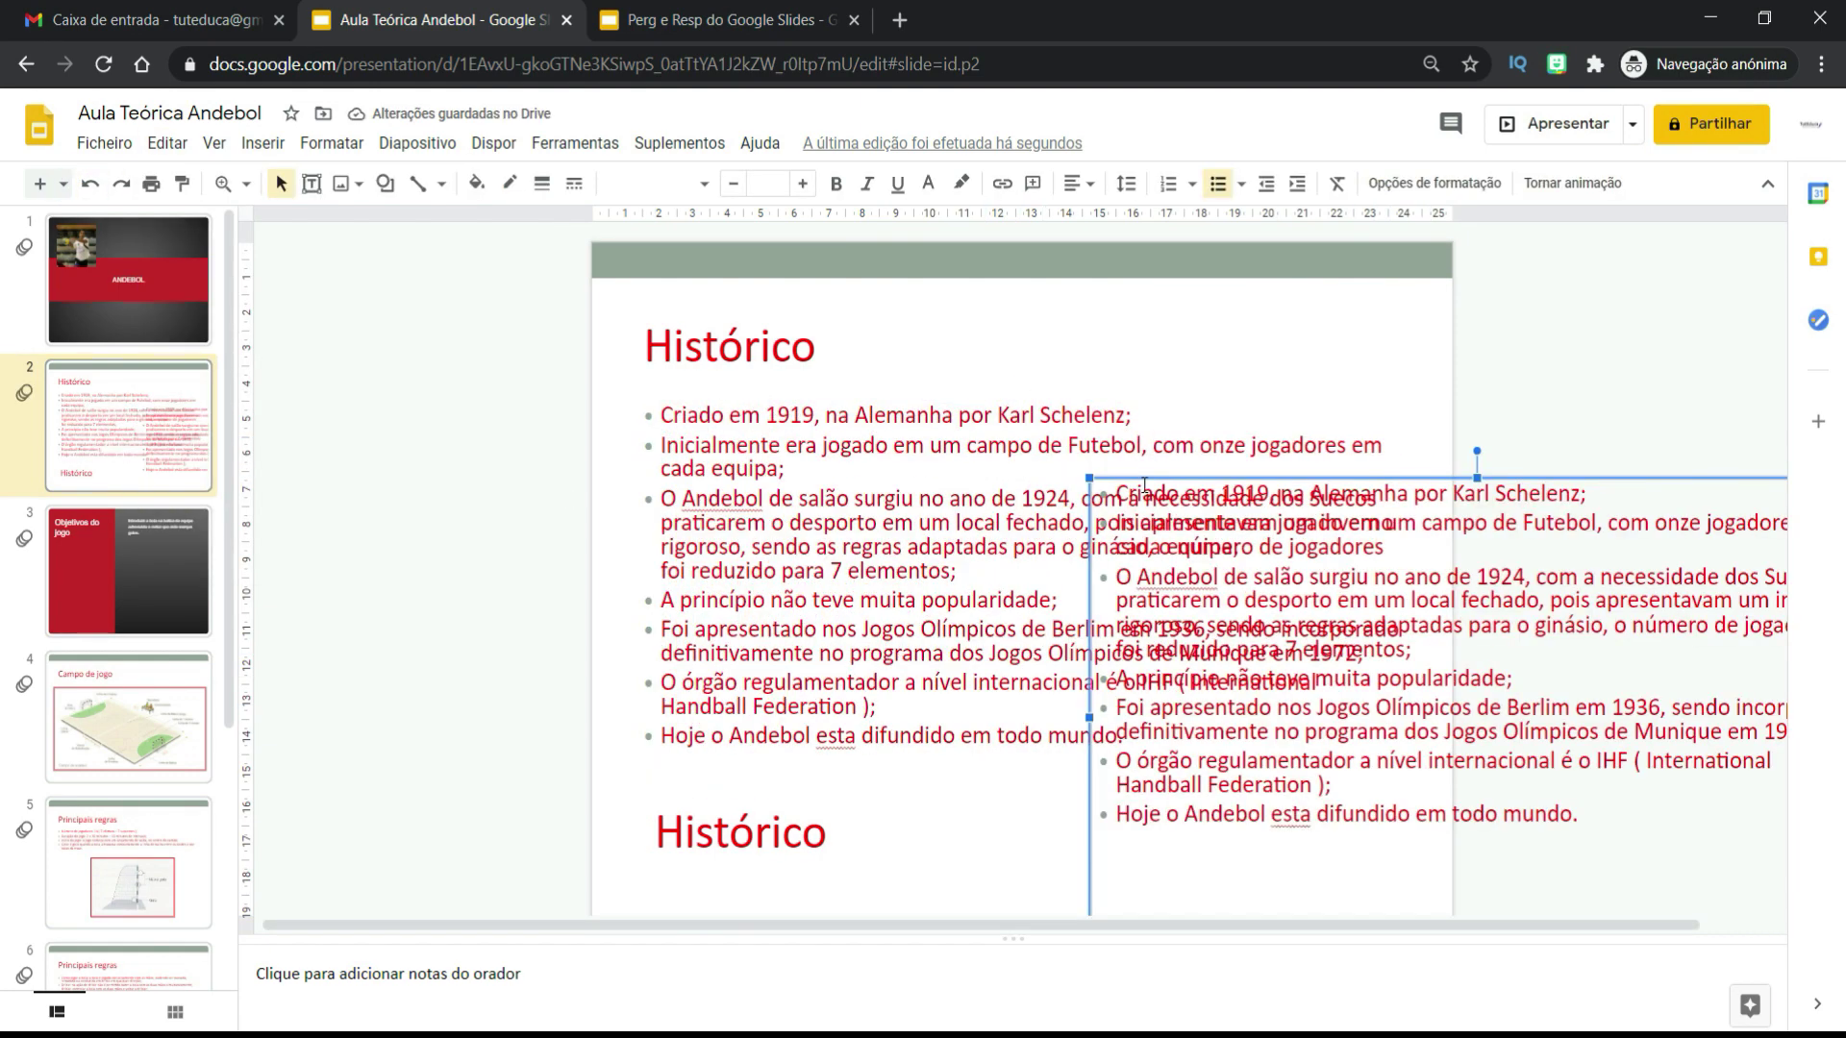
{"action": "key", "text": "ctrl+z"}
{"action": "key", "text": "ctrl+z"}
{"action": "left_click", "coordinate": [167, 144]}
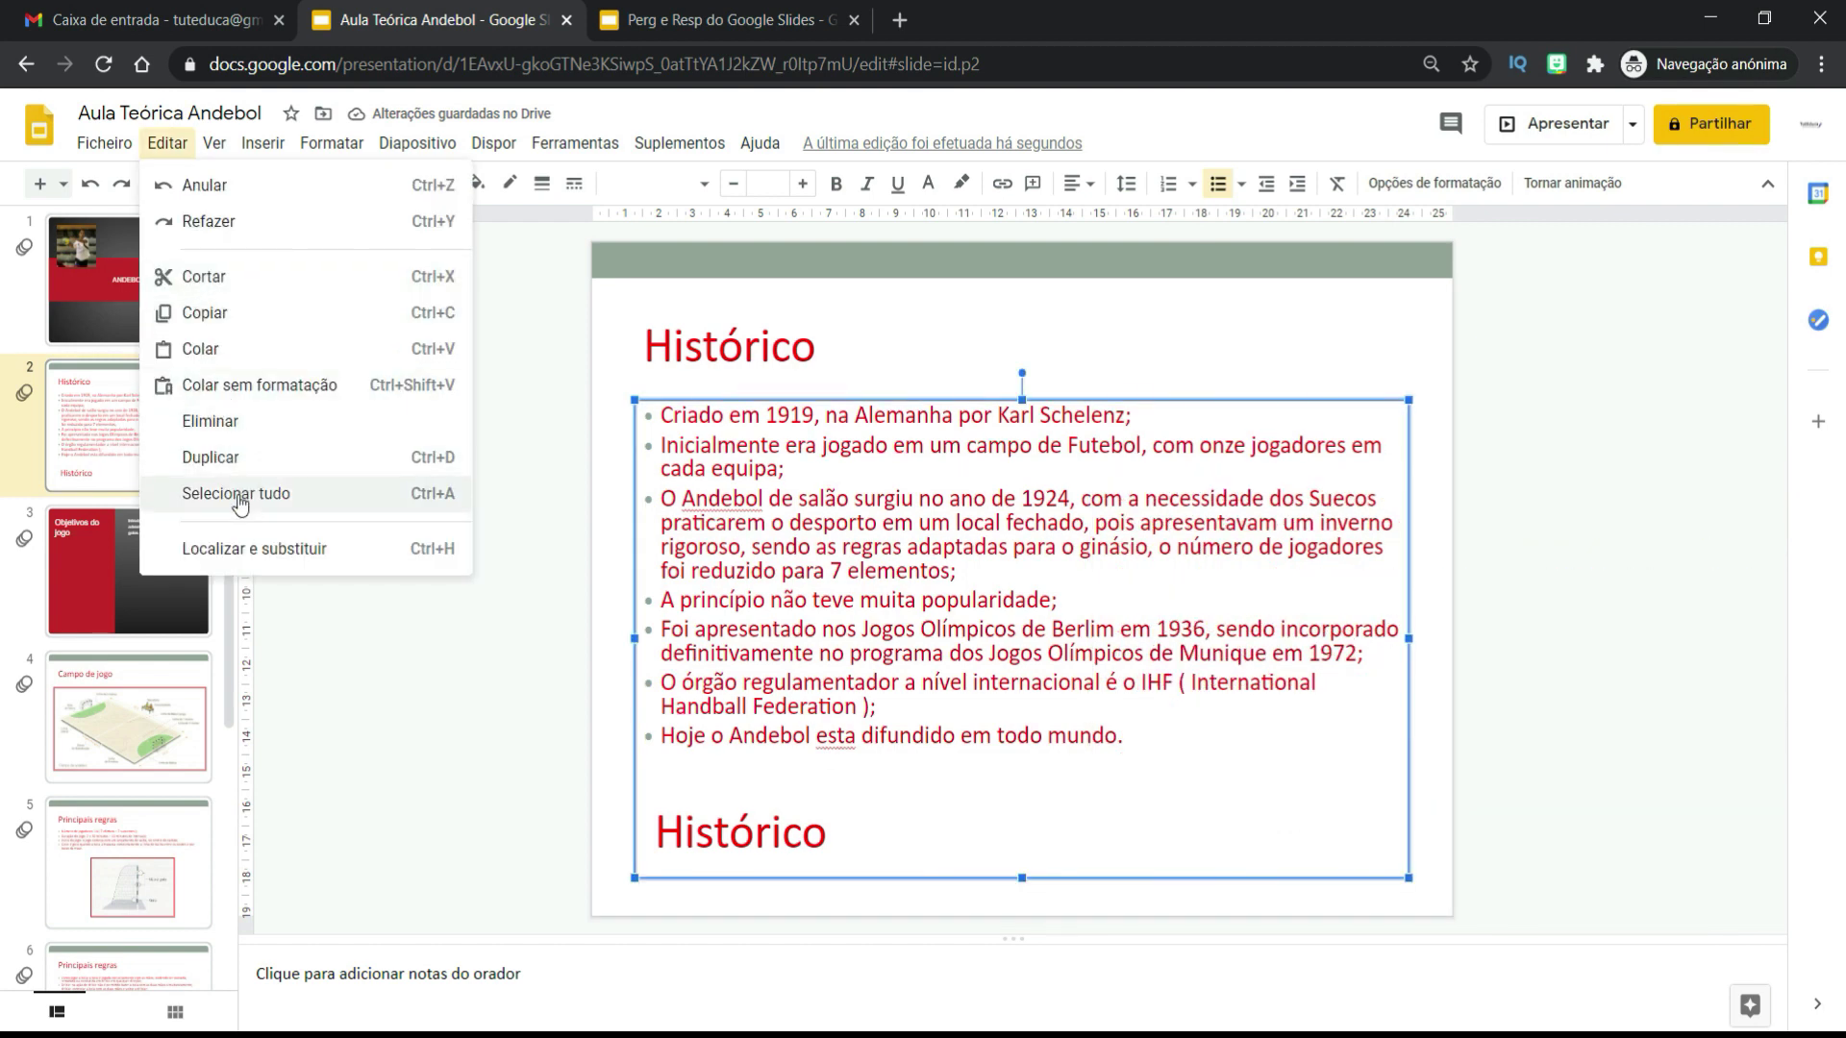
{"action": "left_click", "coordinate": [251, 491]}
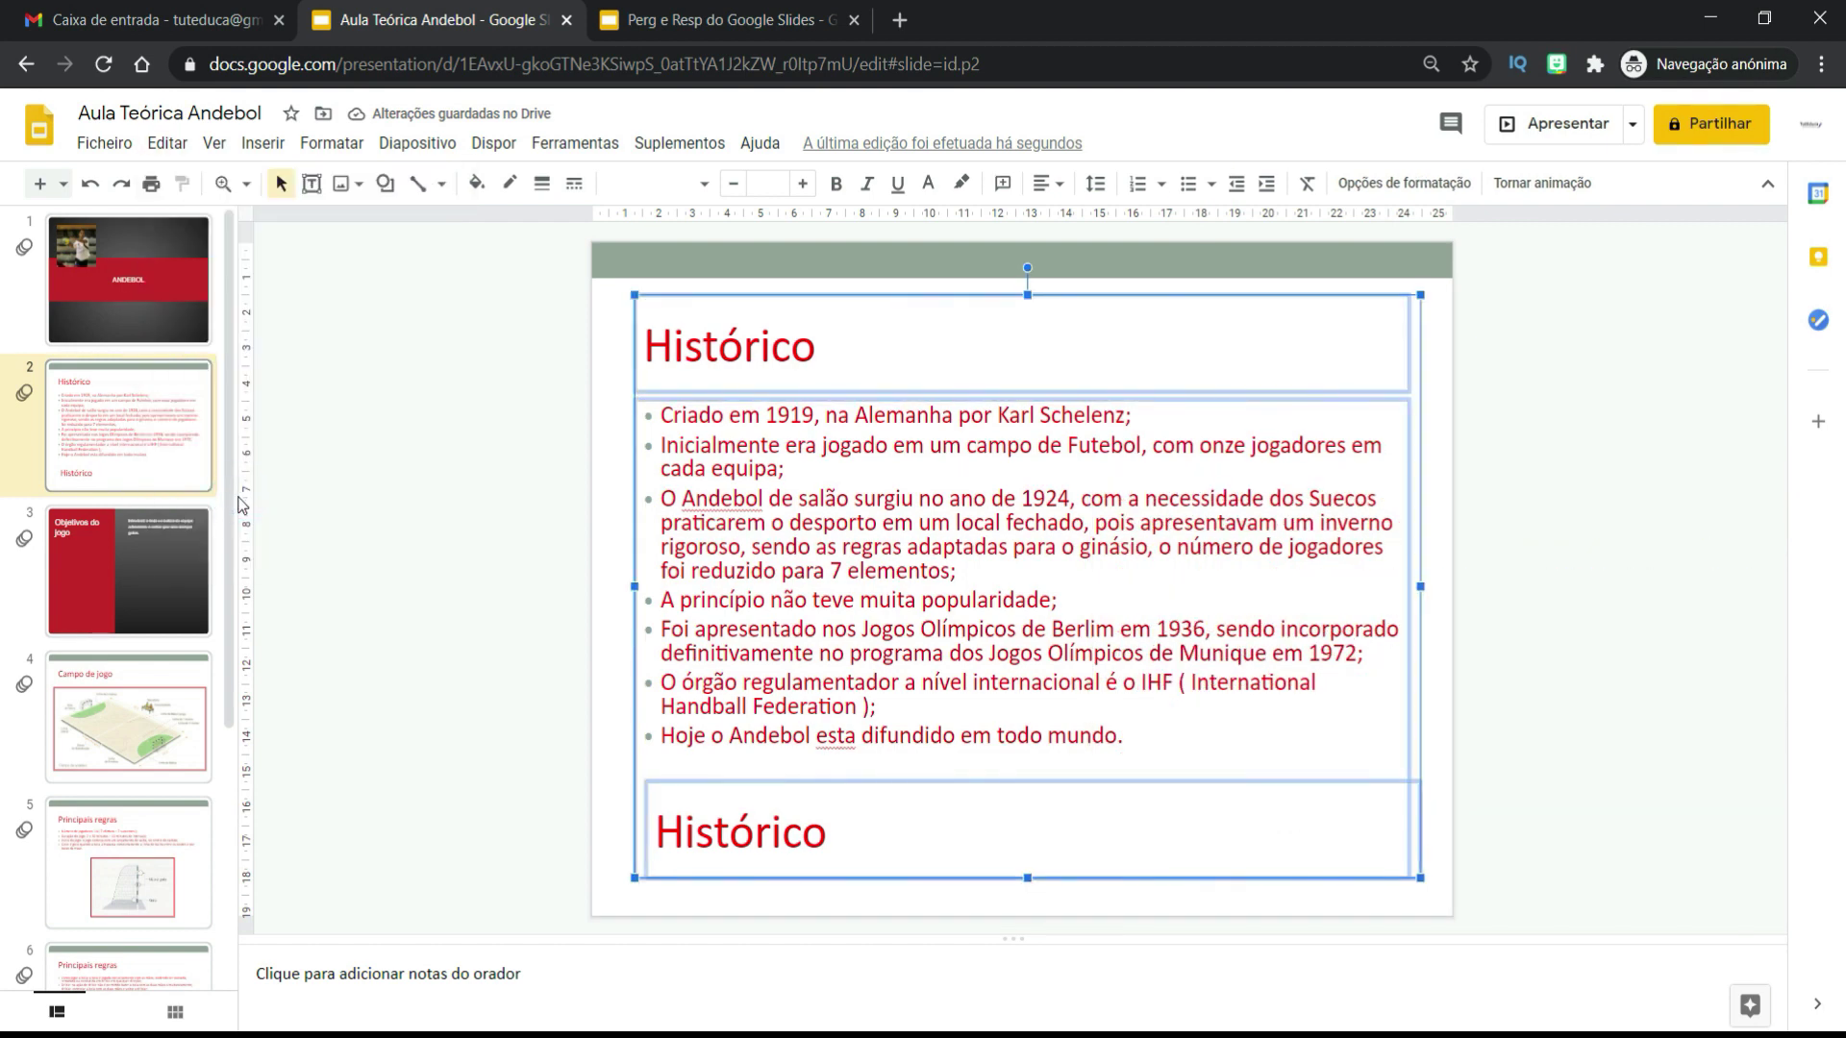
{"action": "left_click", "coordinate": [708, 193]}
{"action": "left_click", "coordinate": [684, 391]}
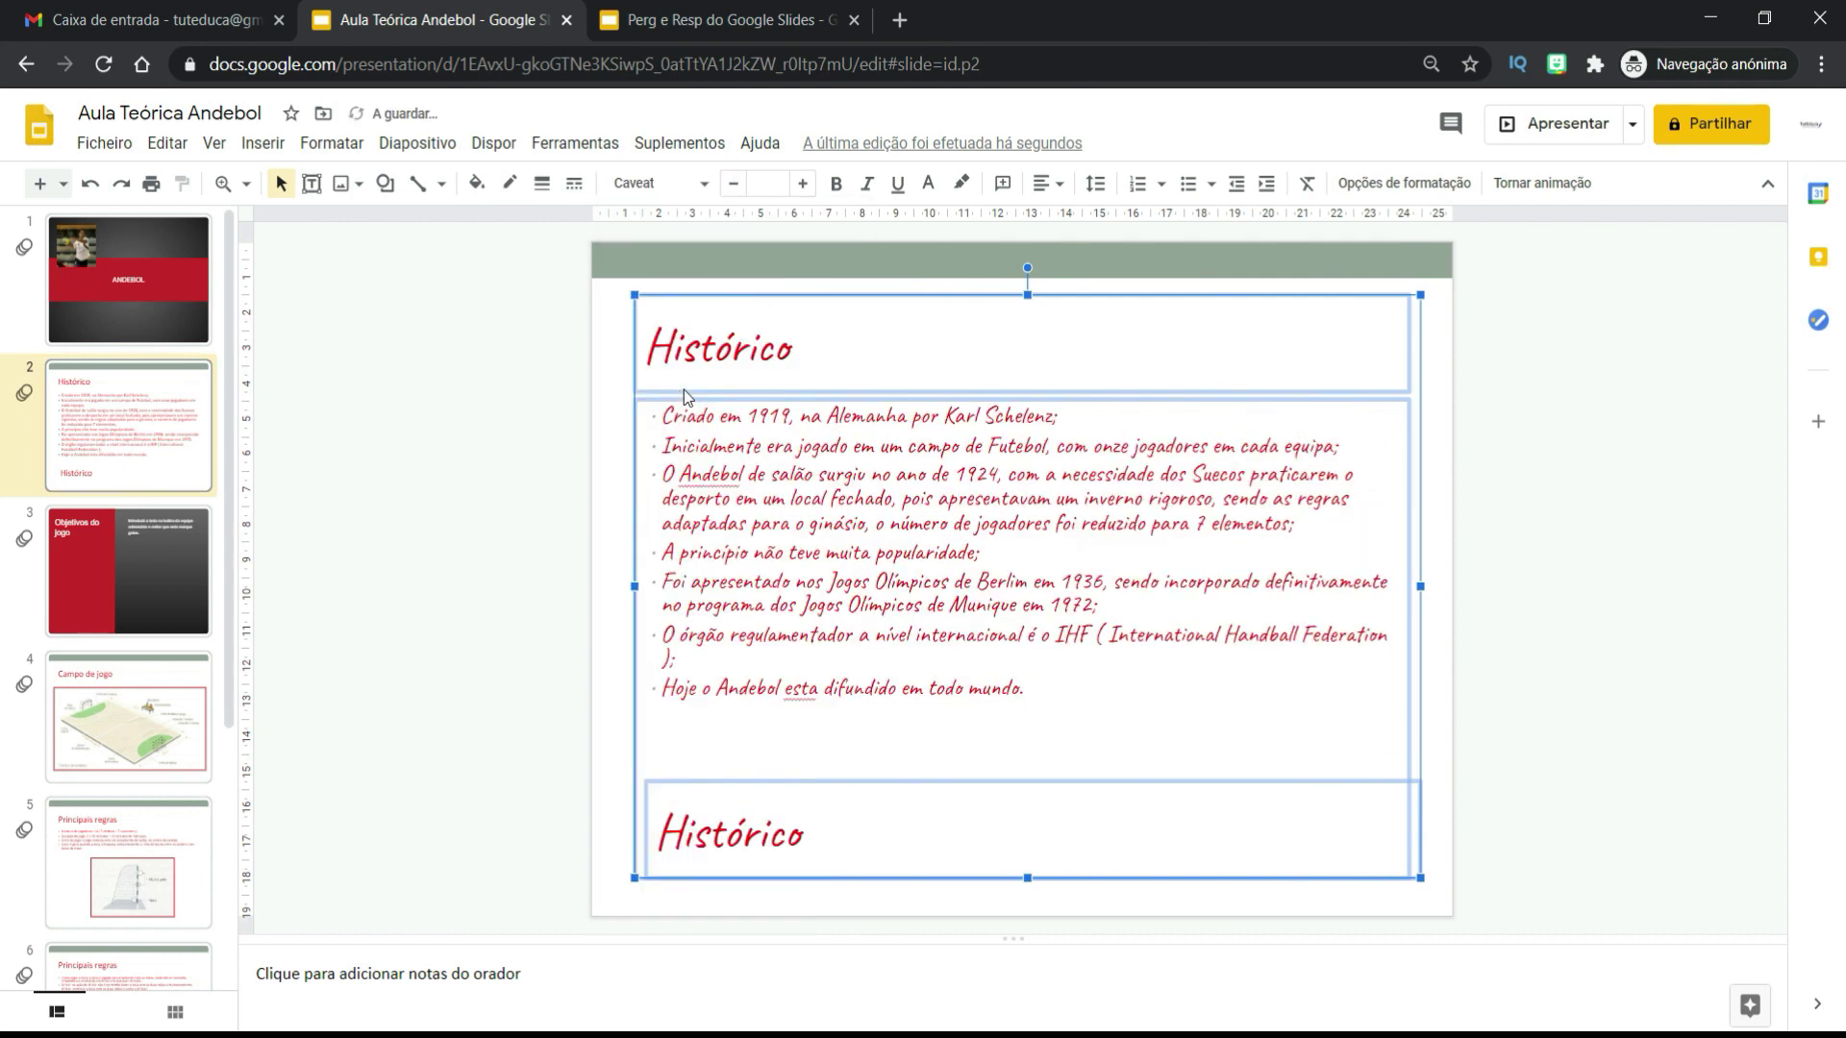
{"action": "left_click", "coordinate": [468, 502]}
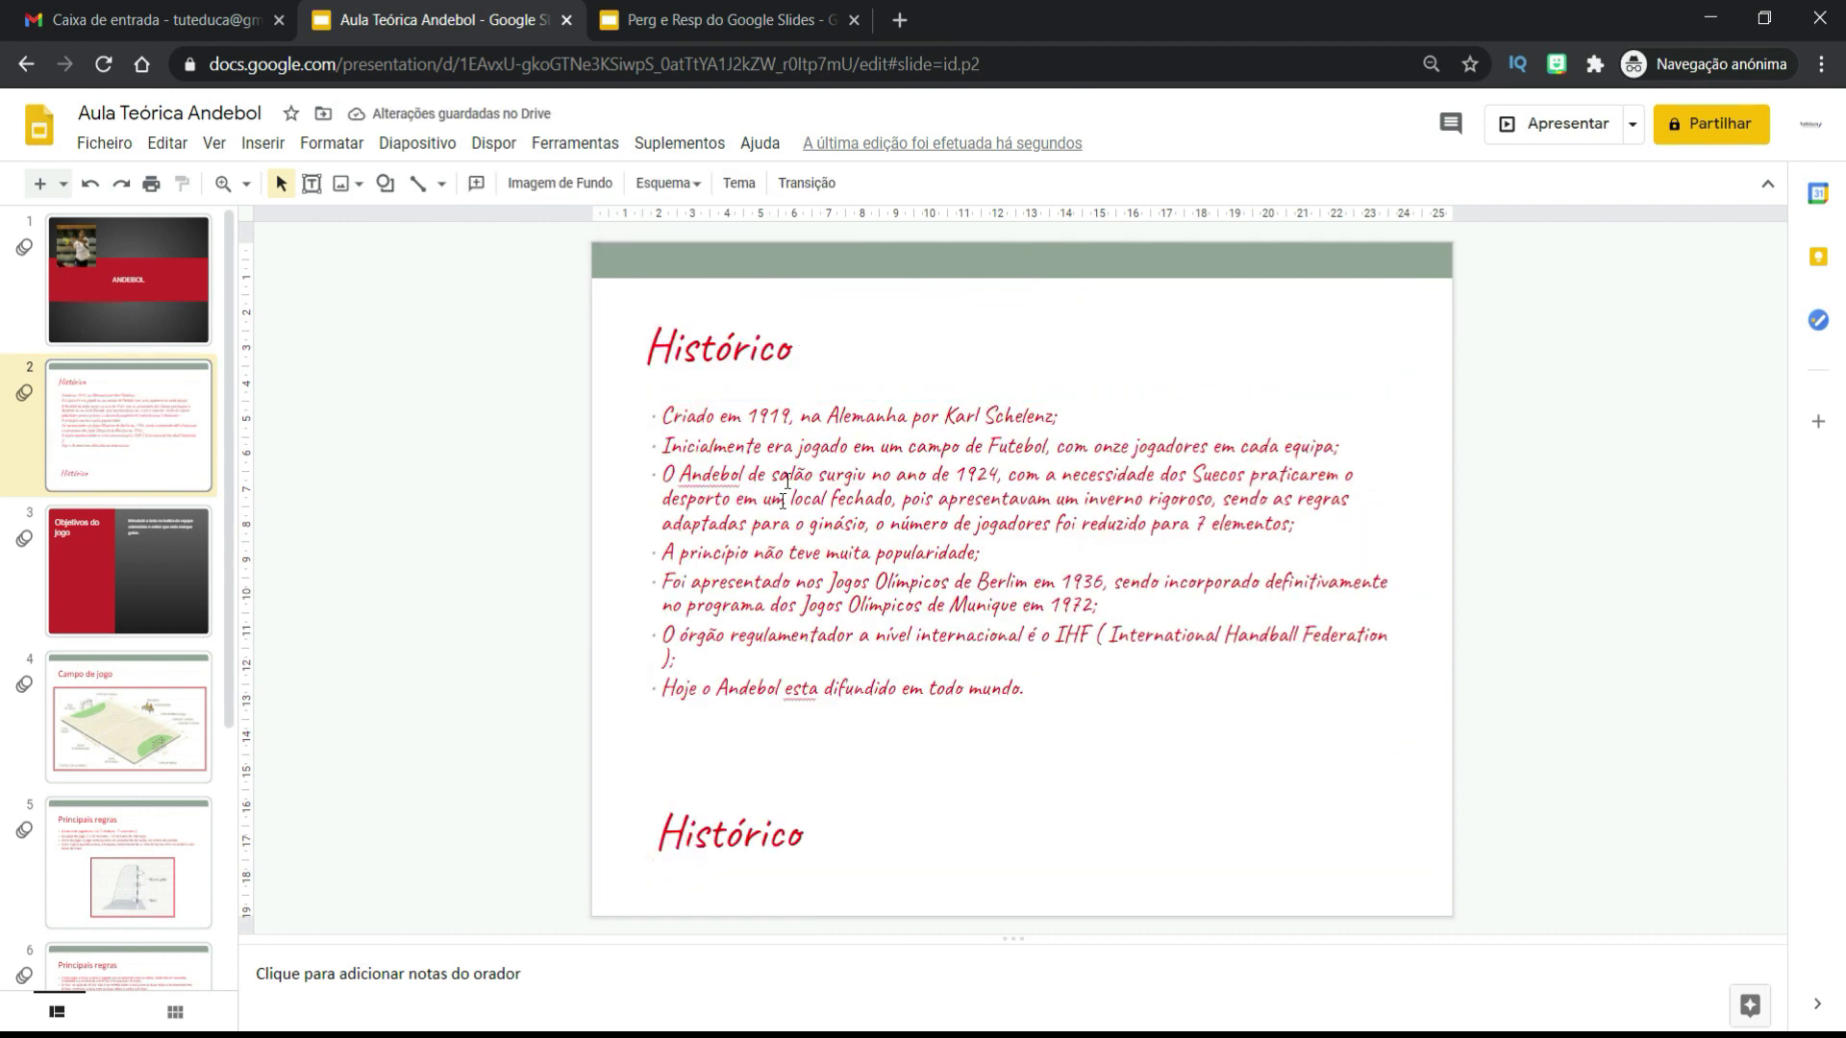
{"action": "key", "text": "ctrl+z"}
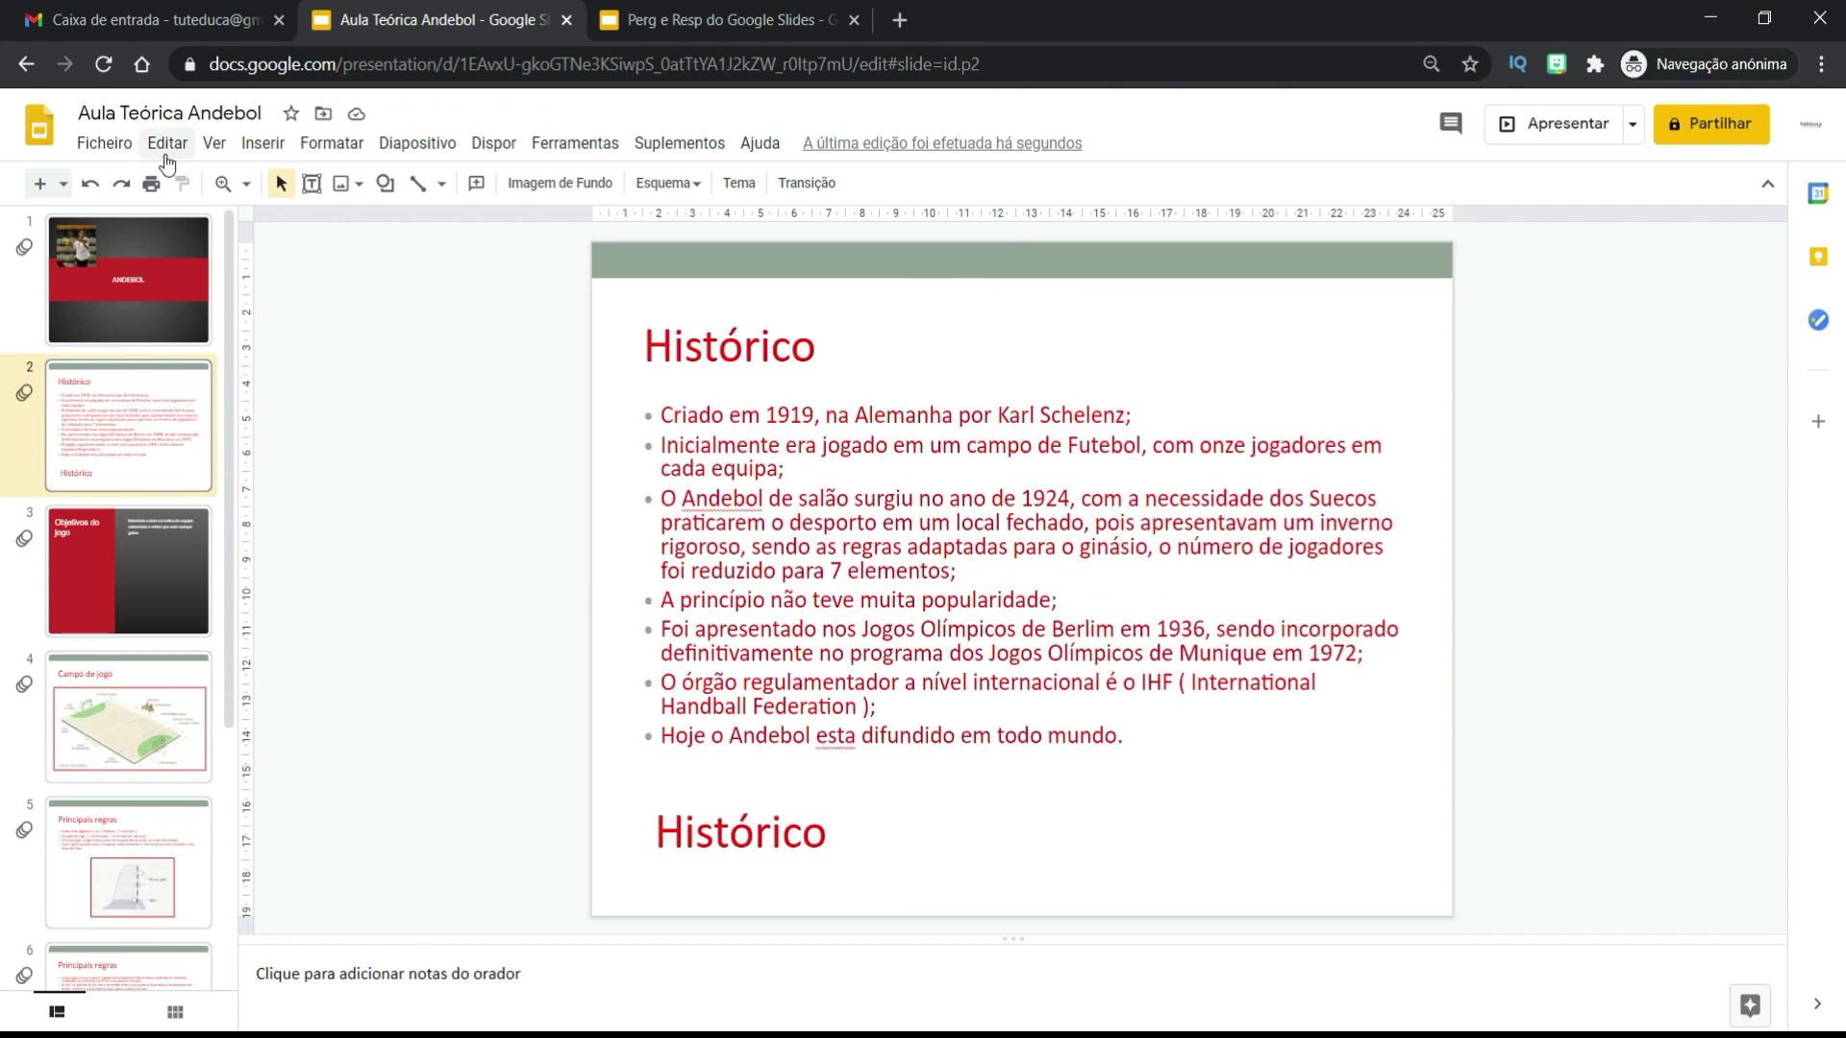
{"action": "left_click", "coordinate": [167, 142]}
{"action": "left_click", "coordinate": [243, 553]}
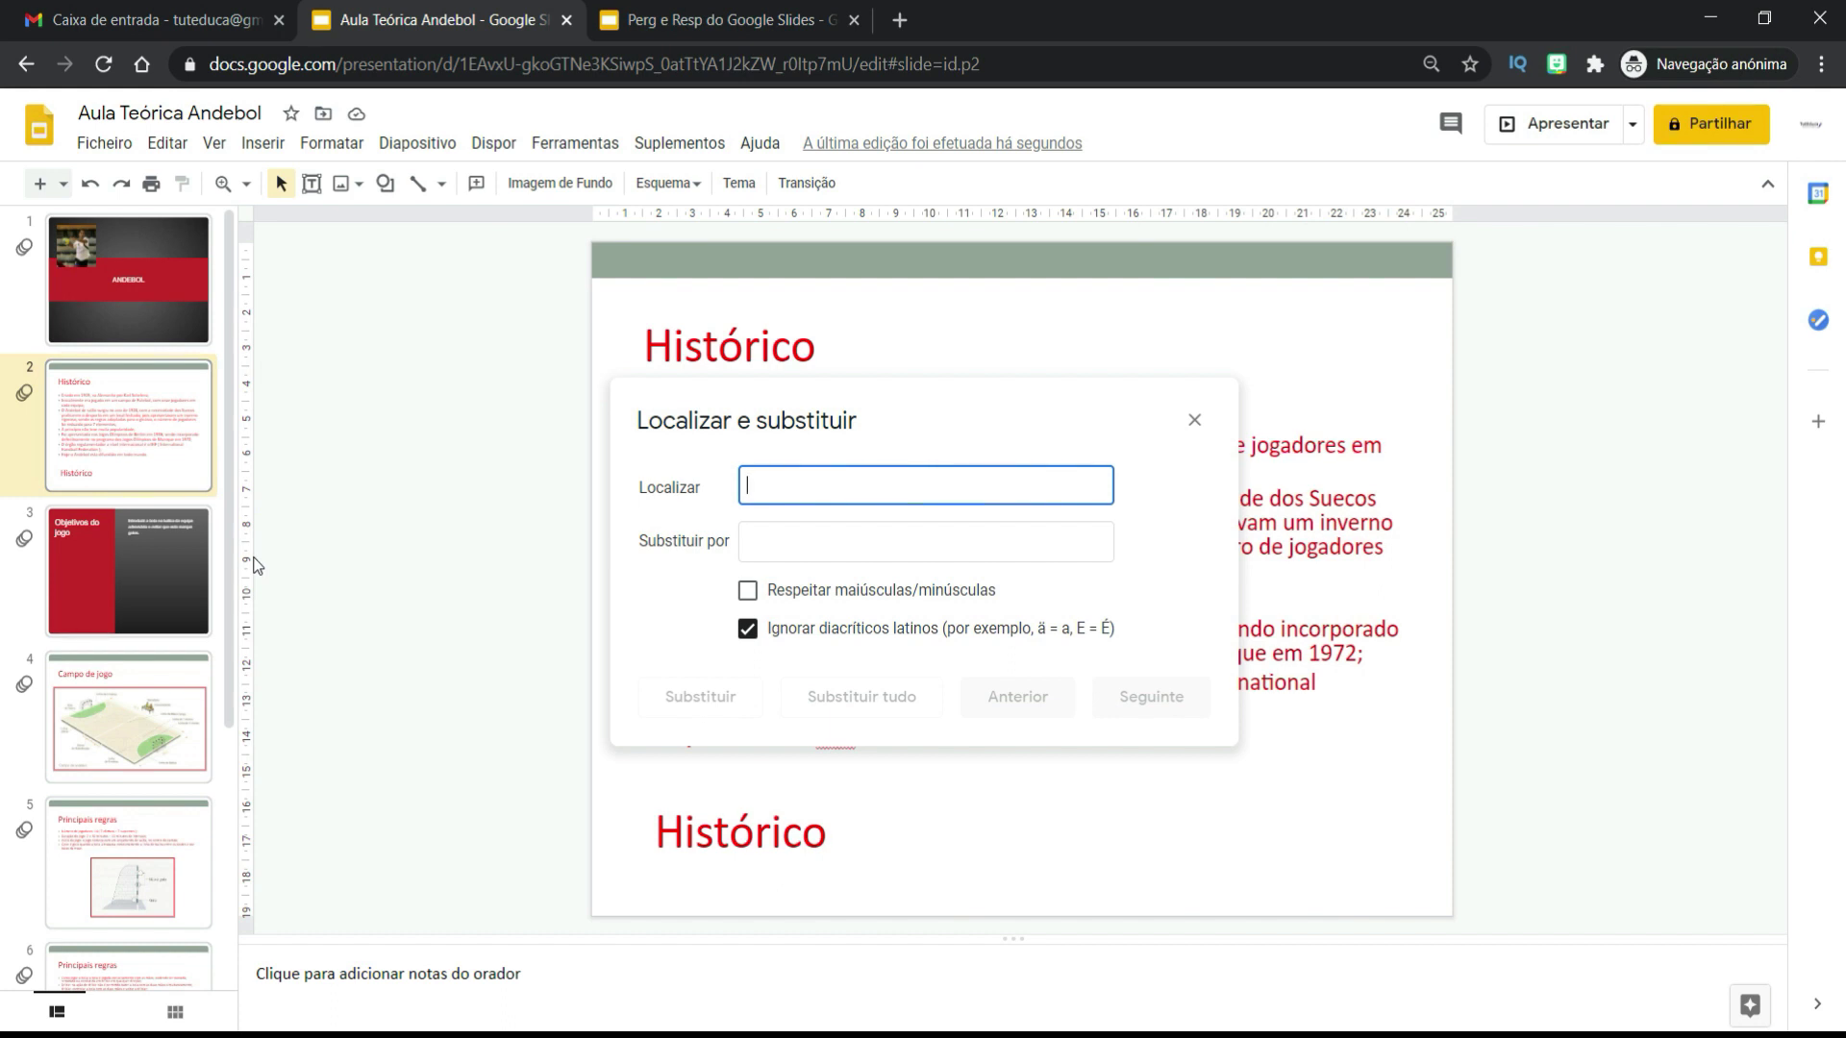
Step: Replace every 'Andebol' with 'Handball' across the deck and close Find and replace
{"action": "left_click", "coordinate": [858, 402]}
{"action": "left_click_drag", "start_coordinate": [873, 404], "coordinate": [1175, 464]}
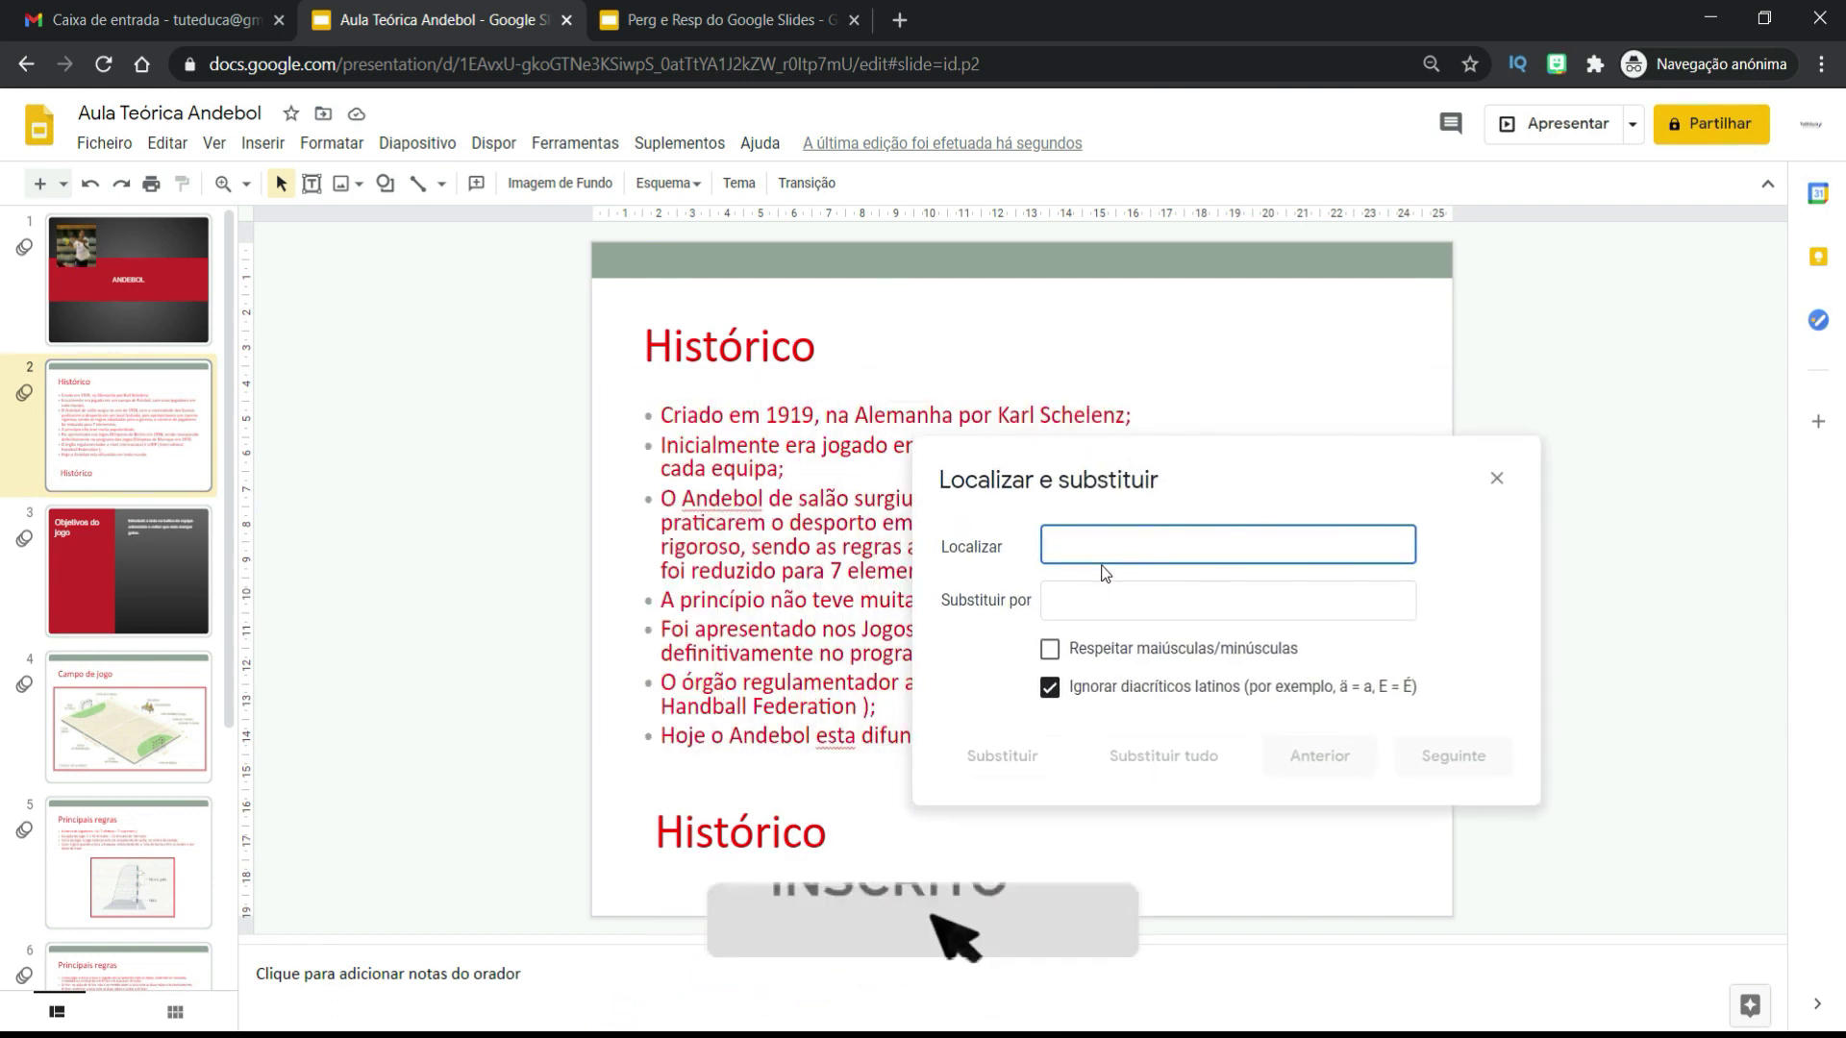
{"action": "type", "text": "A"}
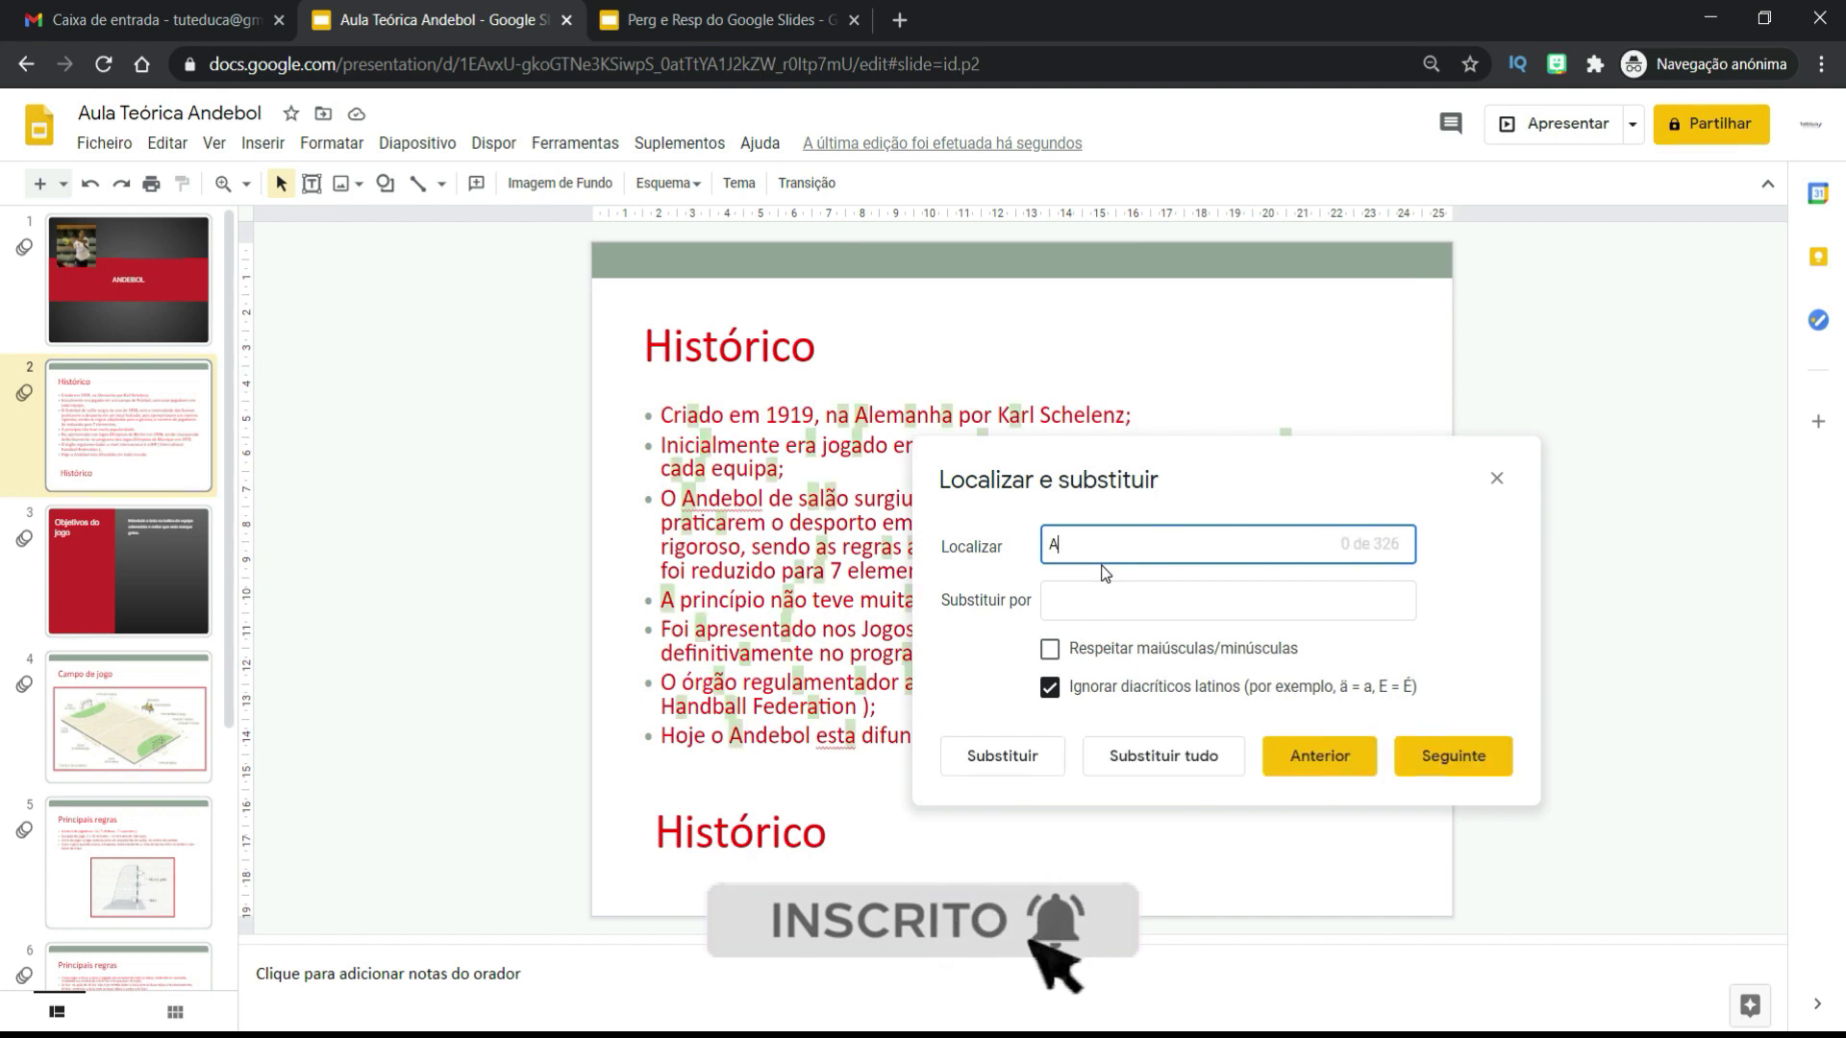
{"action": "type", "text": "ndebol"}
{"action": "left_click", "coordinate": [1119, 601]}
{"action": "type", "text": "Handball"}
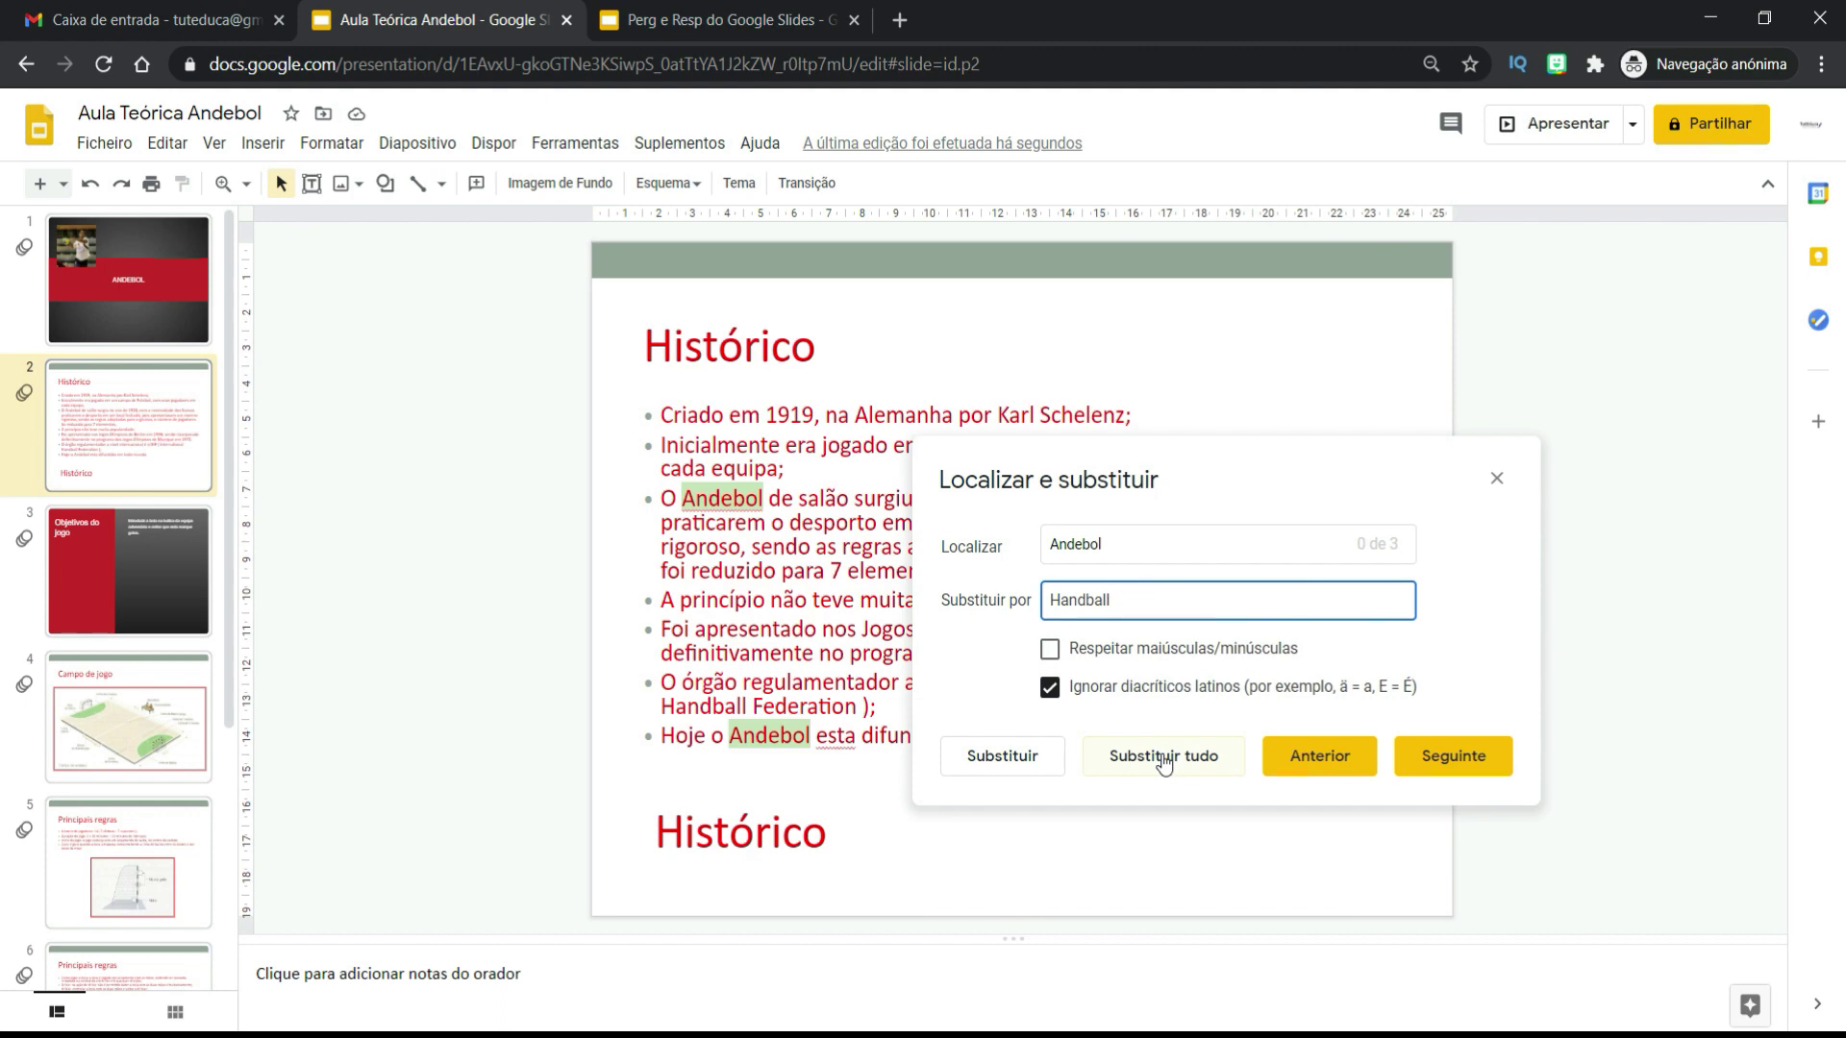
{"action": "left_click", "coordinate": [1164, 760]}
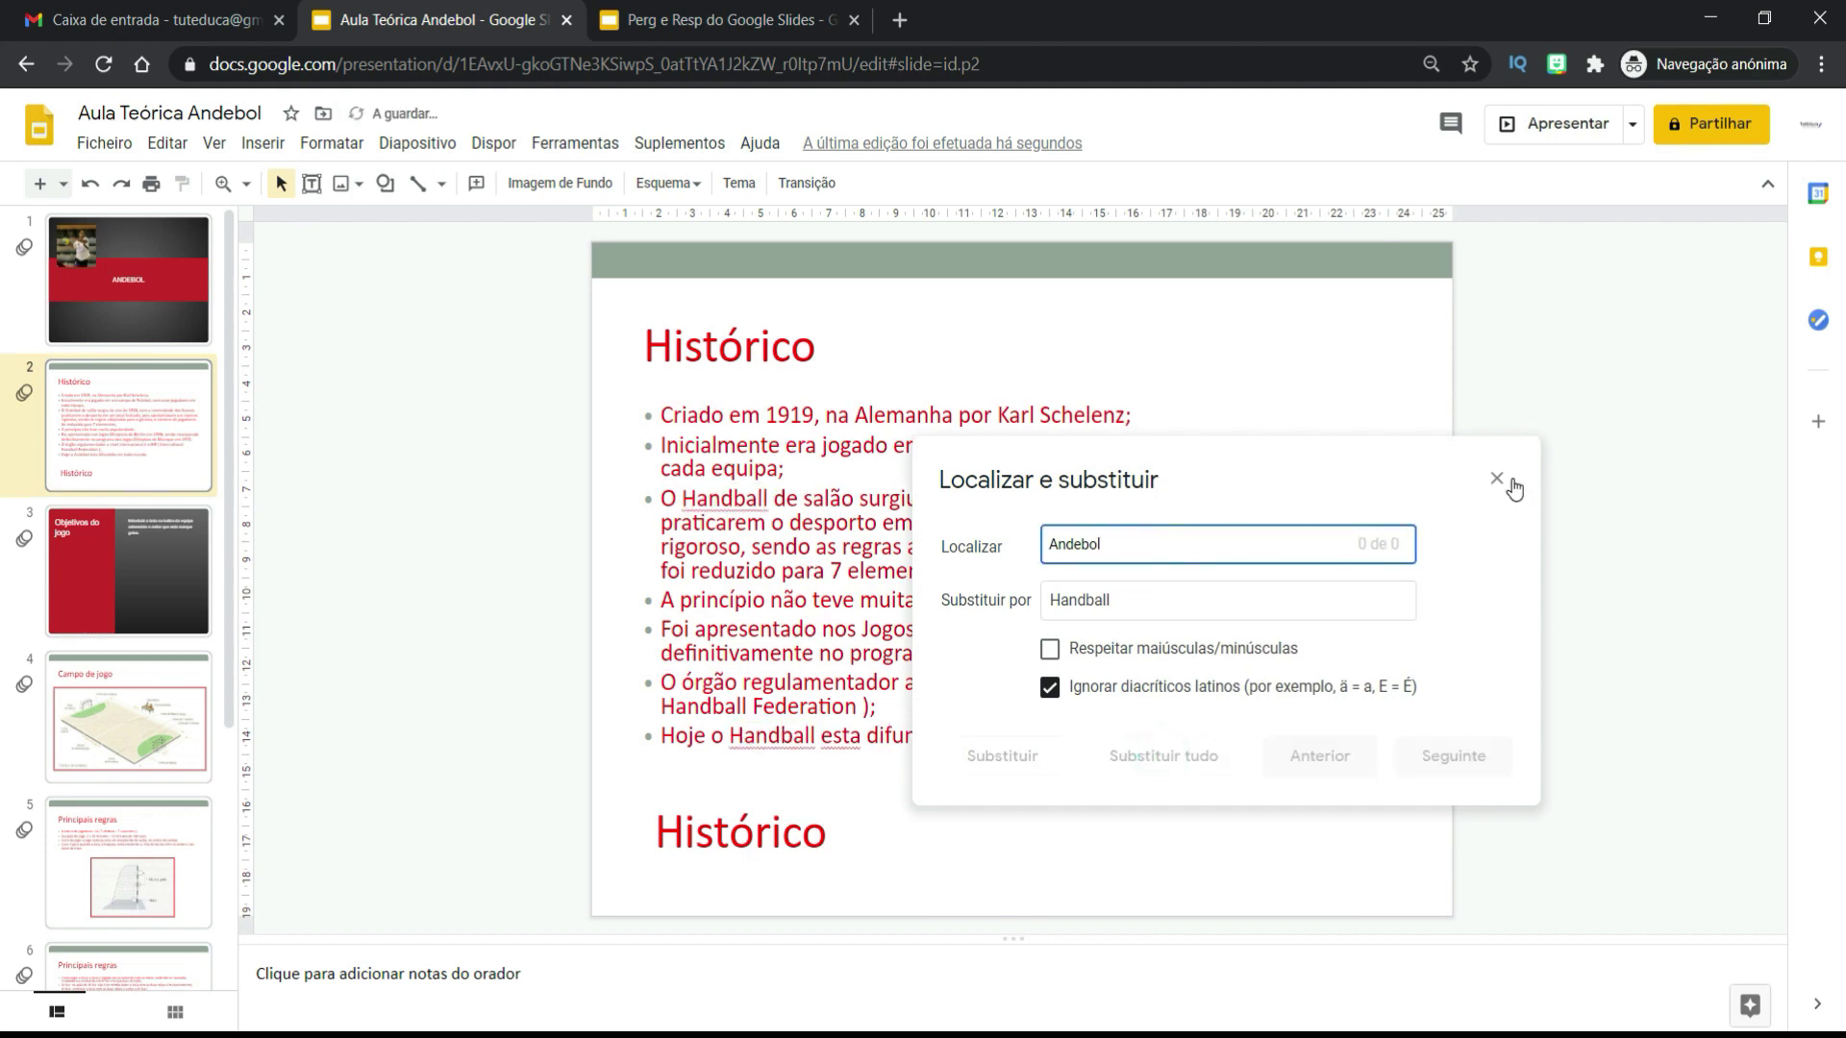
{"action": "left_click", "coordinate": [1496, 479]}
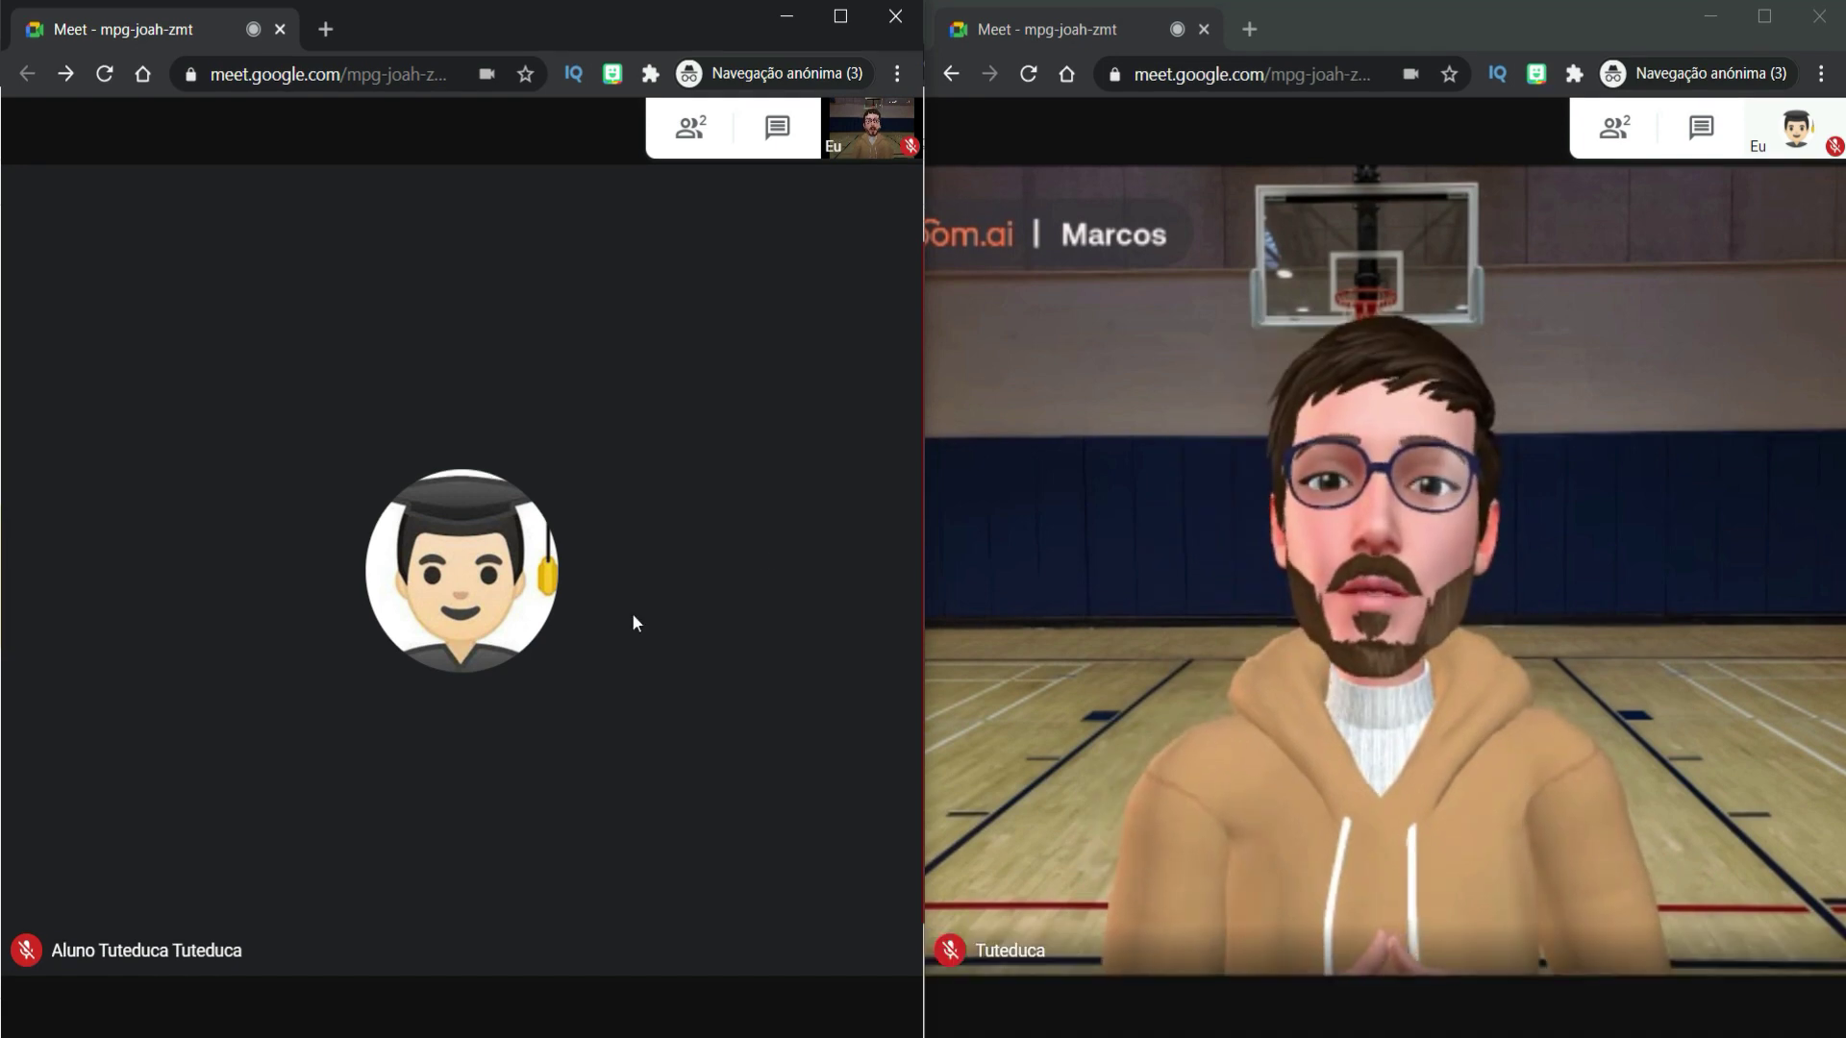
Step: Share the Slides tab in the Meet call and start the slideshow in presenter view
{"action": "mouse_move", "coordinate": [632, 623]}
{"action": "left_click", "coordinate": [761, 985]}
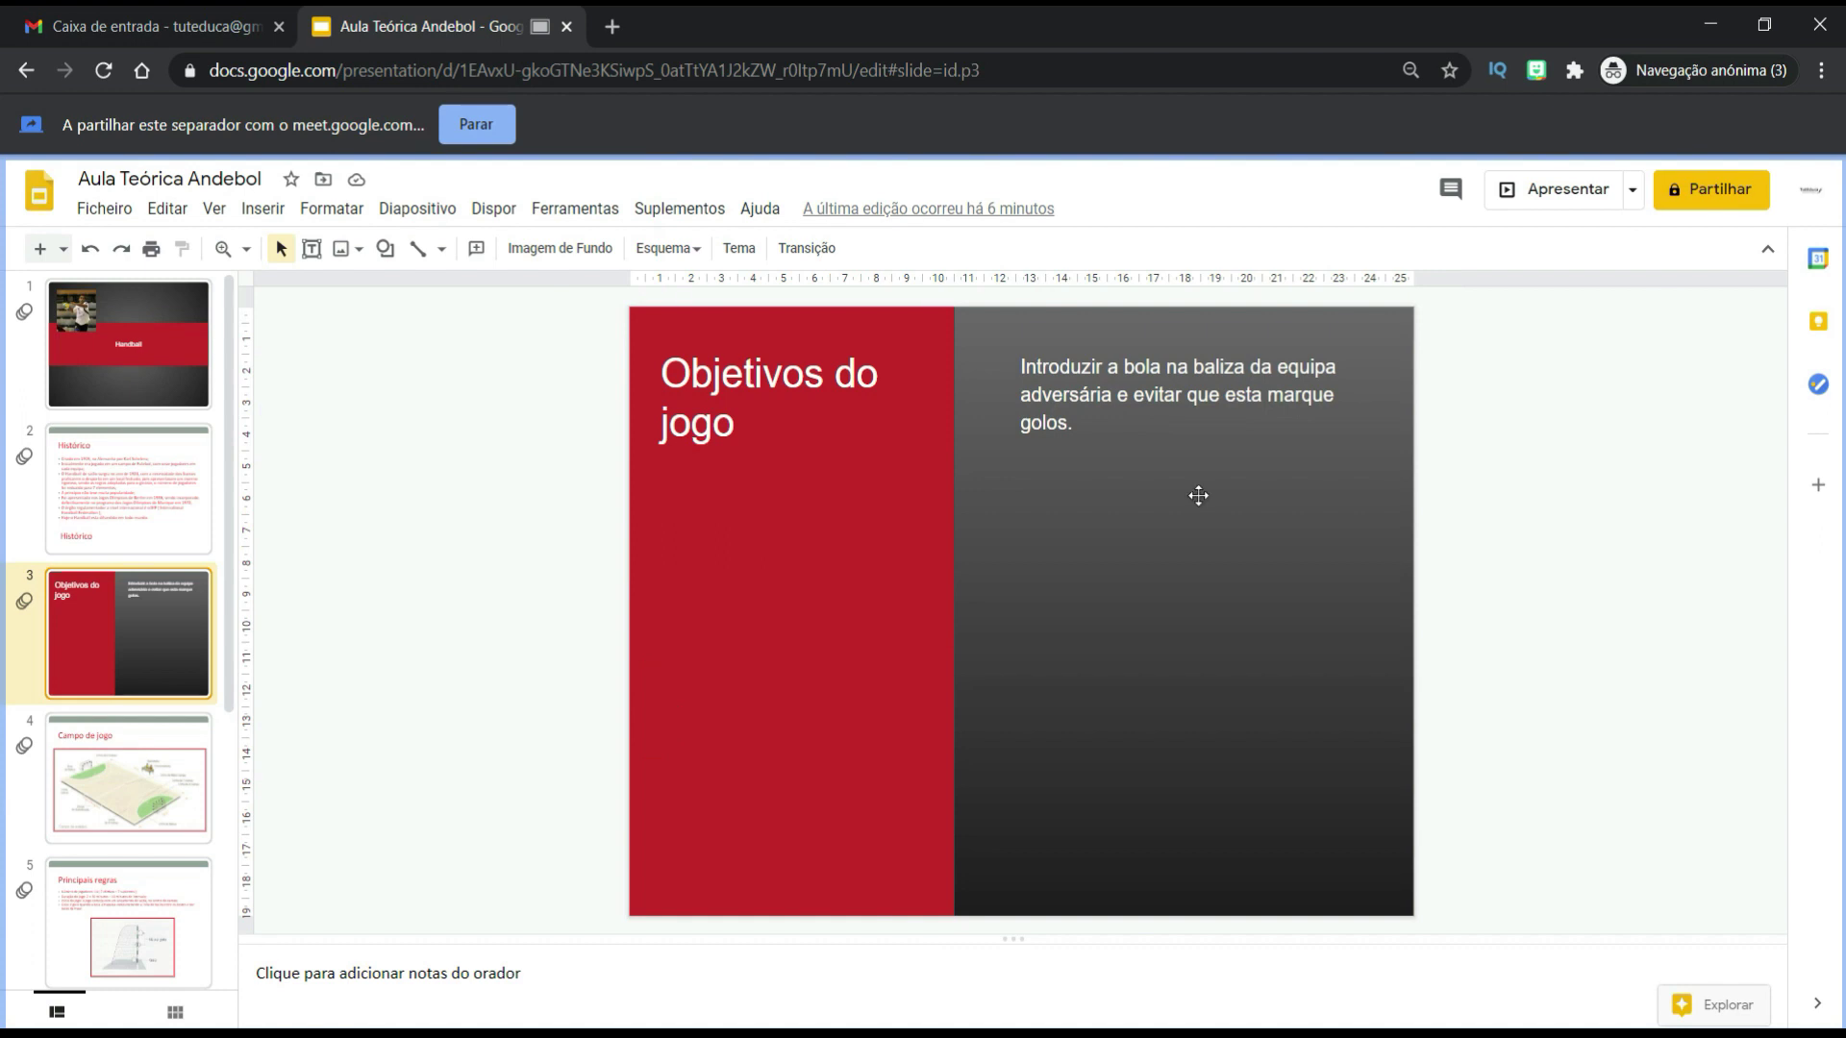
{"action": "left_click", "coordinate": [1633, 192]}
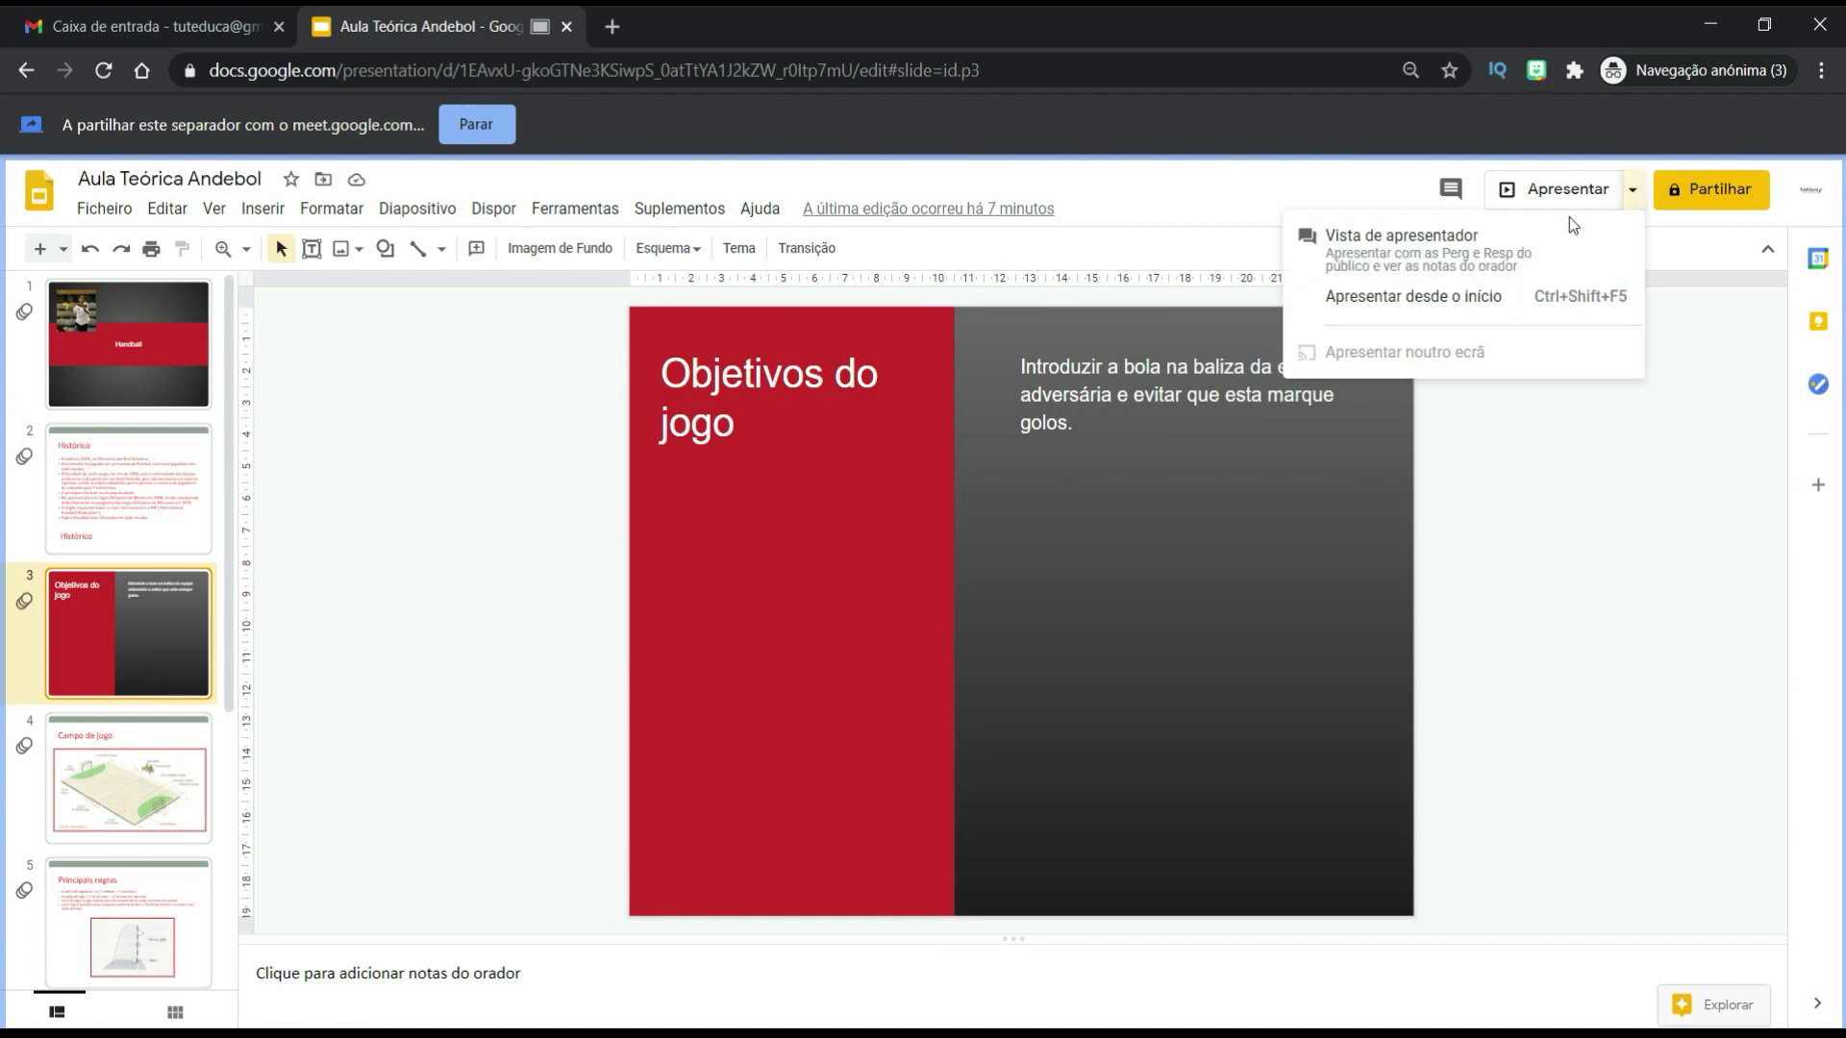
{"action": "left_click", "coordinate": [1505, 264]}
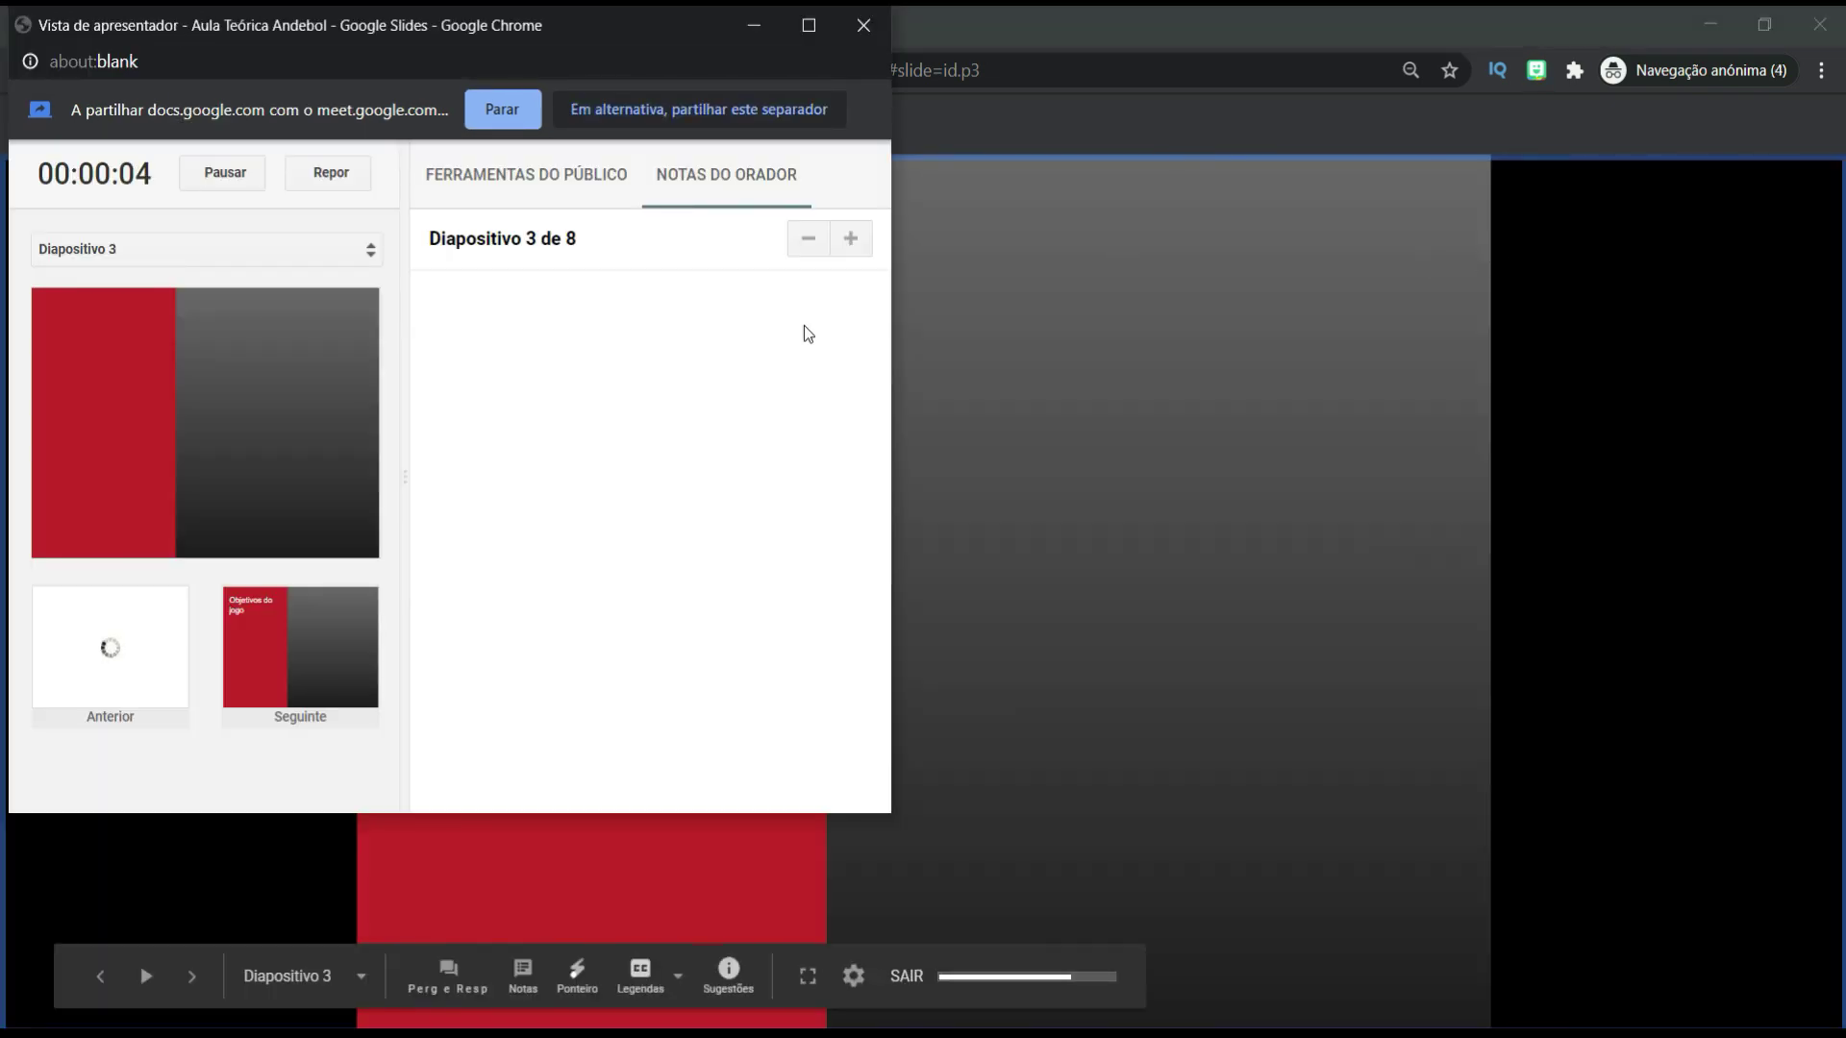
Step: Start a new audience Q&A session and copy its link slides.app.goo.gl/6En8B
{"action": "left_click", "coordinate": [500, 173]}
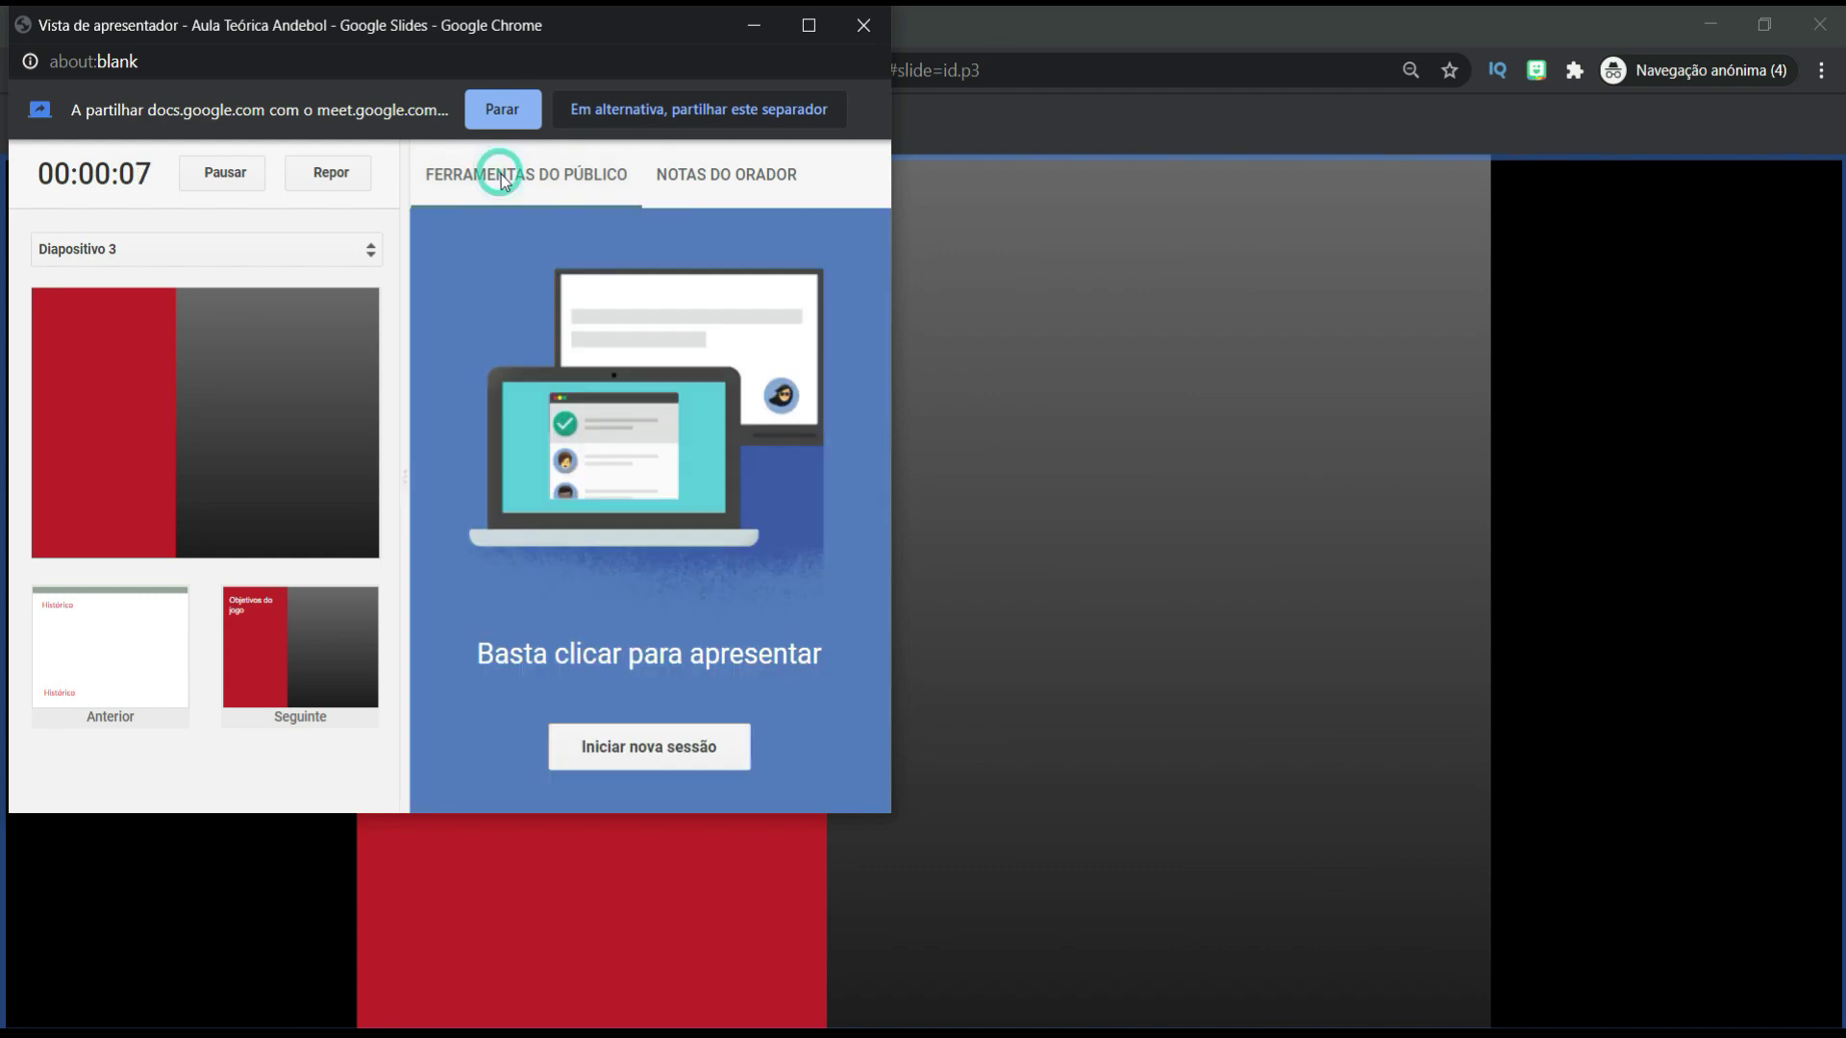
{"action": "left_click", "coordinate": [633, 750]}
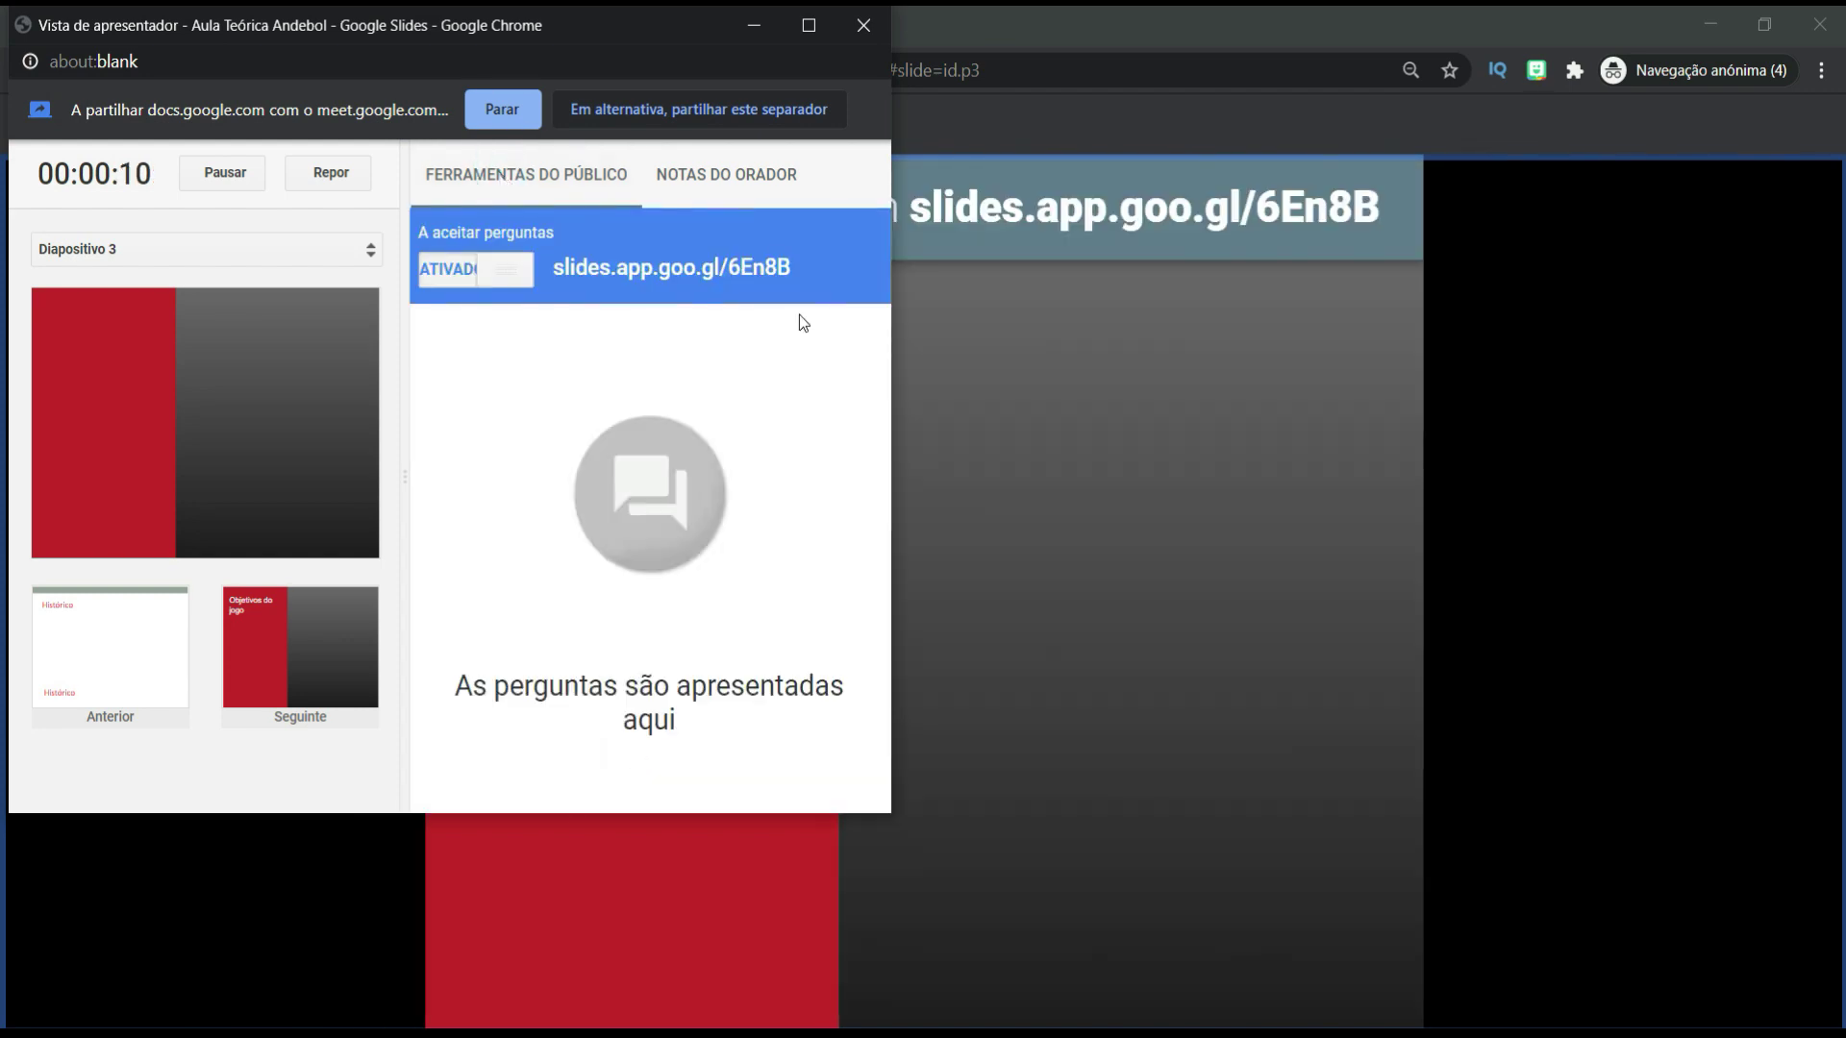
{"action": "left_click_drag", "start_coordinate": [792, 267], "coordinate": [554, 270]}
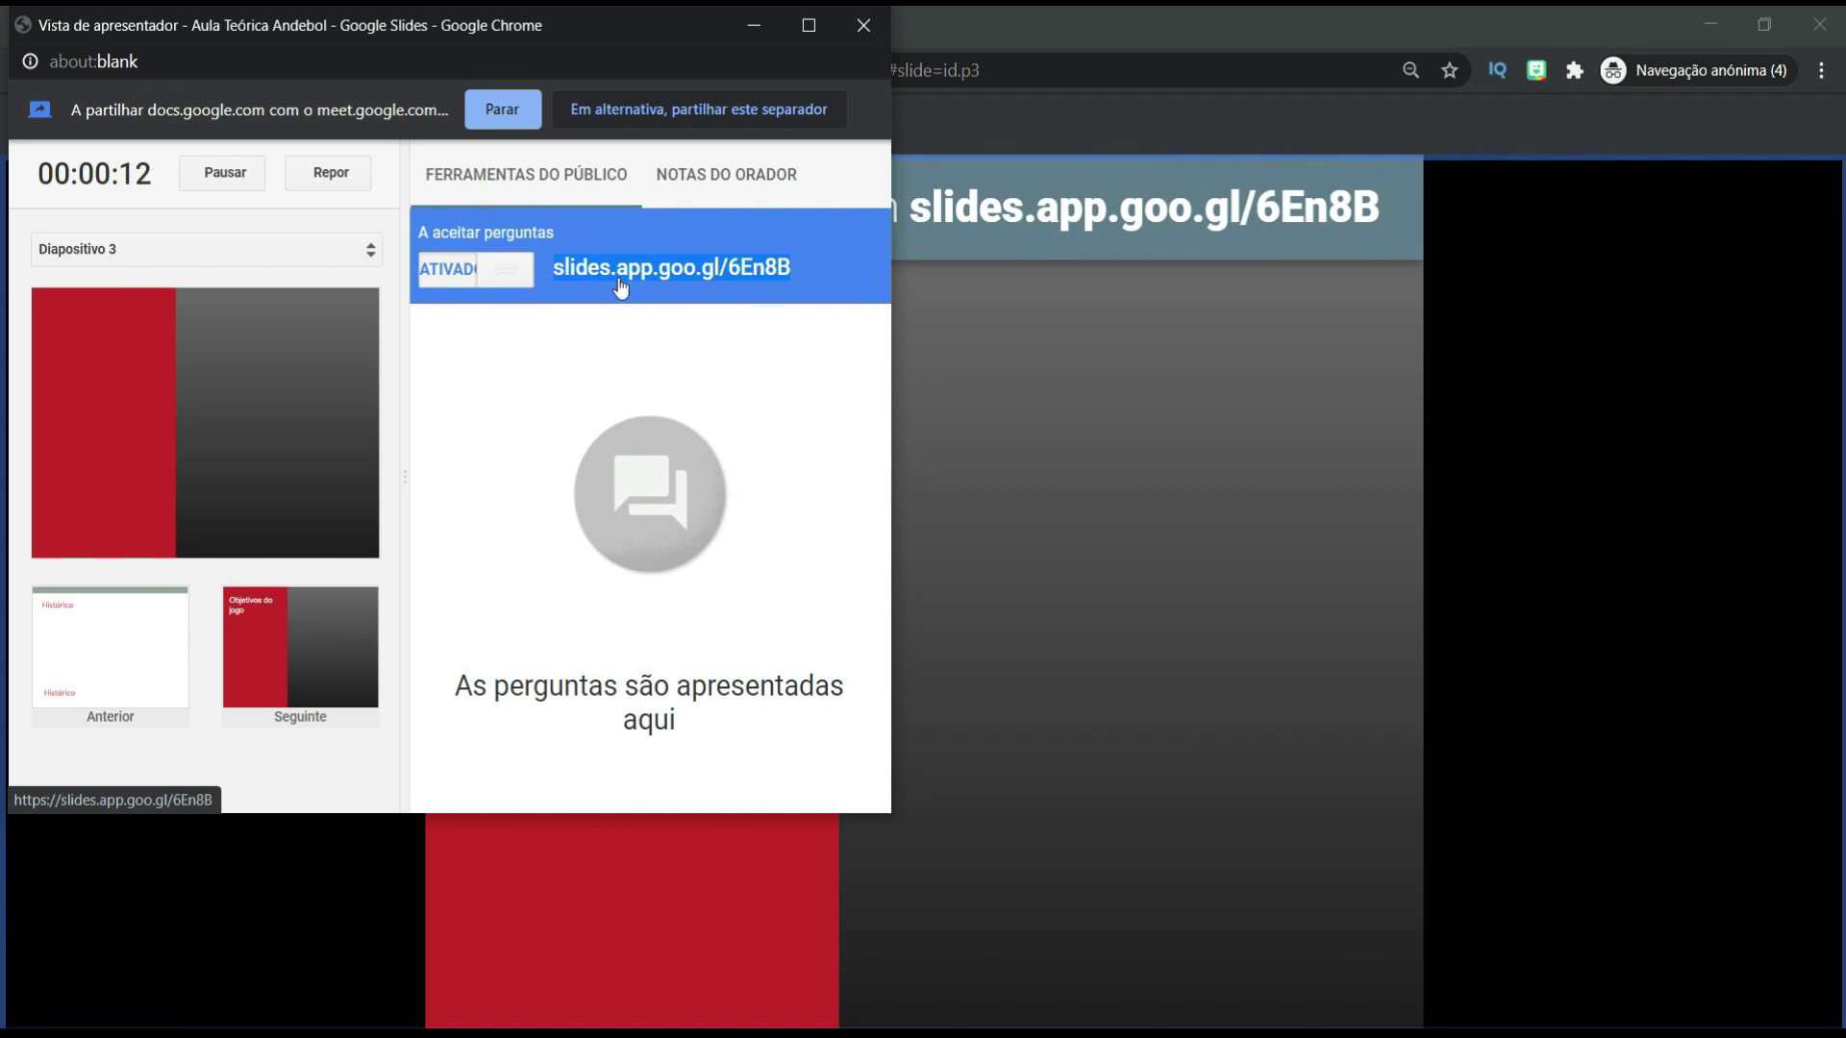
{"action": "right_click", "coordinate": [622, 275]}
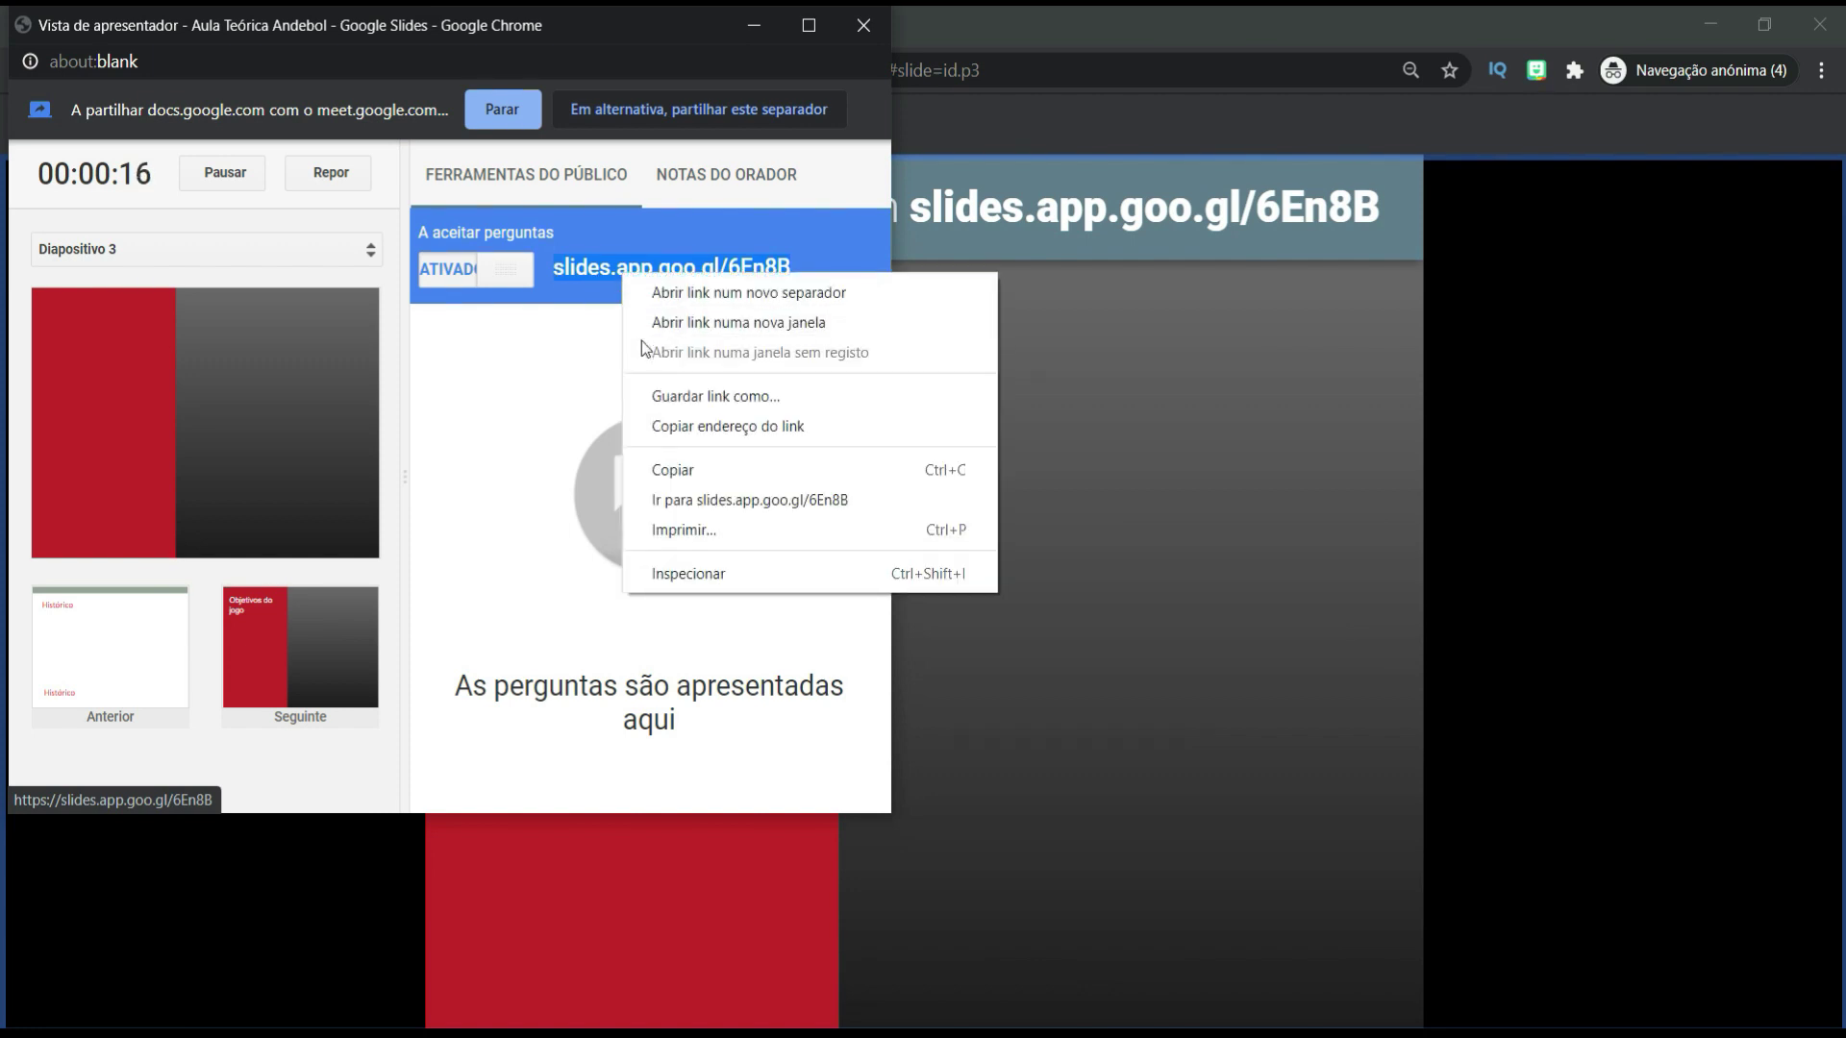
{"action": "left_click", "coordinate": [665, 470]}
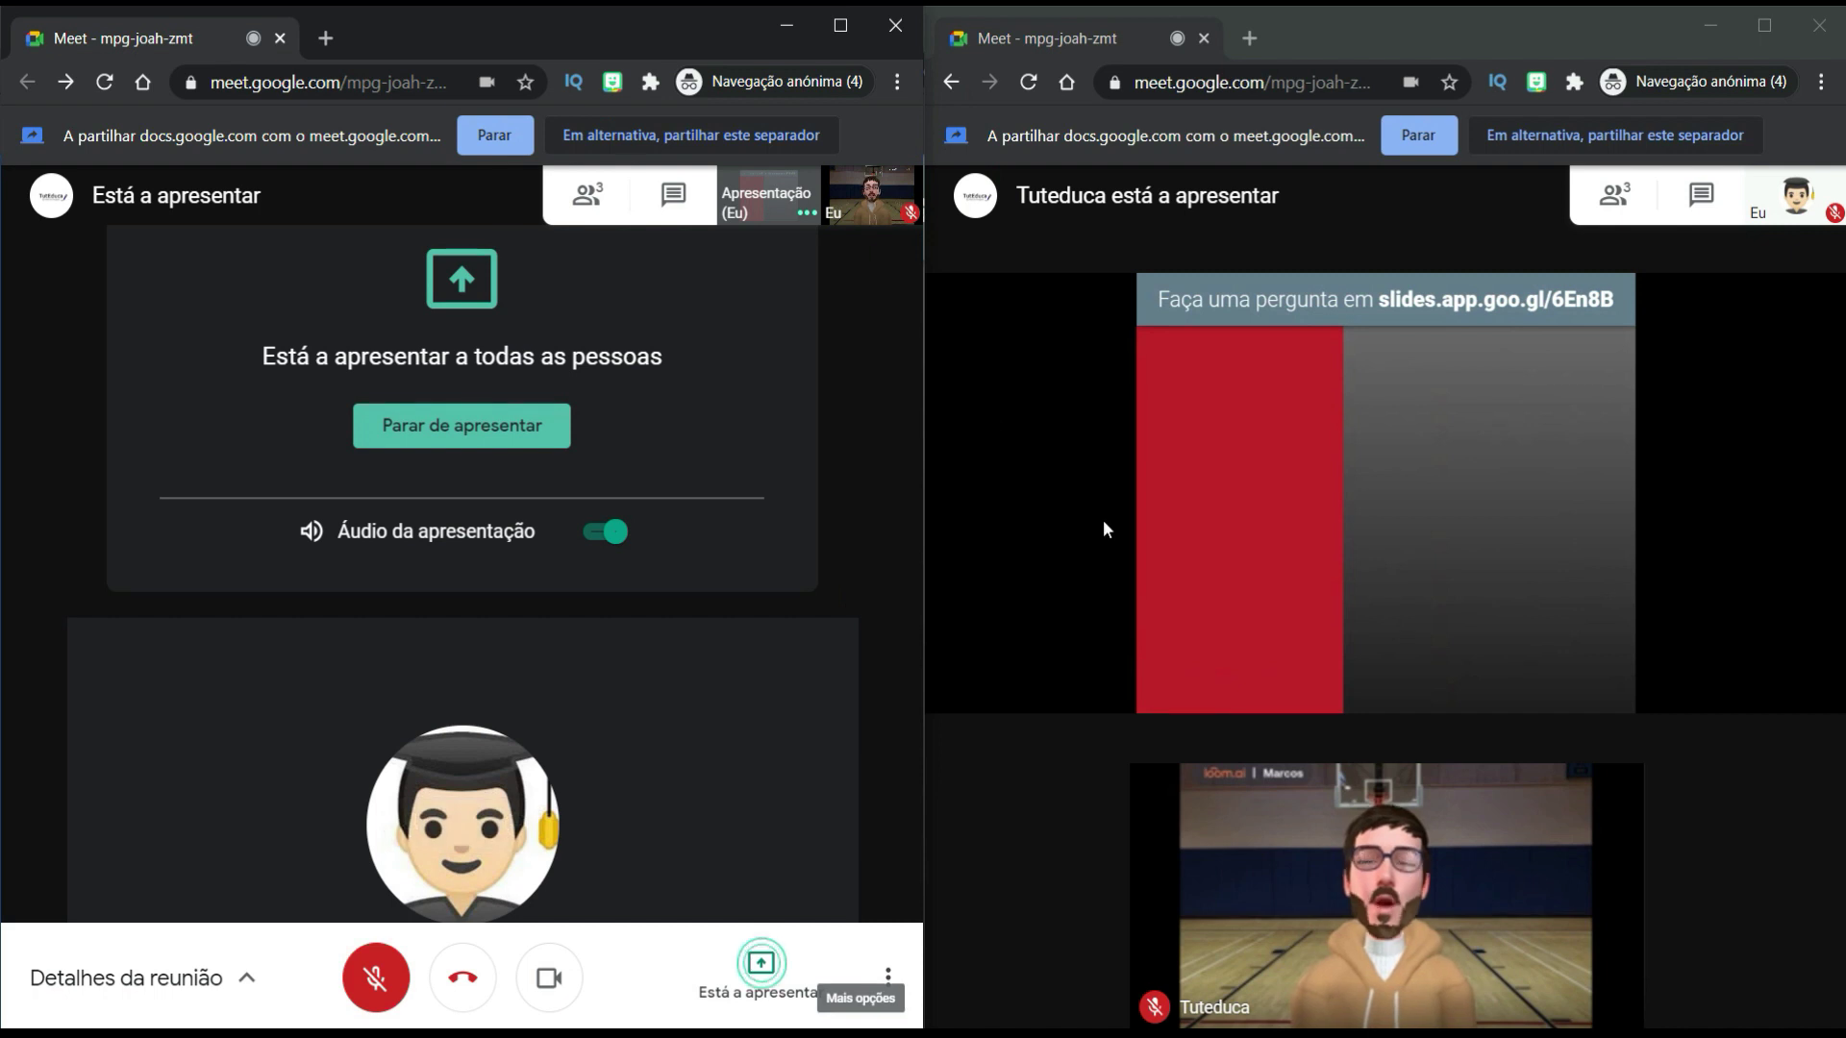
{"action": "mouse_move", "coordinate": [1411, 470]}
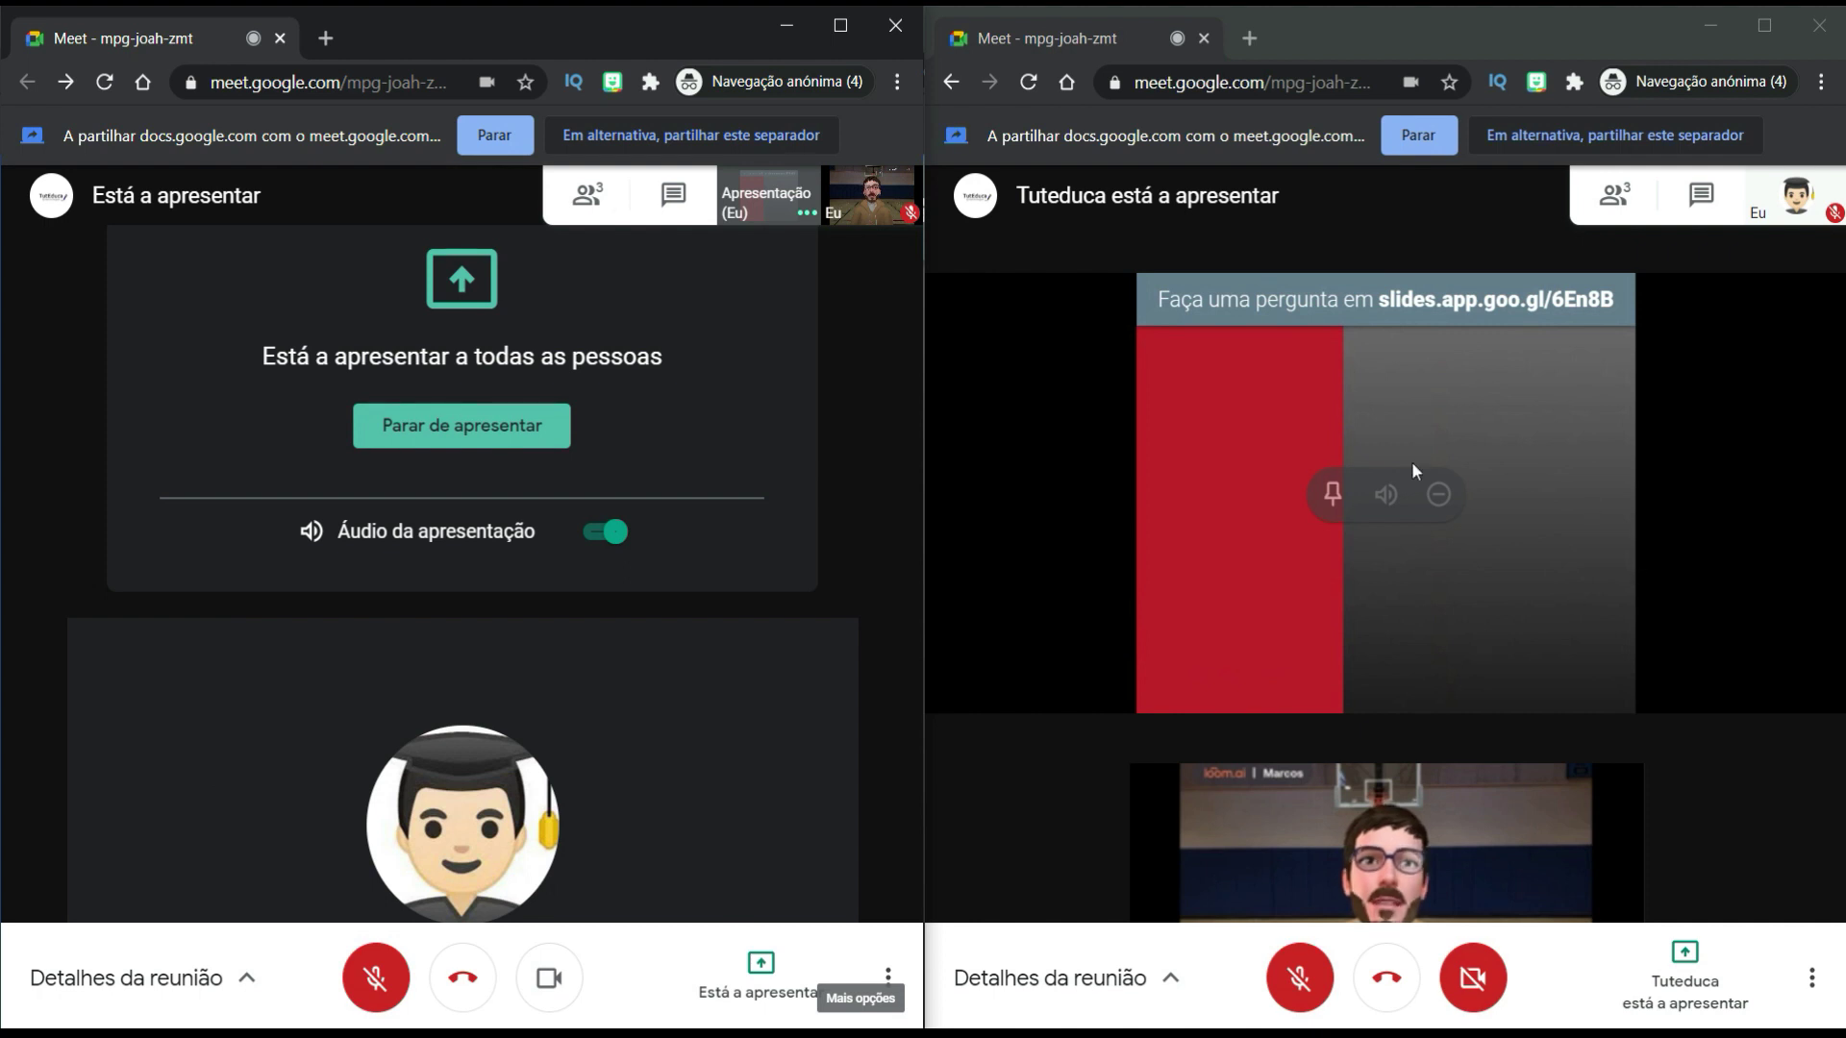
Step: Post slides.app.goo.gl/6En8B in the Meet chat and open it in the student's window
{"action": "left_click", "coordinate": [673, 195]}
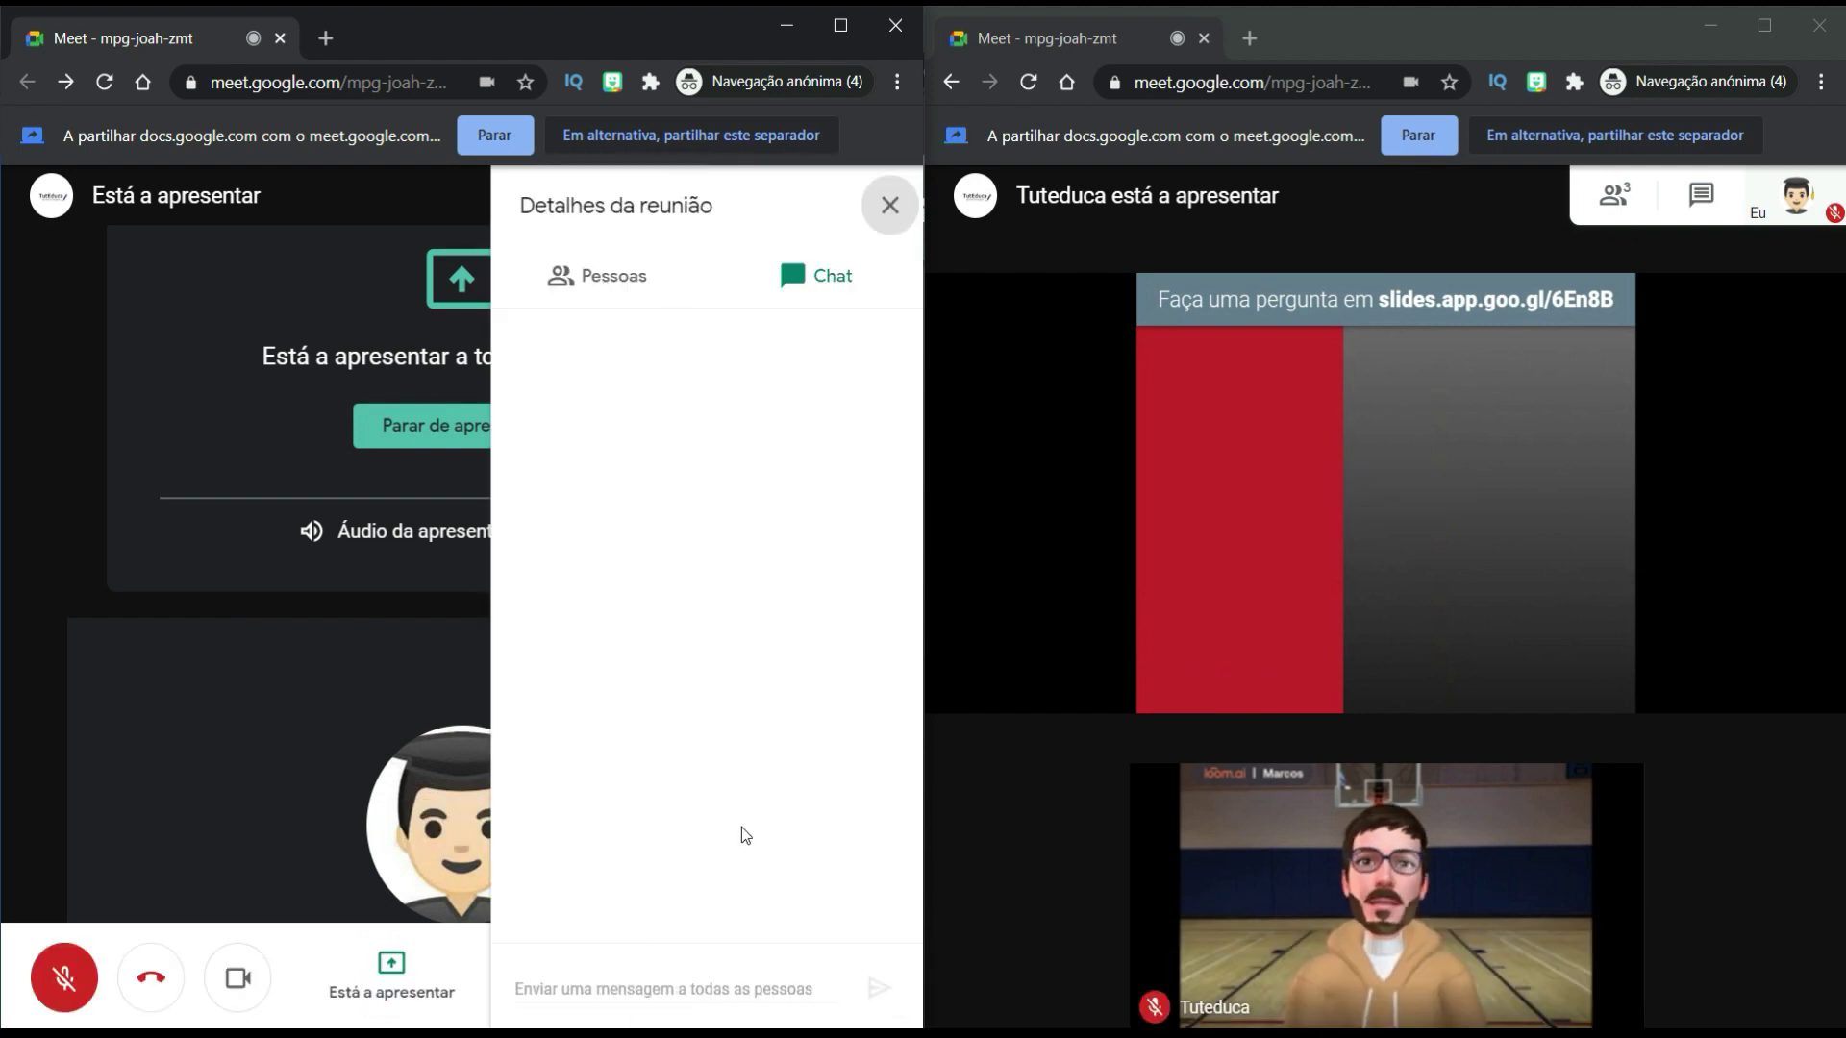
{"action": "left_click", "coordinate": [627, 977]}
{"action": "type", "text": "slides.app.goo.gl/6En8B"}
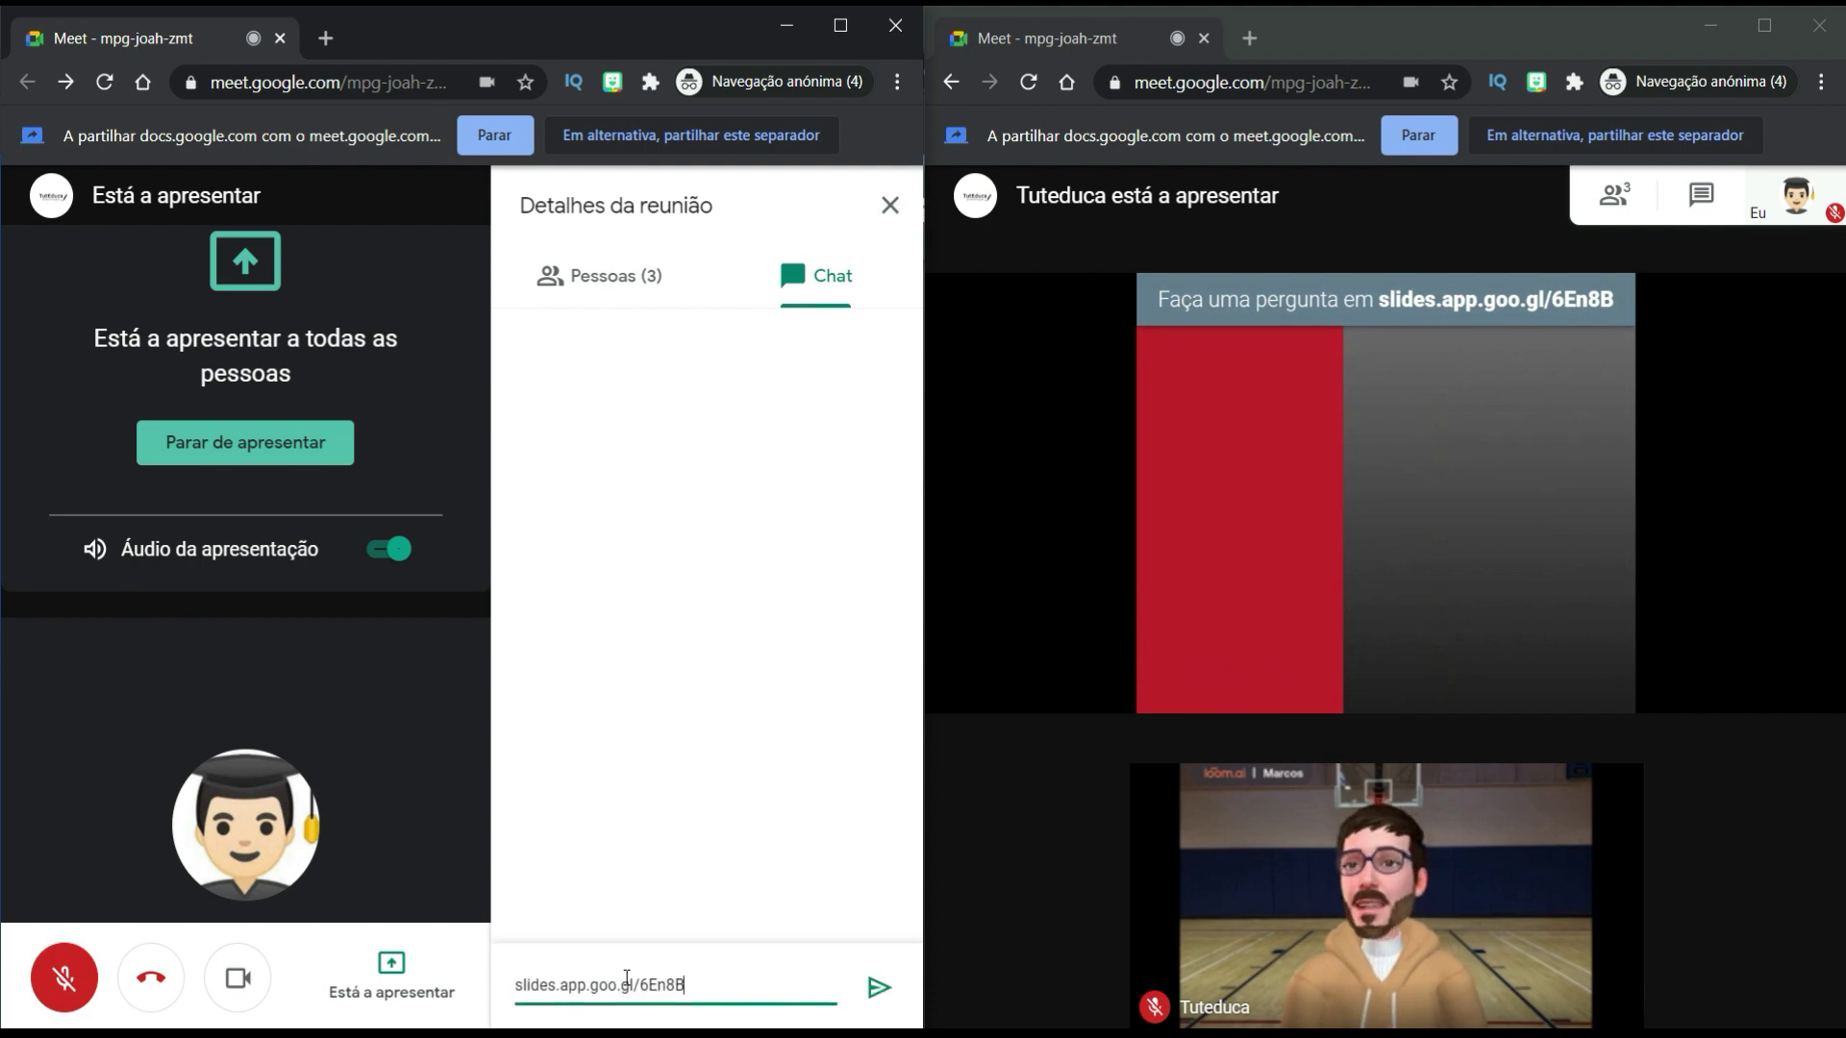
{"action": "left_click", "coordinate": [884, 996]}
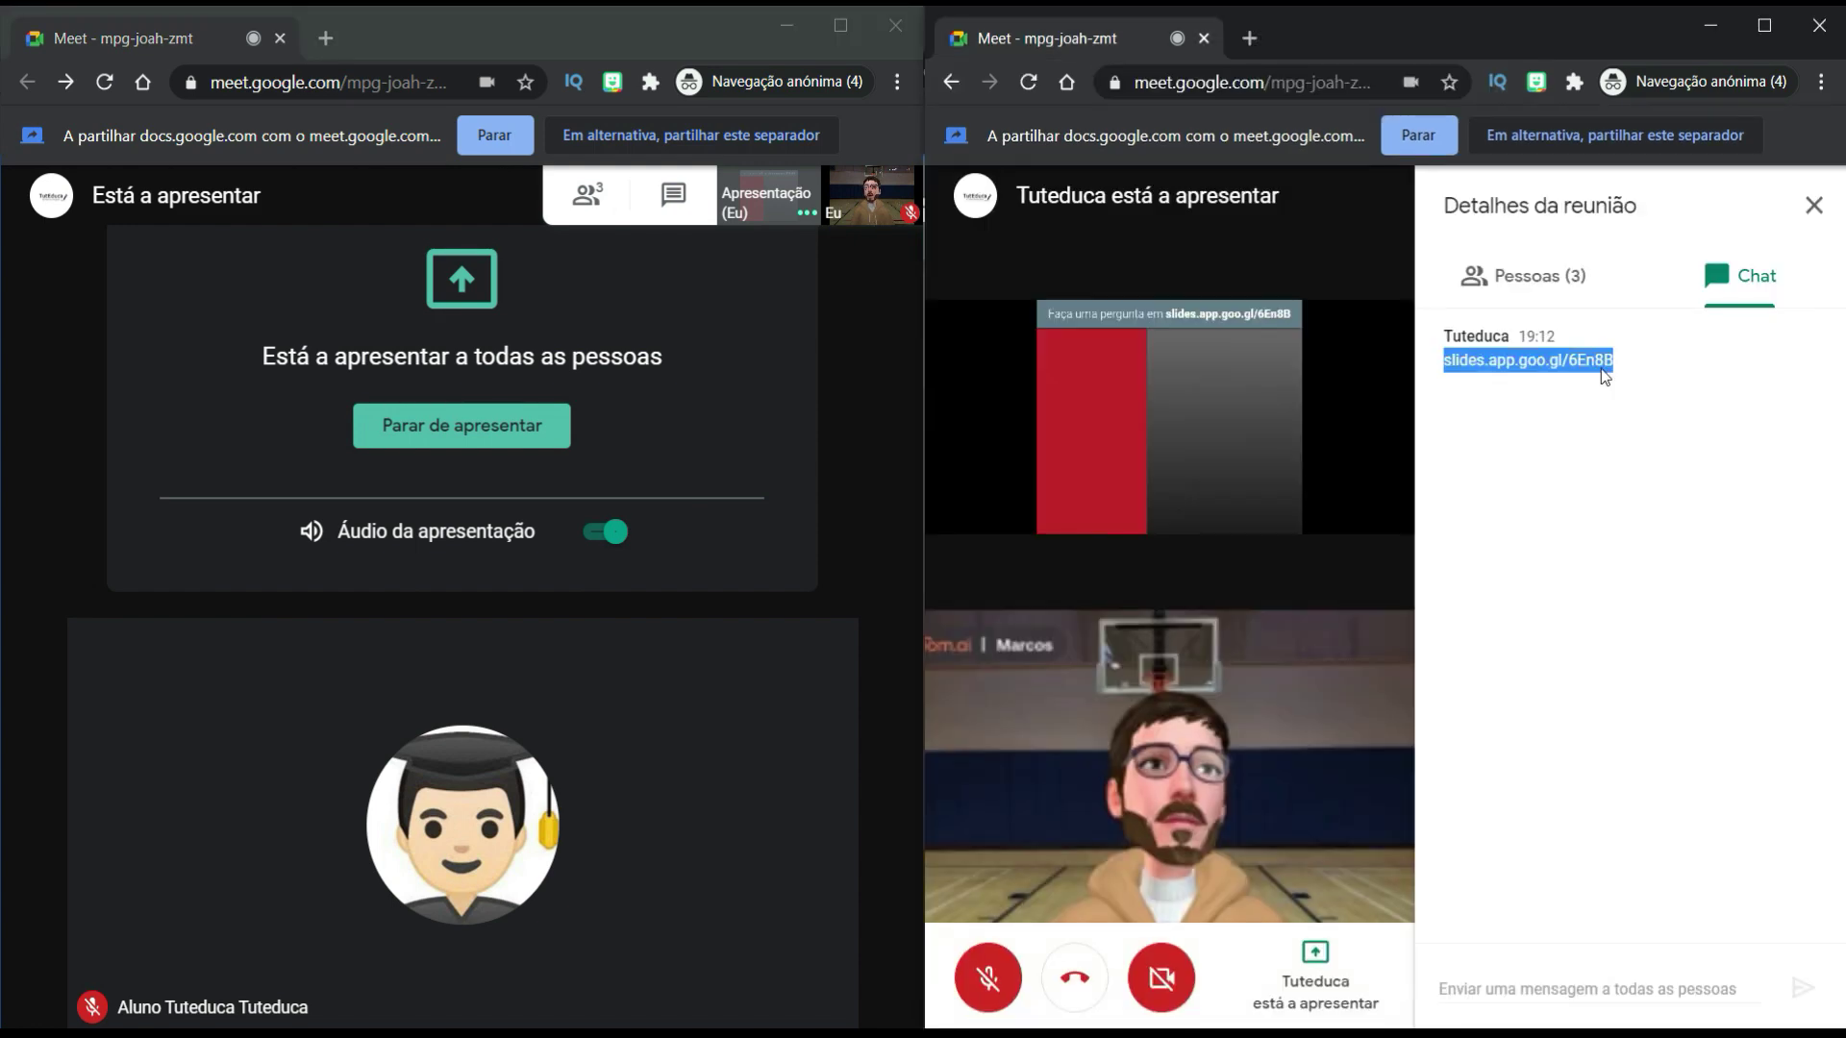
{"action": "left_click", "coordinate": [1249, 39]}
{"action": "right_click", "coordinate": [1240, 83]}
Step: From the Q&A page, start a new question: 'Quantos jogadores estão em campo durante um jogo?'
{"action": "left_click", "coordinate": [1336, 272]}
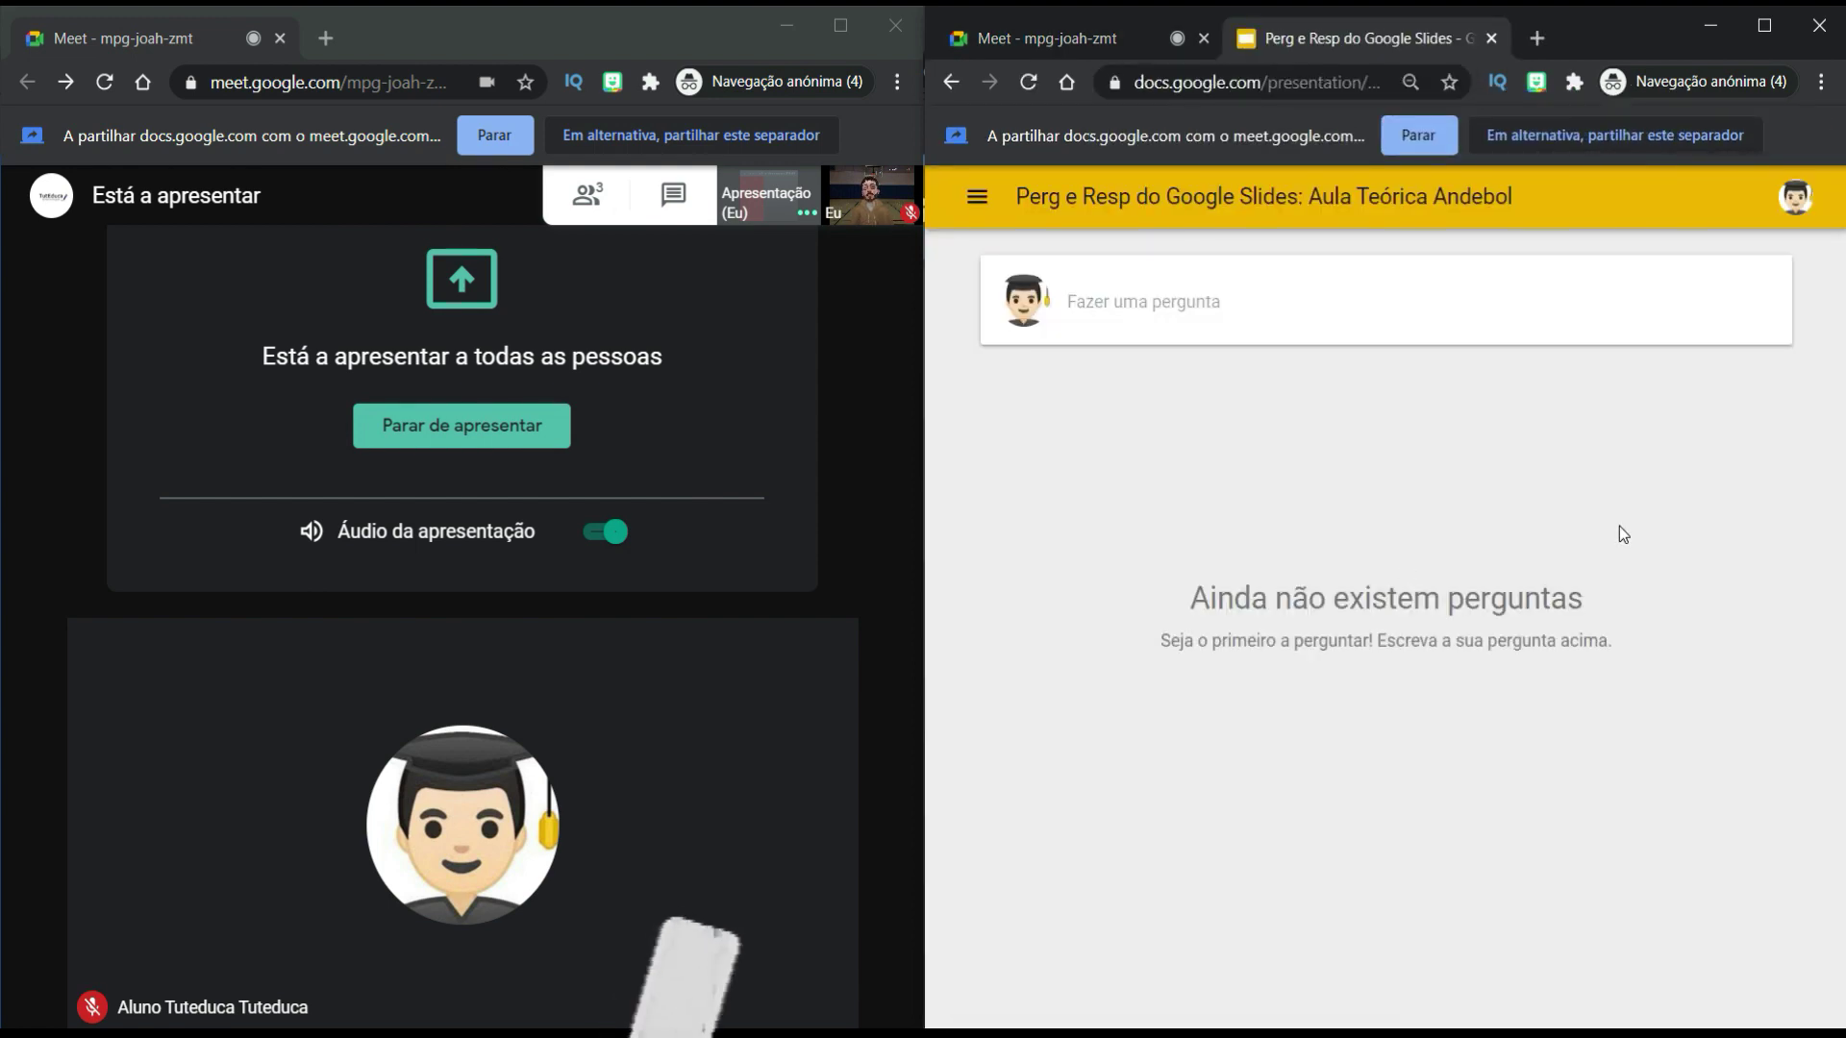
{"action": "left_click", "coordinate": [1224, 304]}
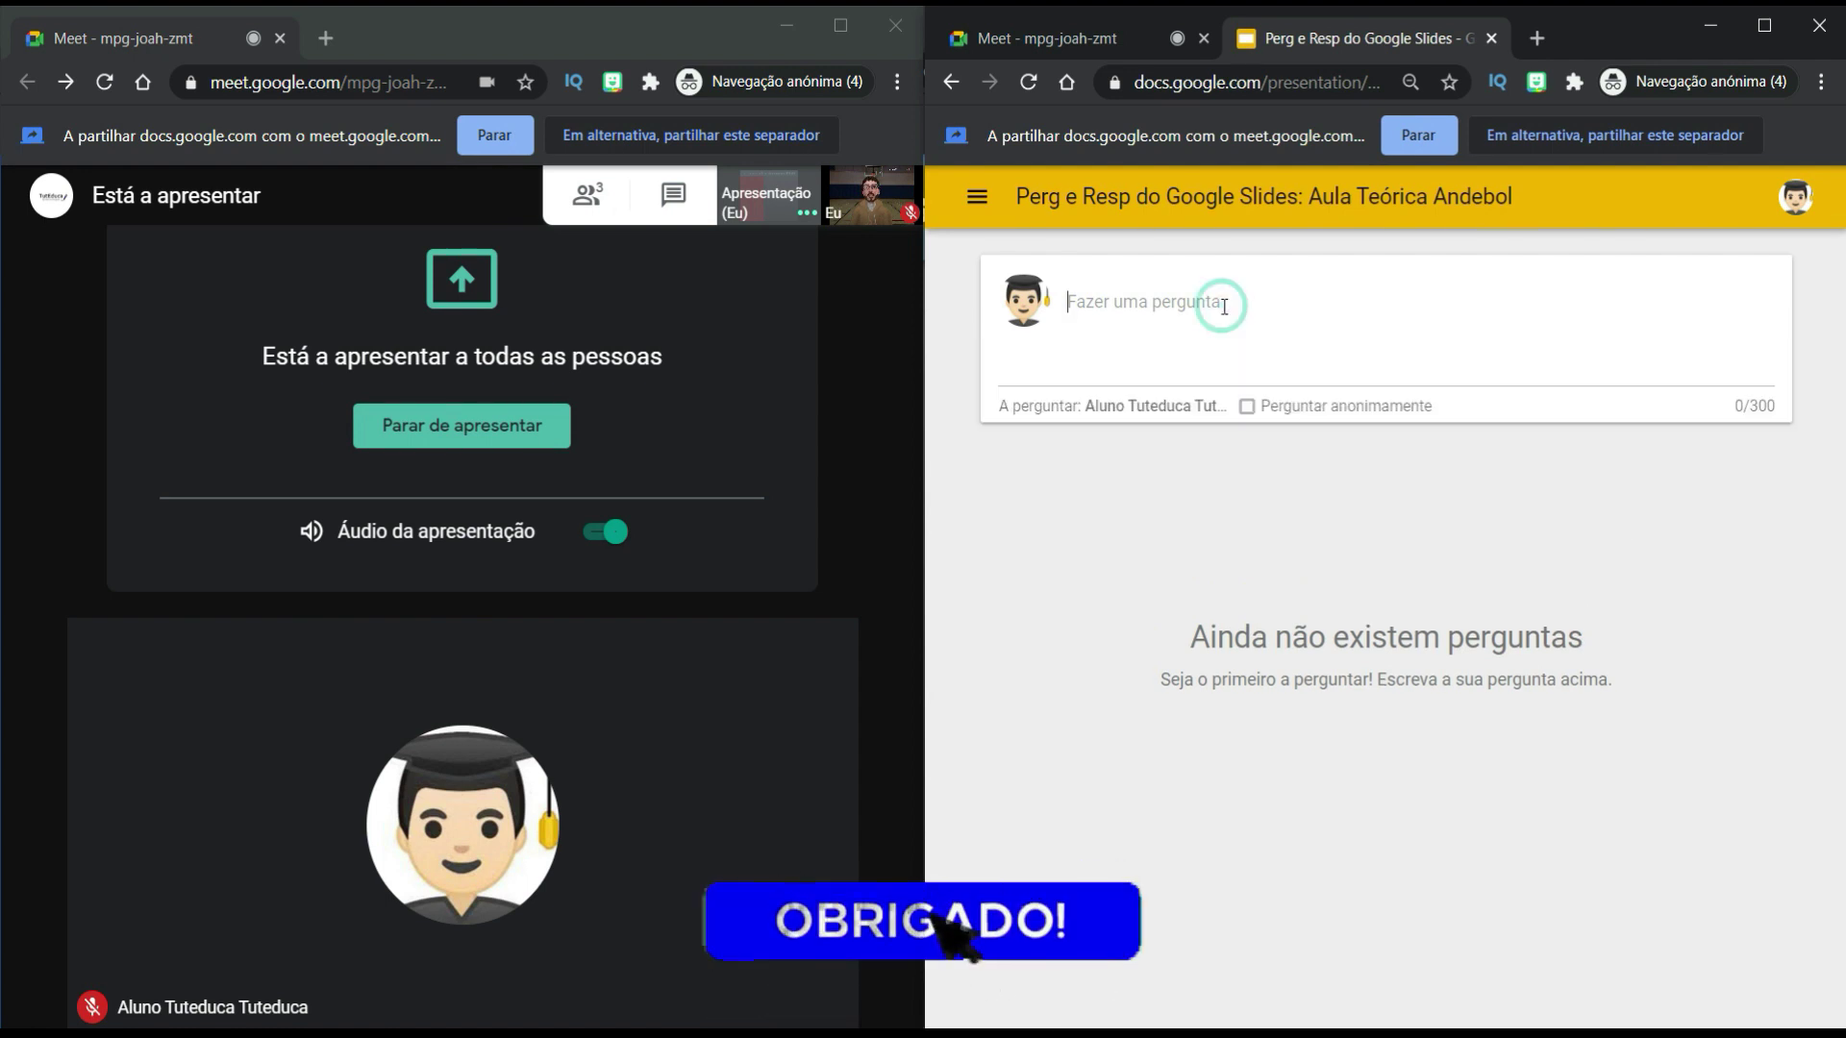
{"action": "type", "text": "Qunatos jogadoQuantos jogadores estão em campo"}
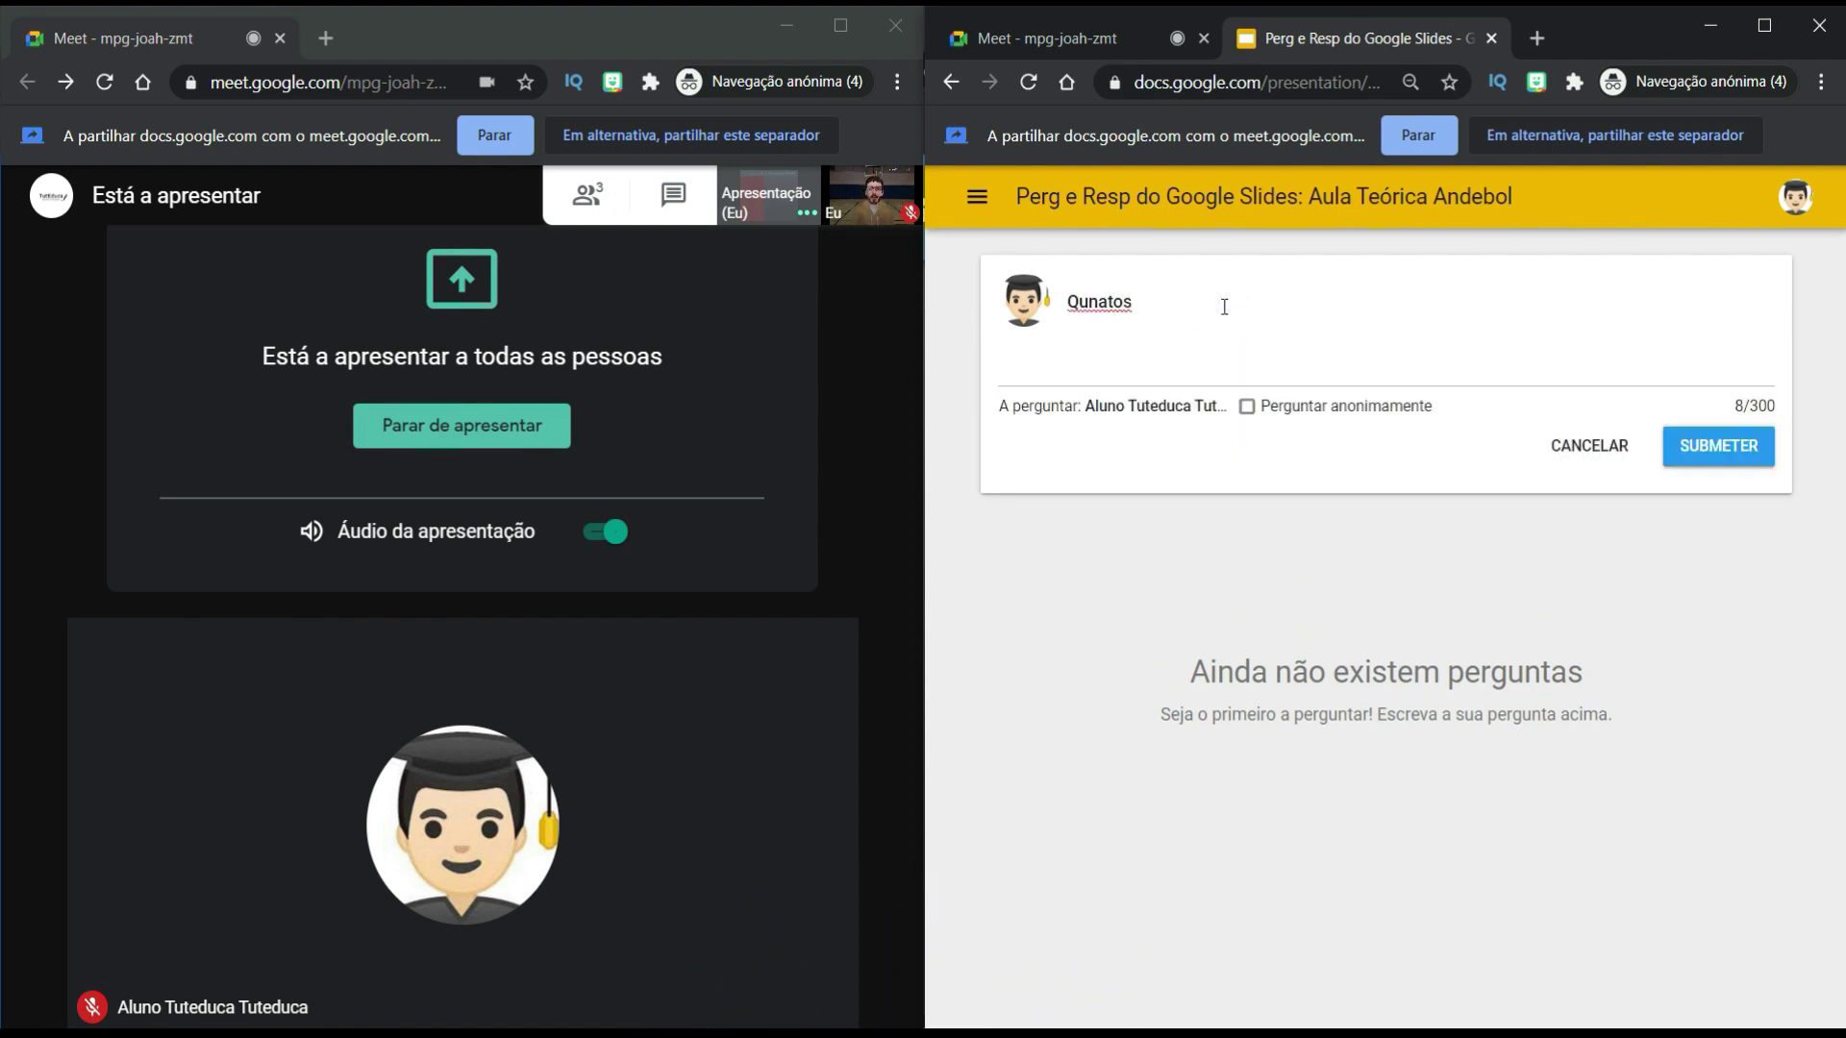
{"action": "type", "text": " durante um jogo"}
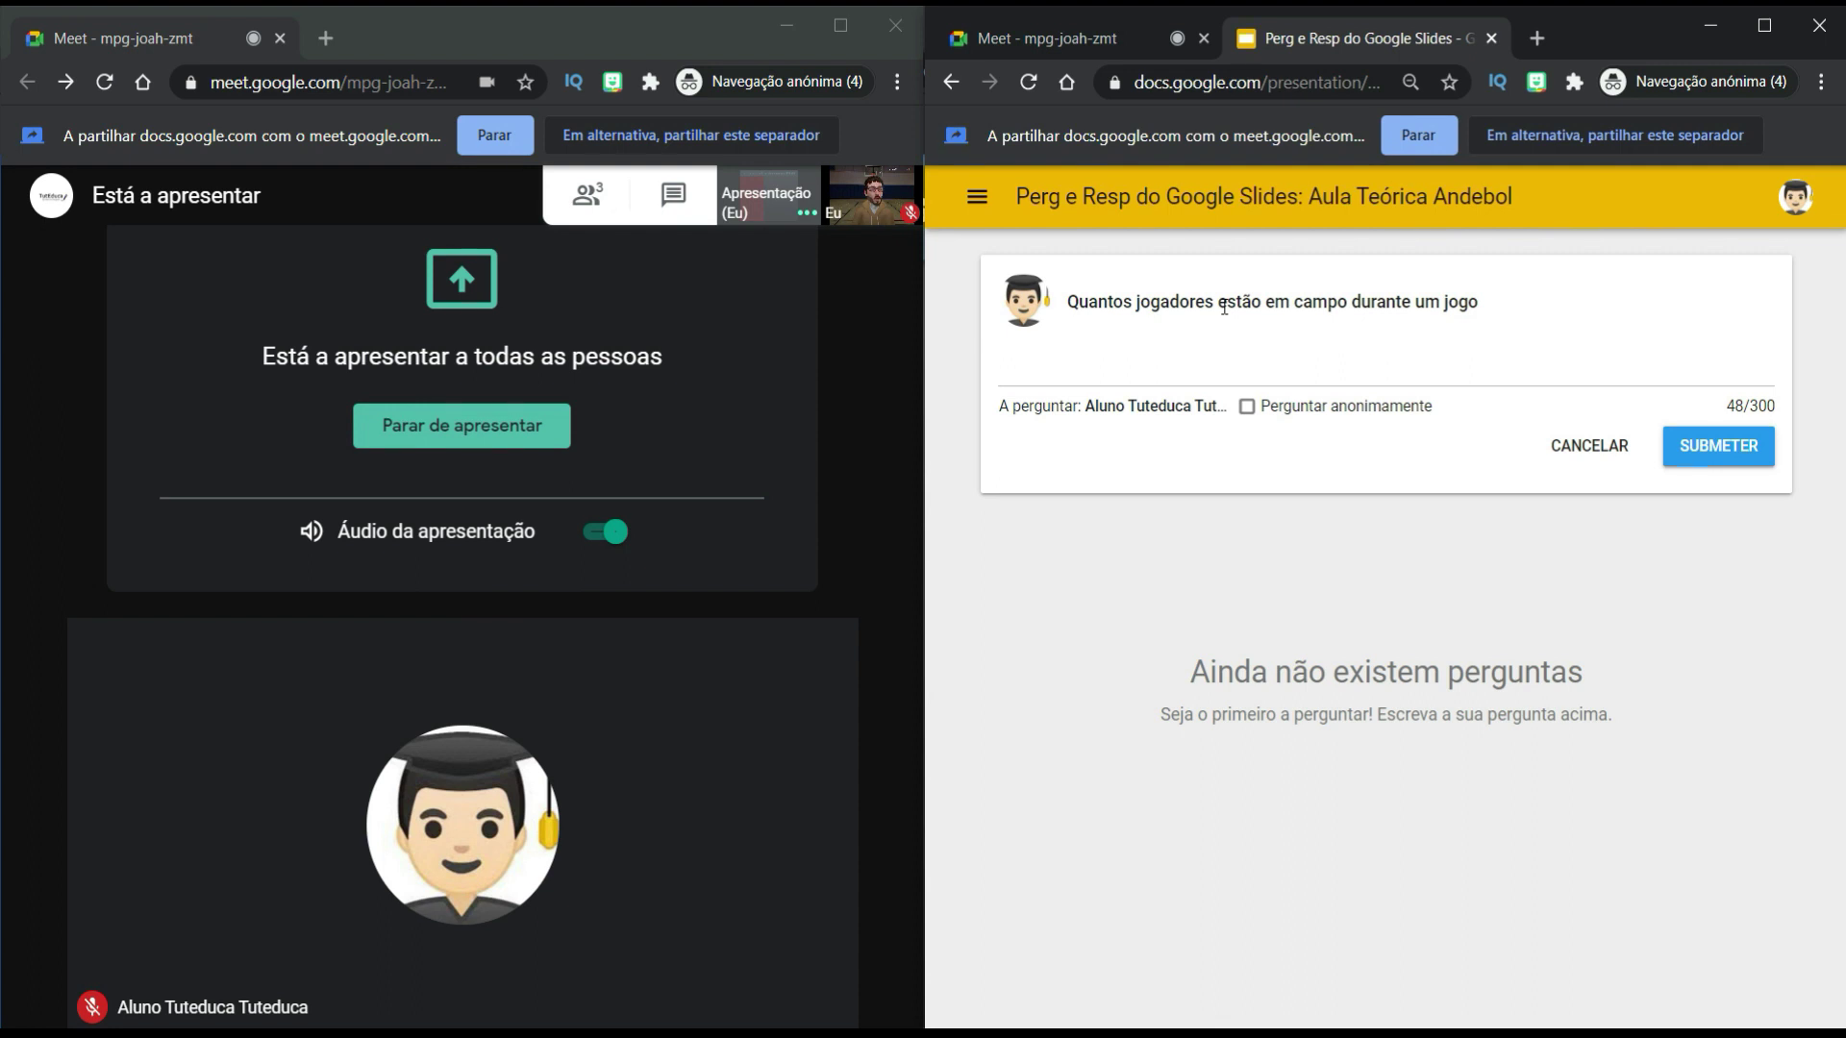
{"action": "type", "text": "?"}
Step: Submit the question under the student's own name, not anonymously, and upvote it once
{"action": "left_click", "coordinate": [1254, 410]}
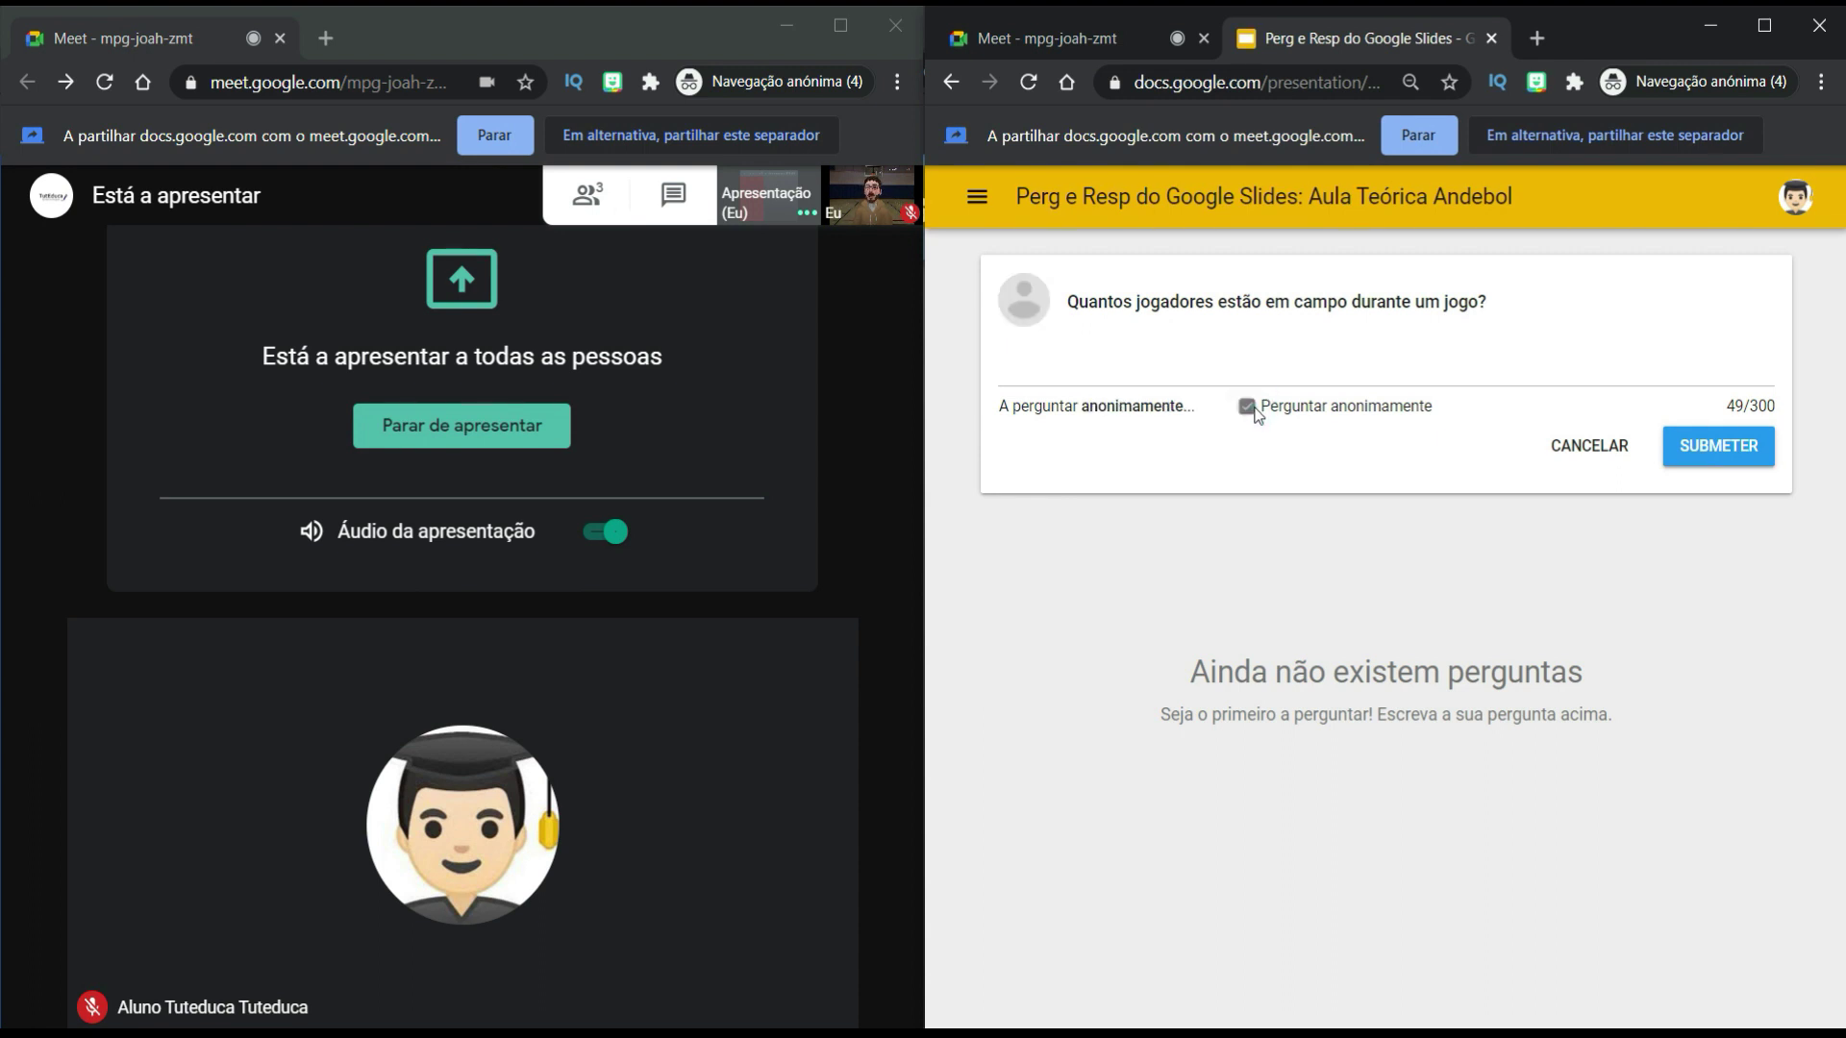
{"action": "left_click", "coordinate": [1254, 411]}
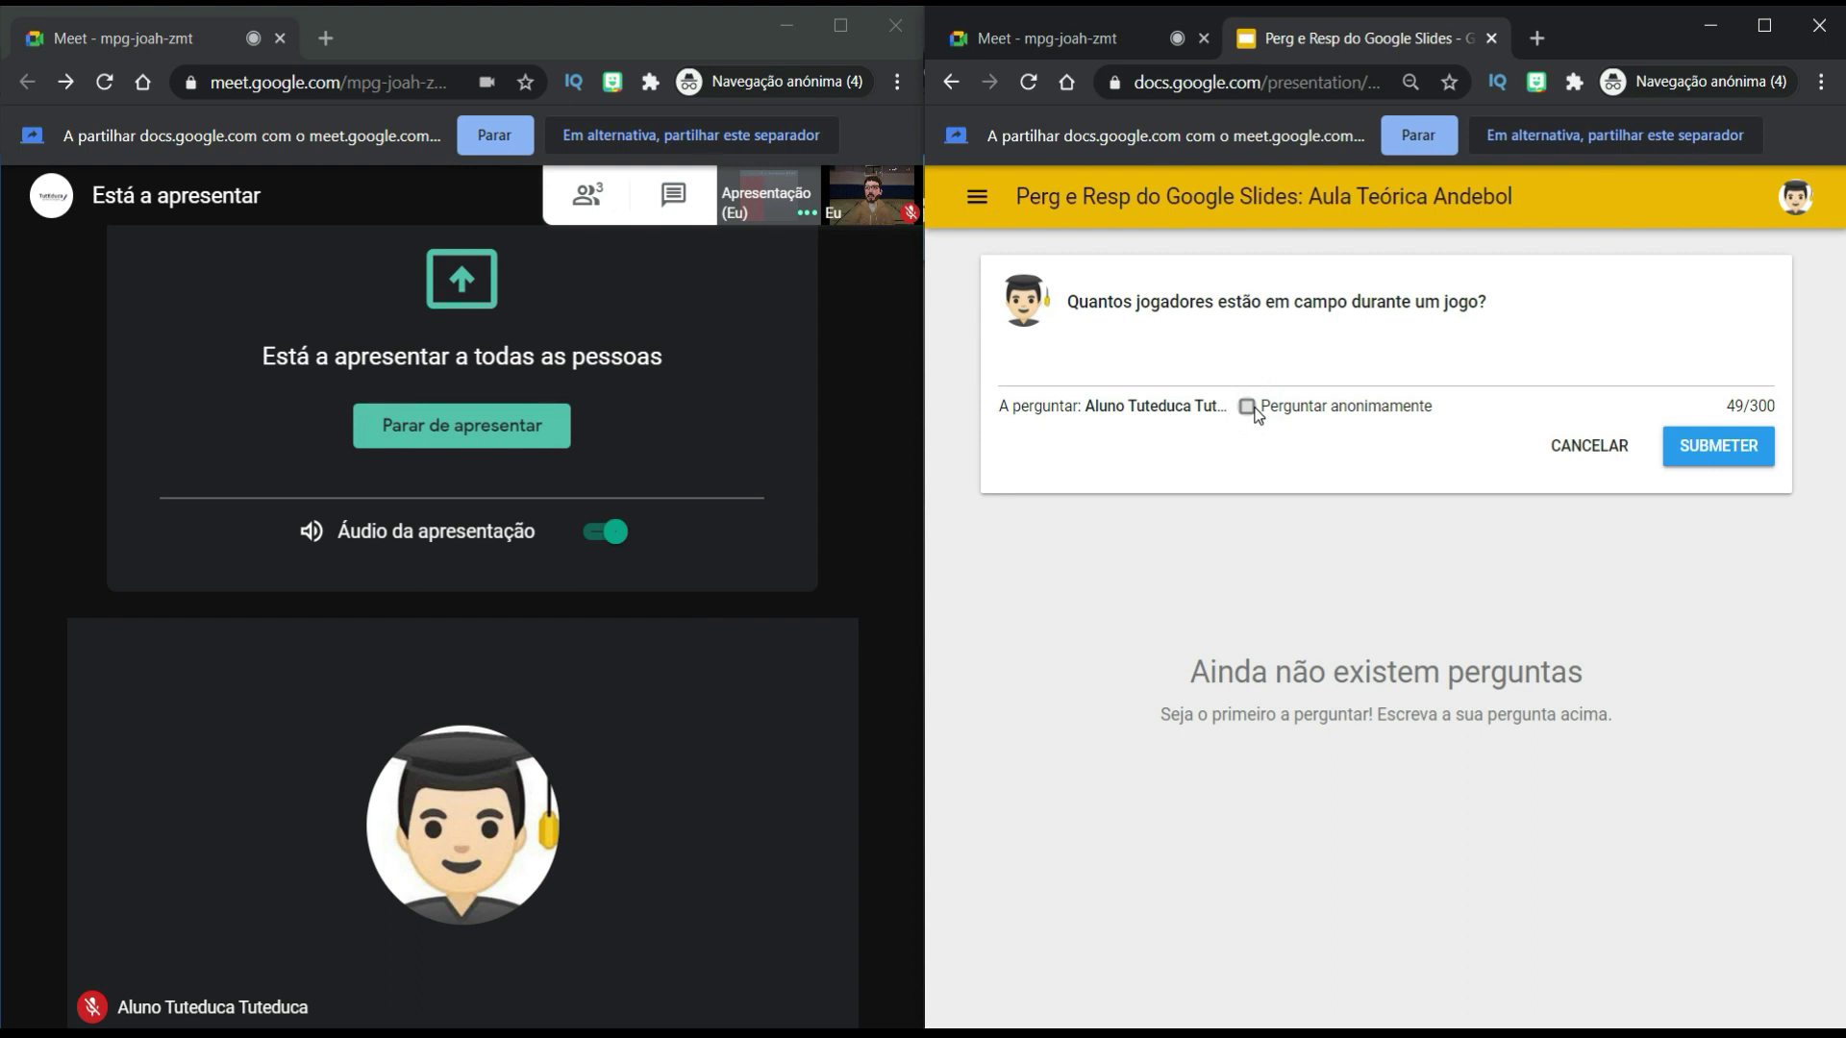
{"action": "left_click", "coordinate": [1714, 453]}
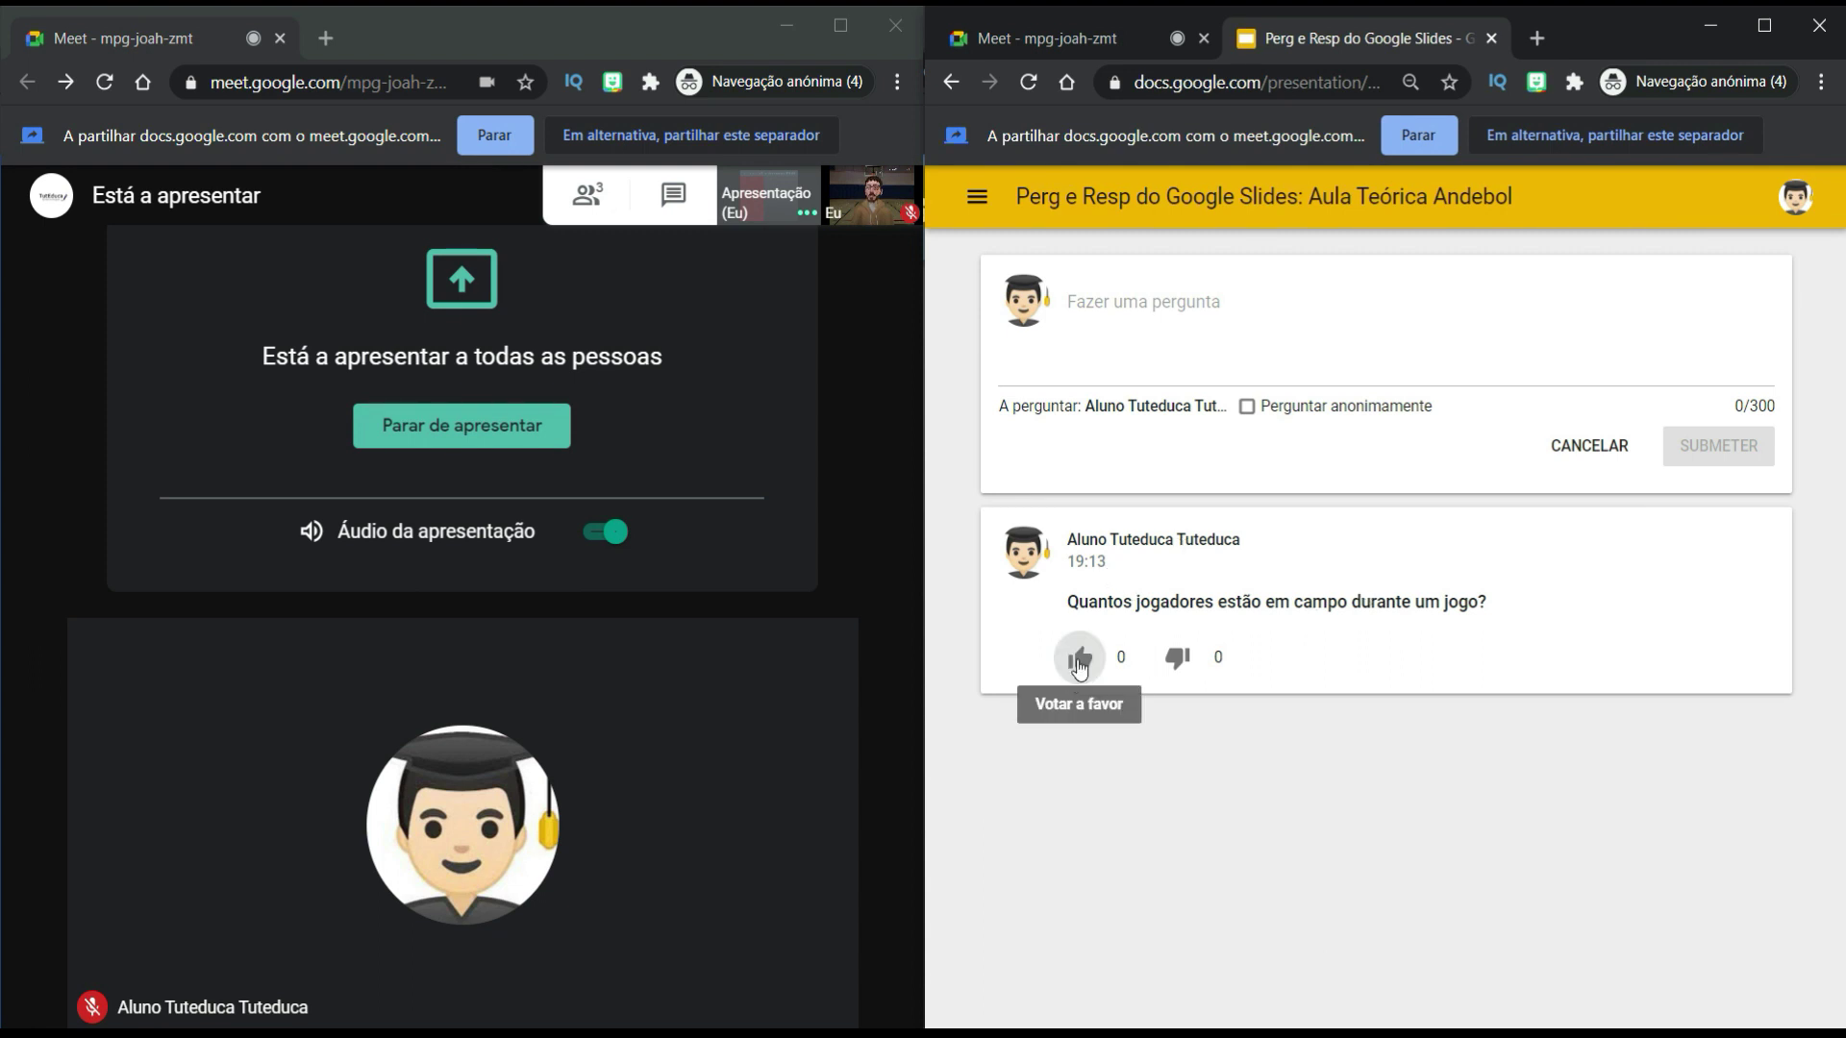
{"action": "left_click", "coordinate": [1079, 663]}
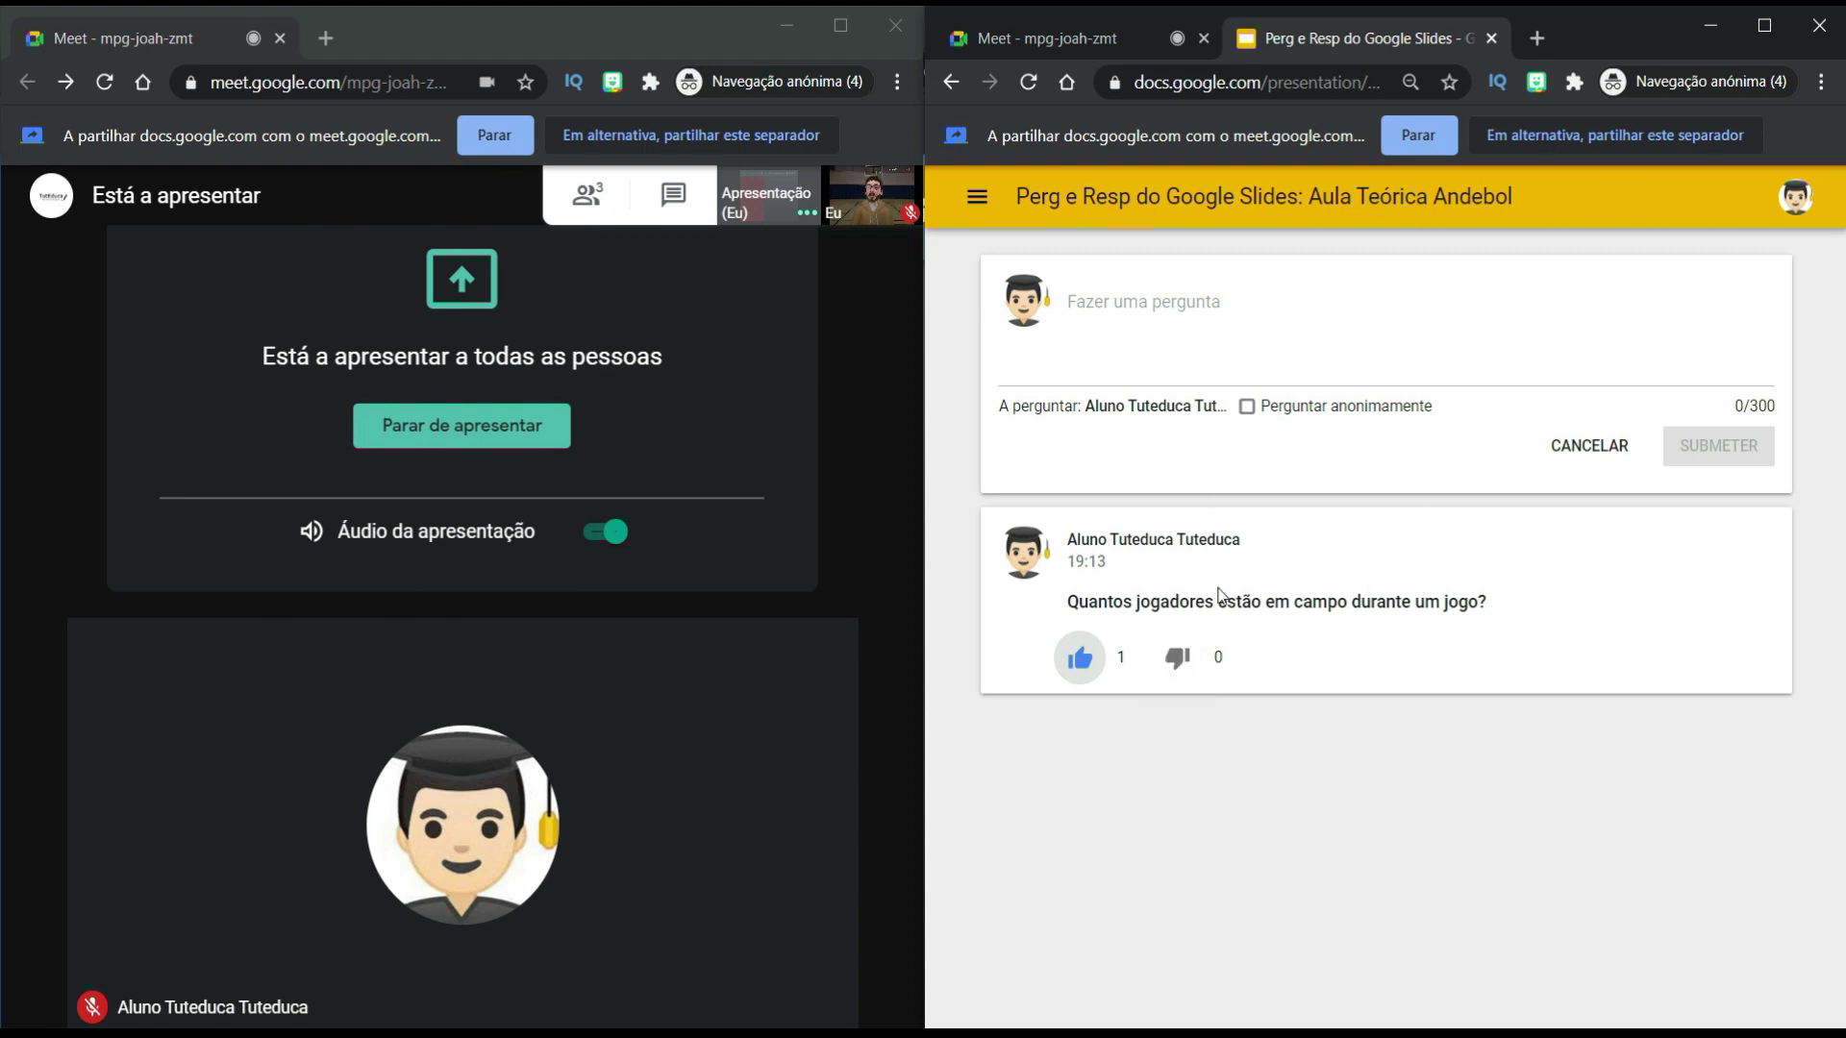
Step: Return the student window to the Meet call with chat closed, then bring presenter view forward
{"action": "key", "text": "ctrl+shift+Tab"}
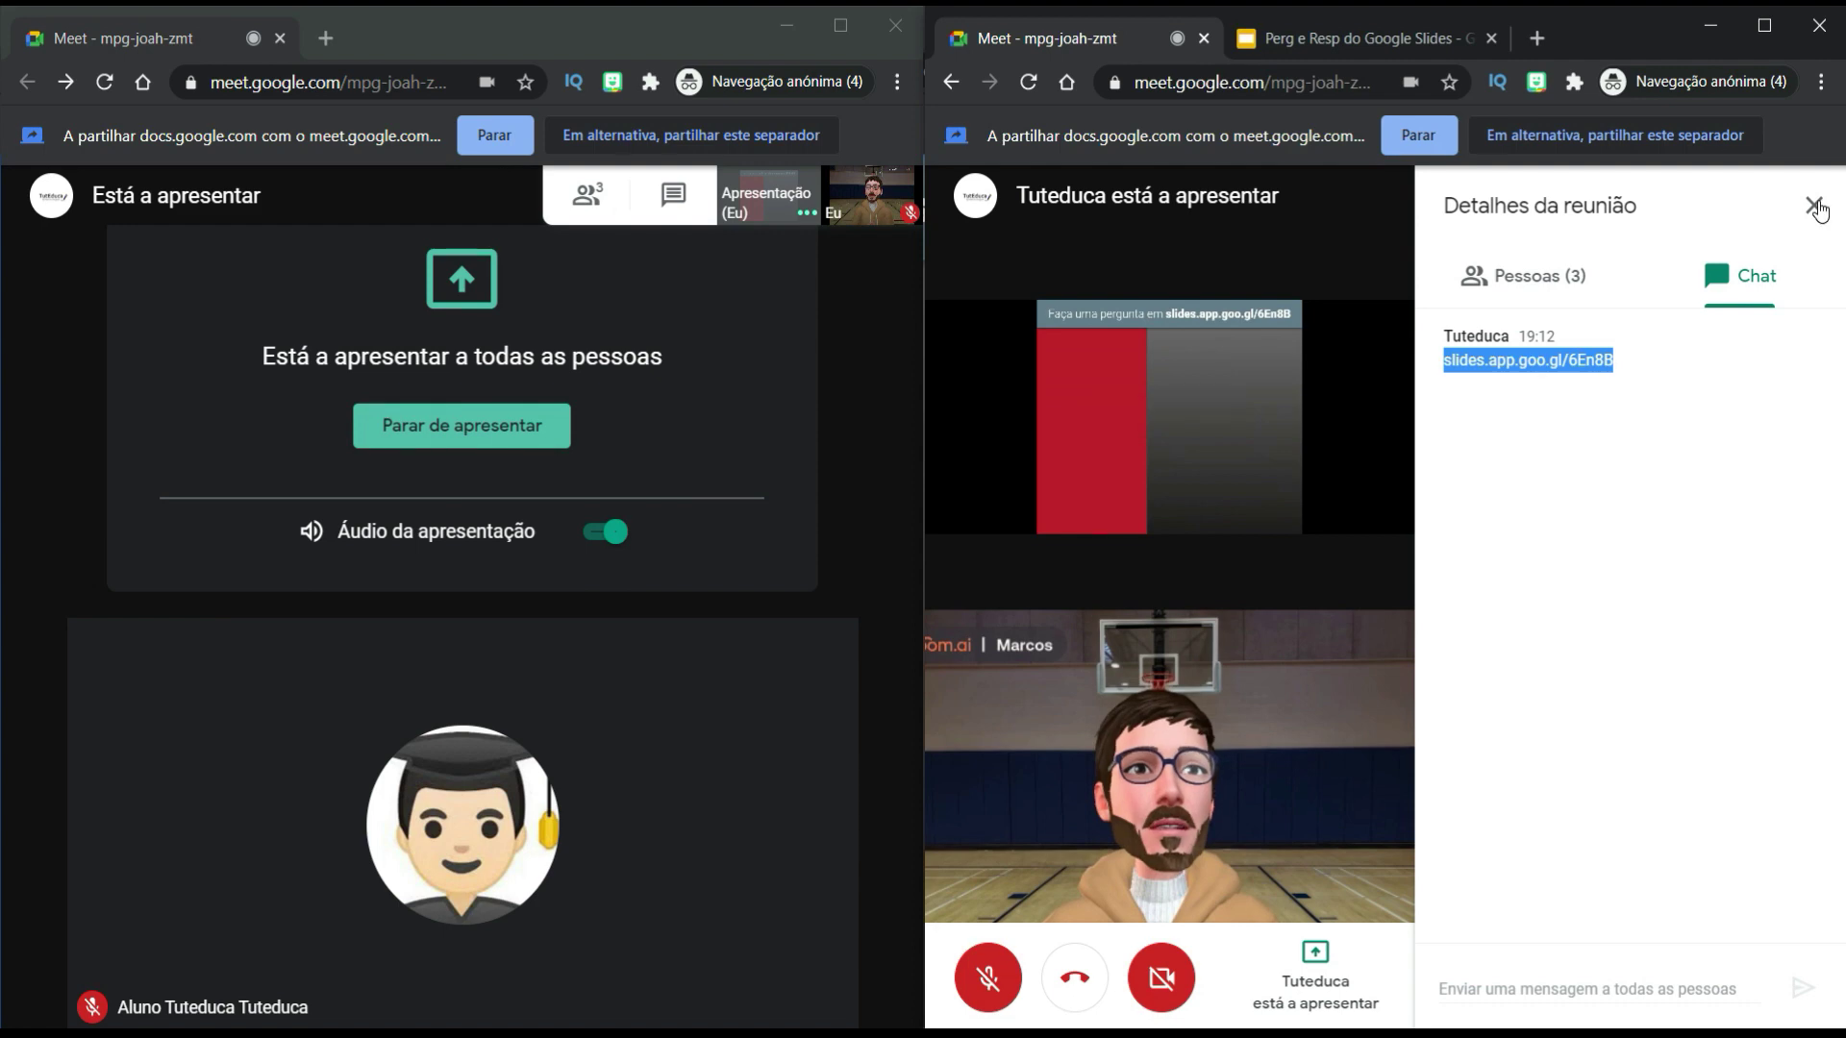
{"action": "key", "text": "ctrl+alt+c"}
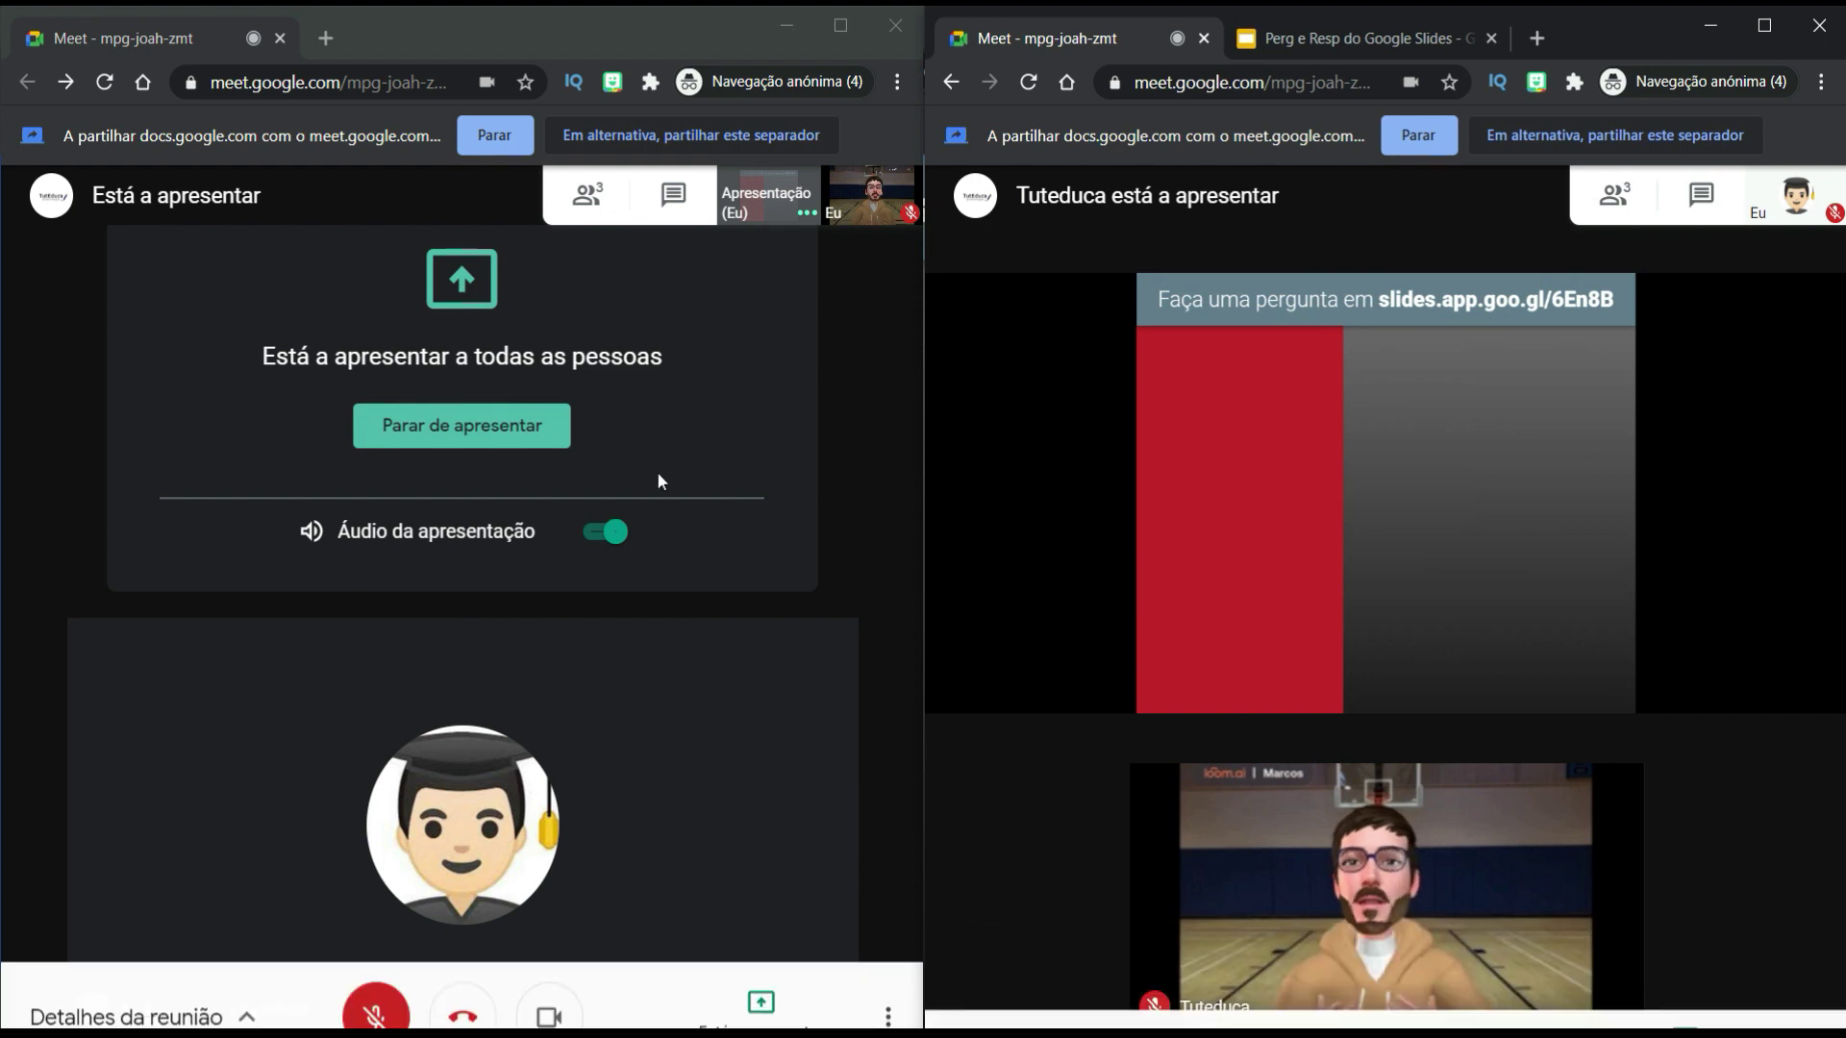
{"action": "mouse_move", "coordinate": [758, 852]}
{"action": "mouse_move", "coordinate": [461, 822]}
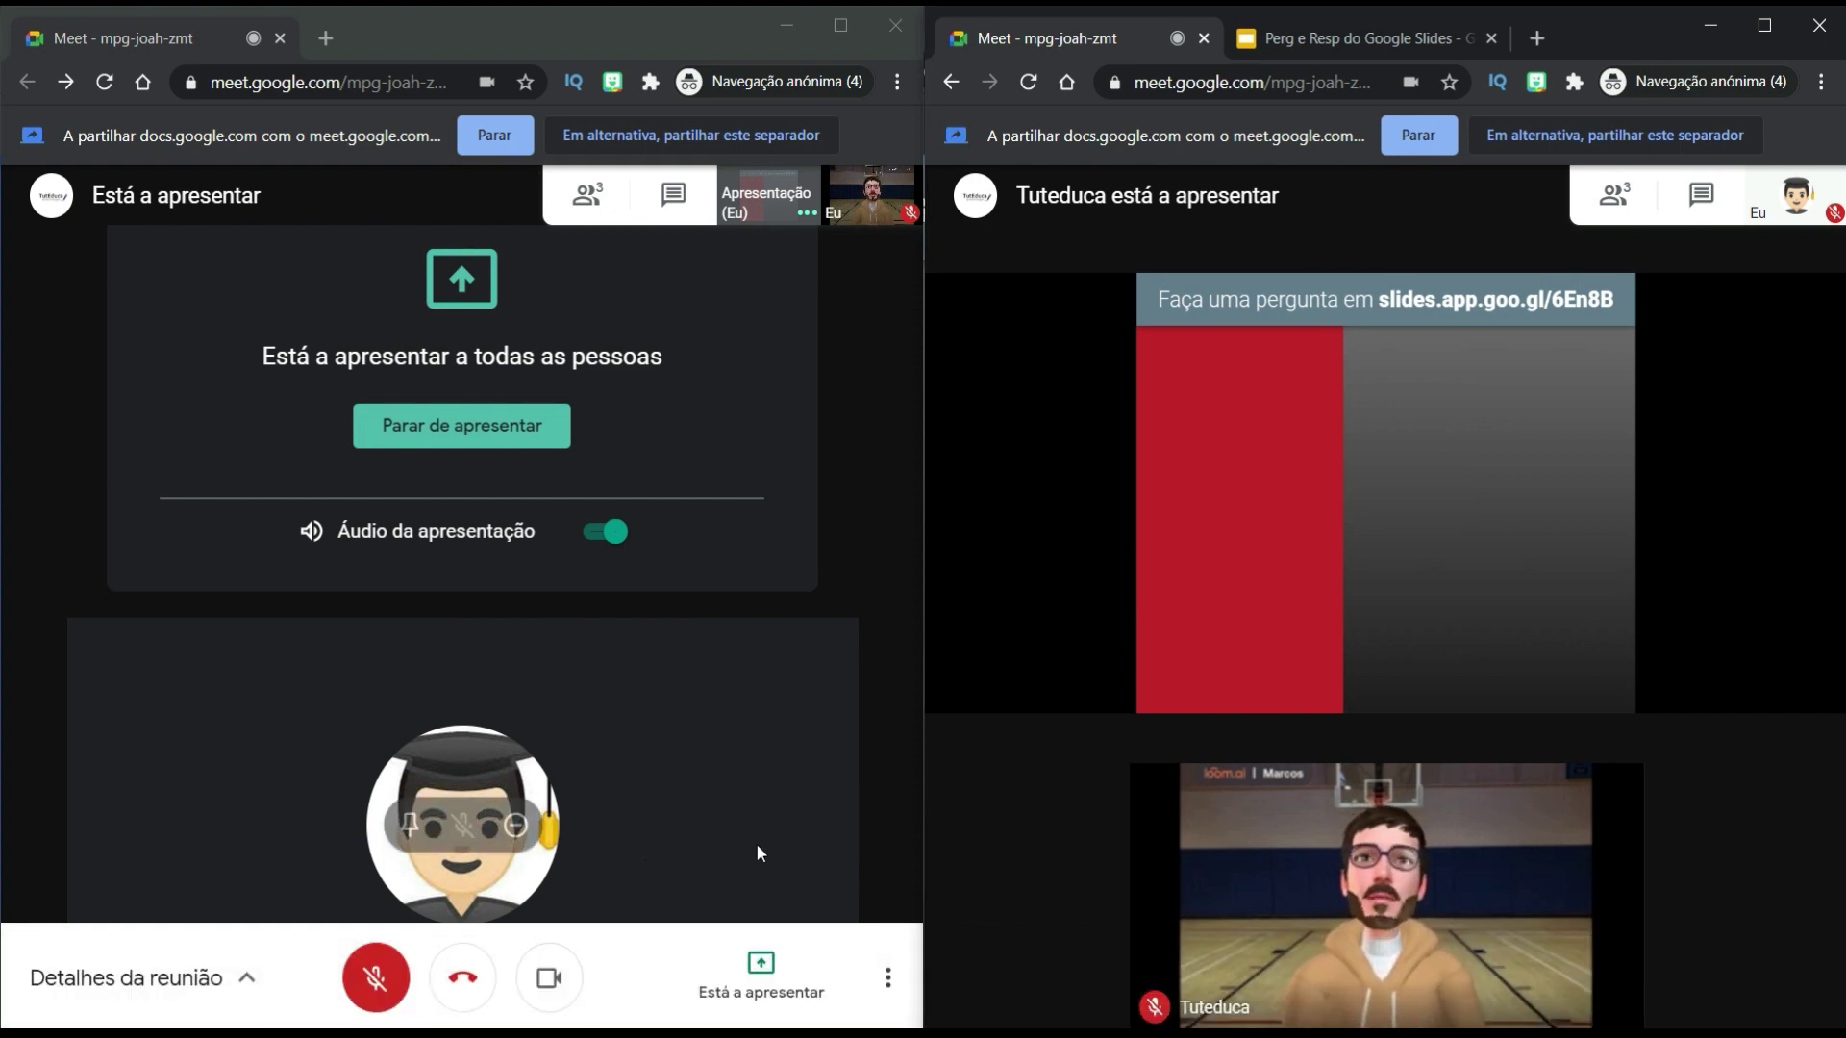
{"action": "key", "text": "alt+Tab"}
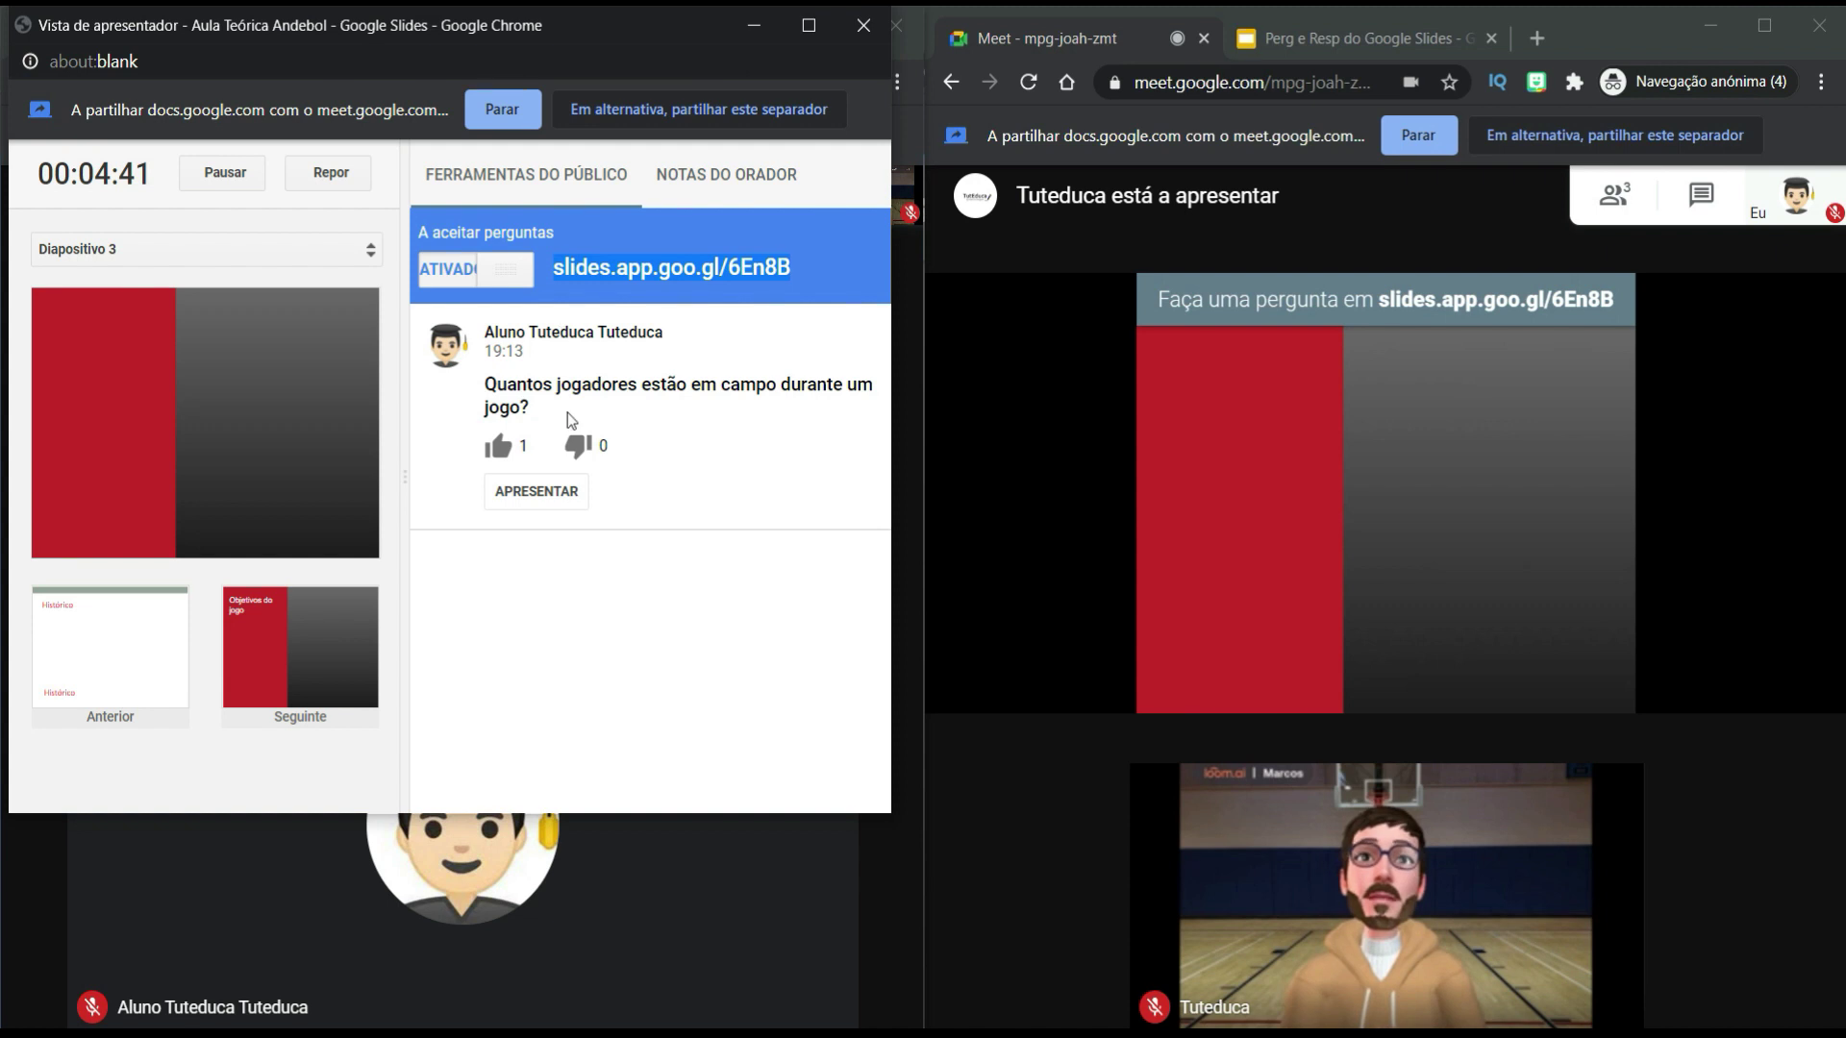
Step: Present the student's question about players on the field from the Audience tools panel
{"action": "left_click", "coordinate": [548, 488]}
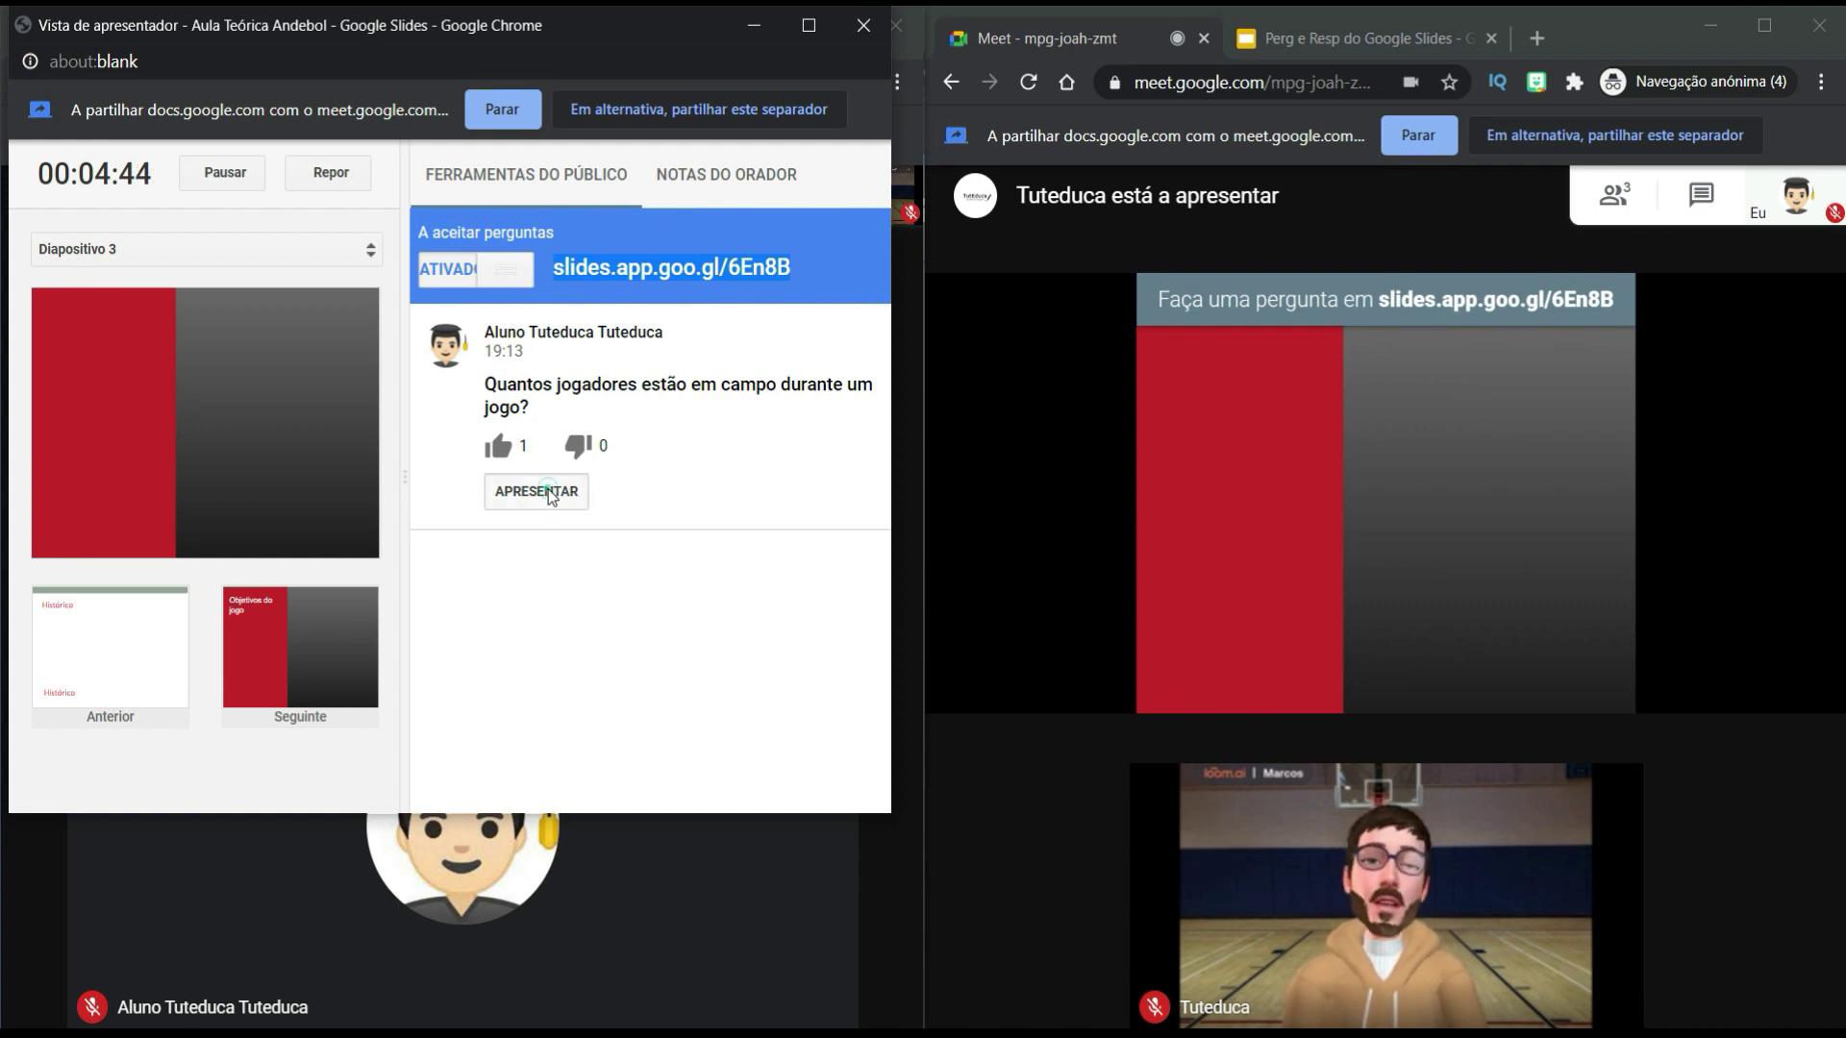